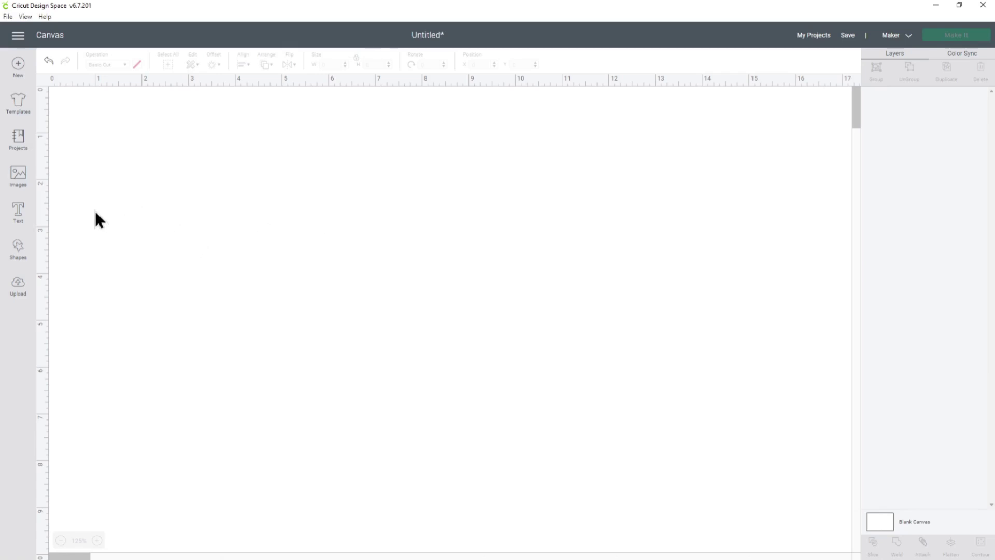
Step: Insert the rectangular American flag and a black shark silhouette from the Images library
left_click(19, 176)
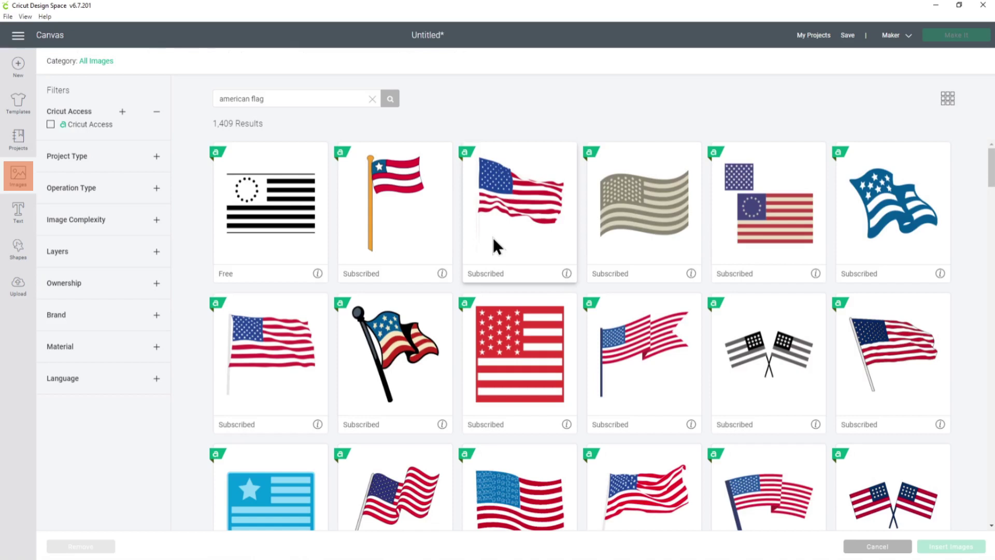
scroll(512, 248, "down", 3)
left_click(892, 430)
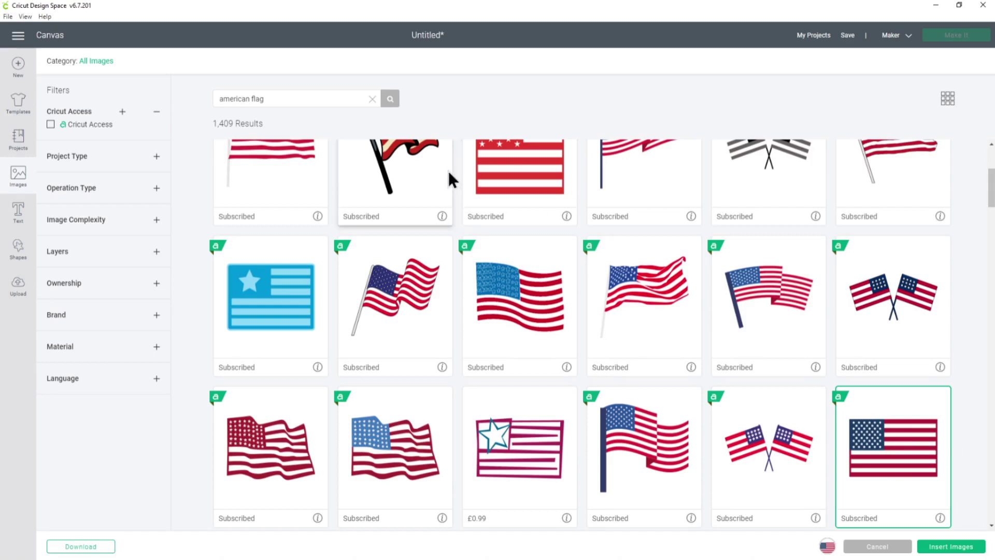
left_click_drag(282, 100, 216, 97)
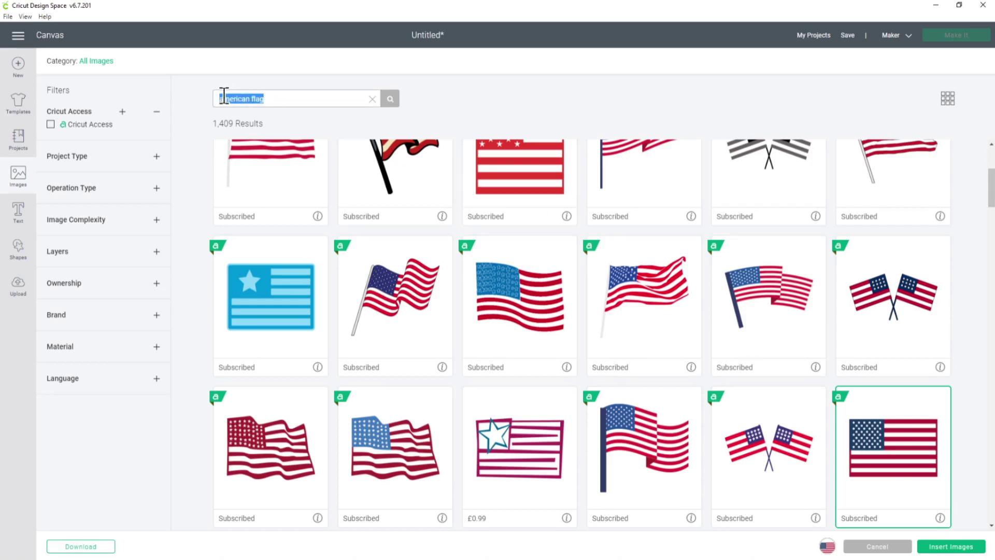
type("shark")
key("Return")
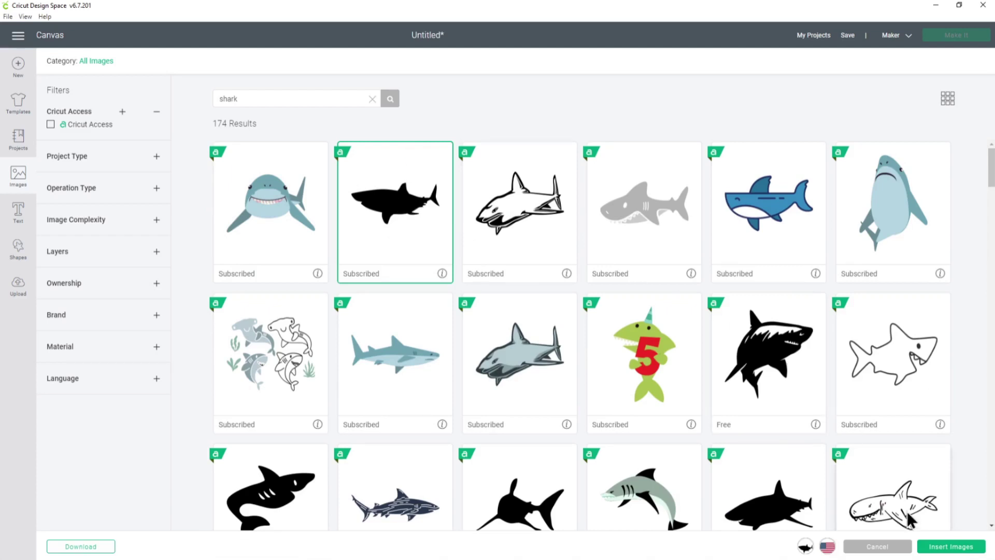
left_click(936, 546)
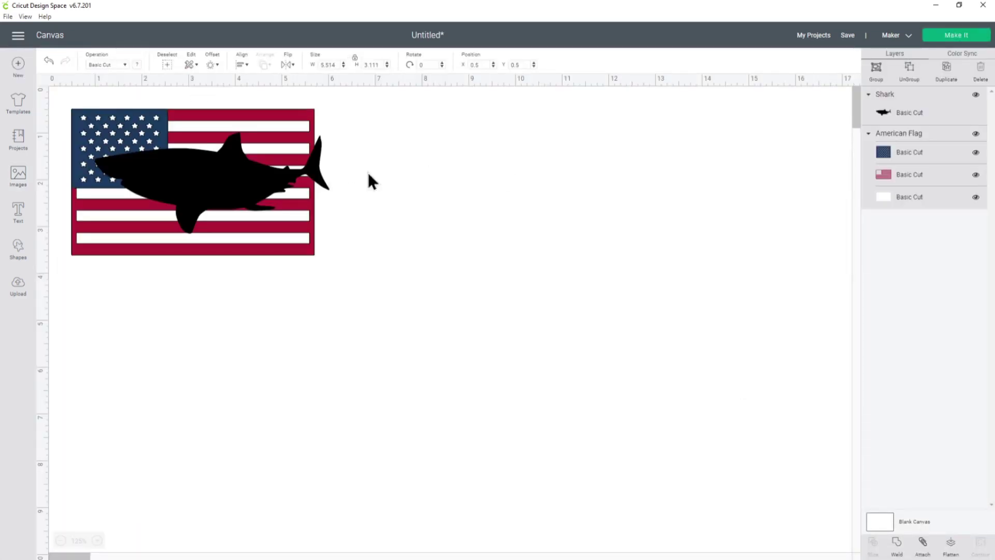
Step: Move the shark off the flag and position it beside the flag
left_click(338, 178)
mouse_move(251, 175)
left_mouse_down()
mouse_move(522, 187)
mouse_move(528, 172)
left_mouse_up()
left_click(485, 312)
left_click(228, 212)
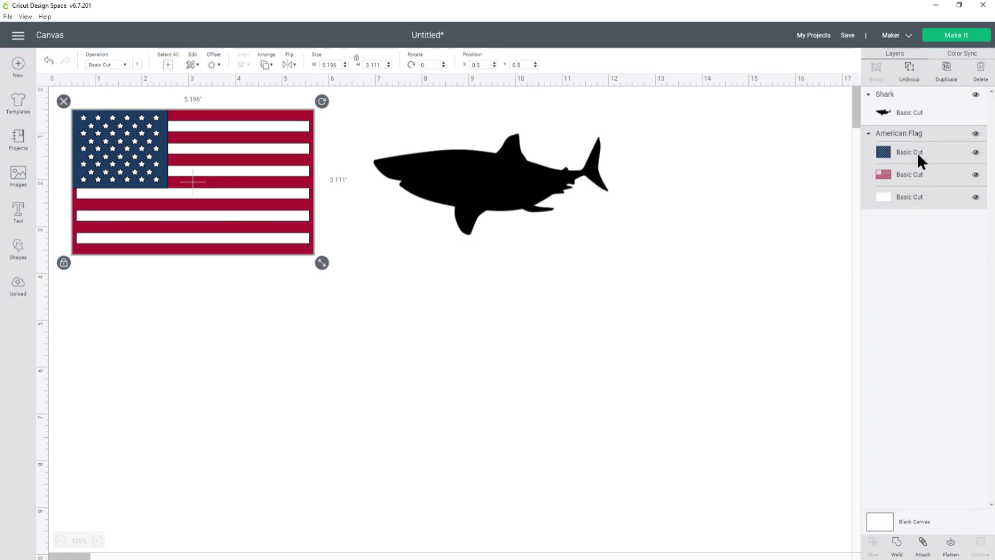
left_click(559, 190)
left_click_drag(505, 168, 491, 174)
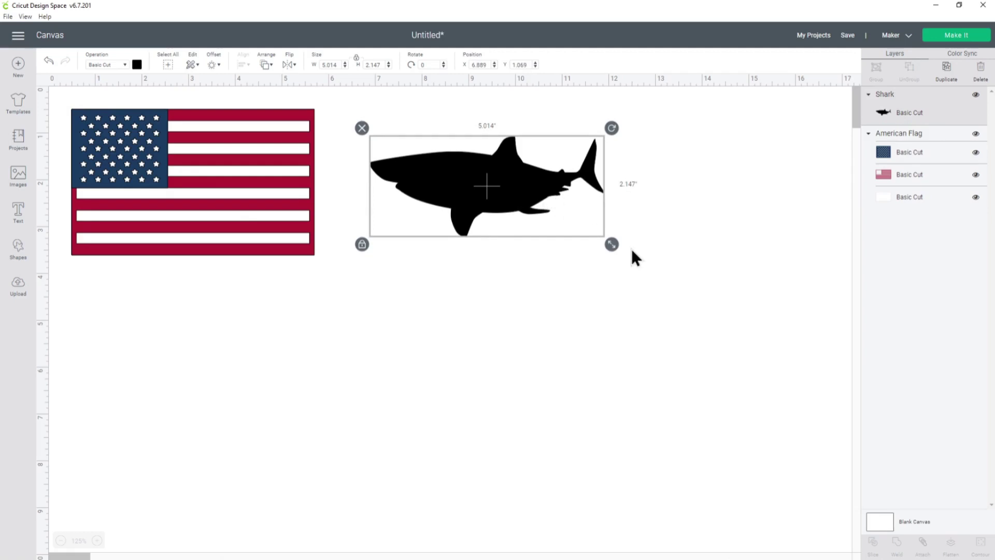
left_click_drag(529, 189, 534, 210)
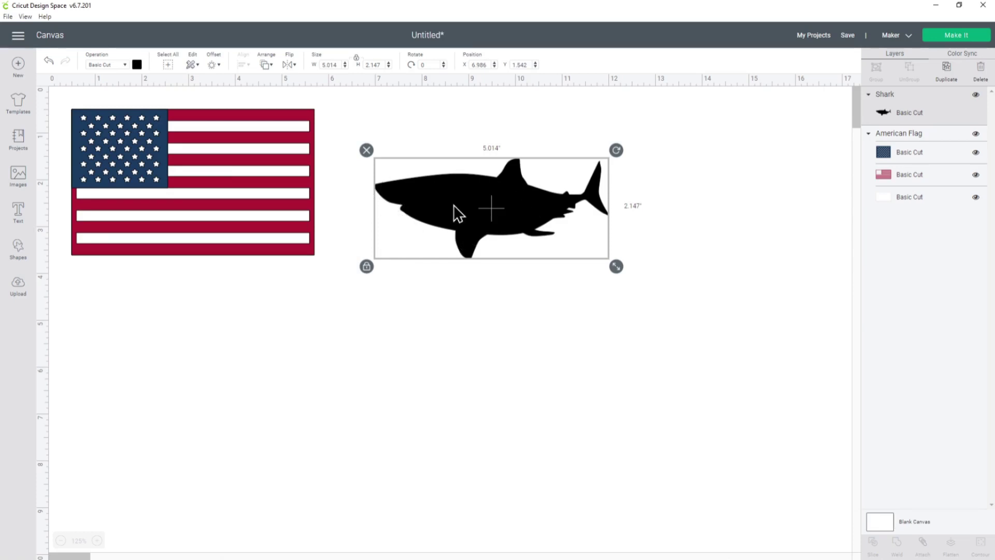
left_click_drag(474, 191, 485, 192)
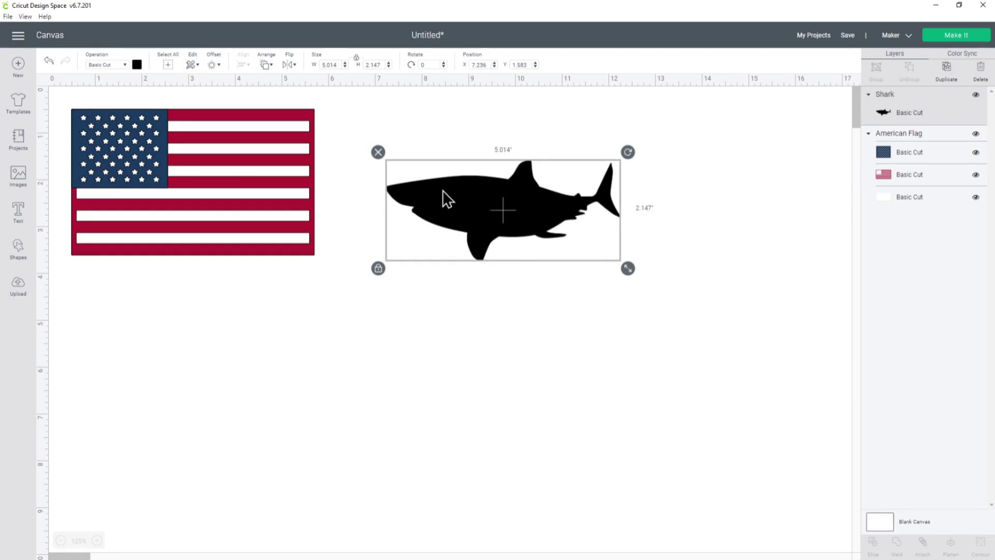
Step: Enlarge the shark to about 7.8 in wide and add an offset outline around it
left_click(209, 67)
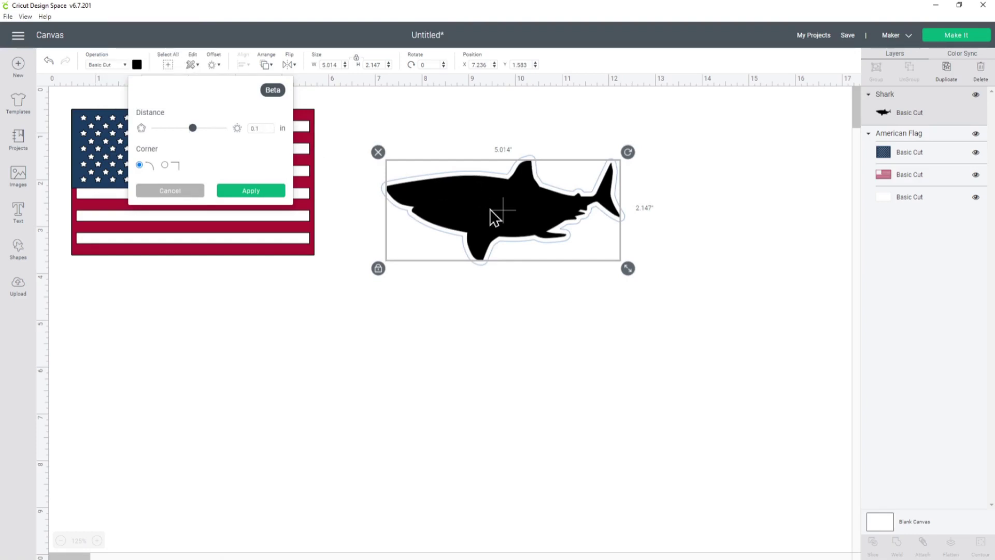
left_click(154, 190)
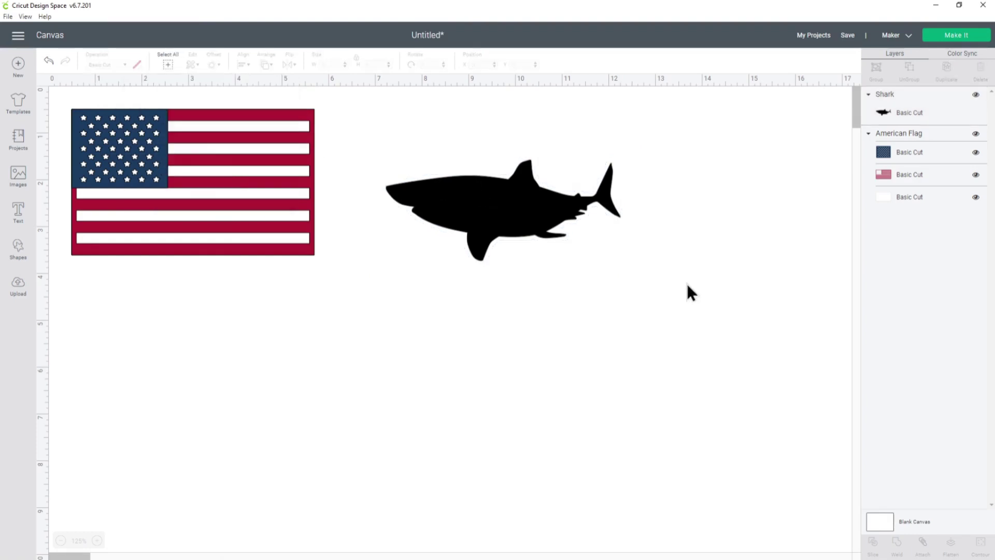
left_click_drag(628, 268, 743, 320)
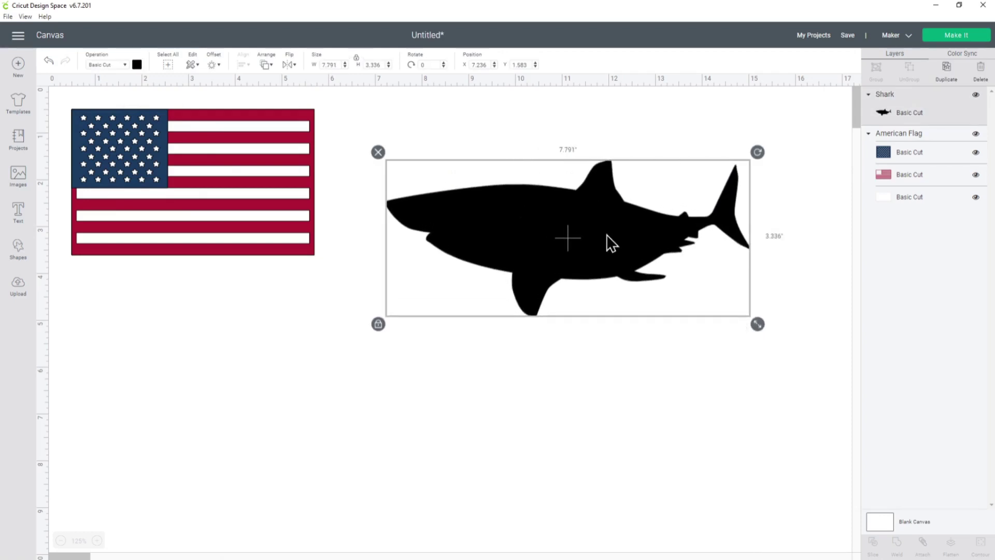
left_click(214, 65)
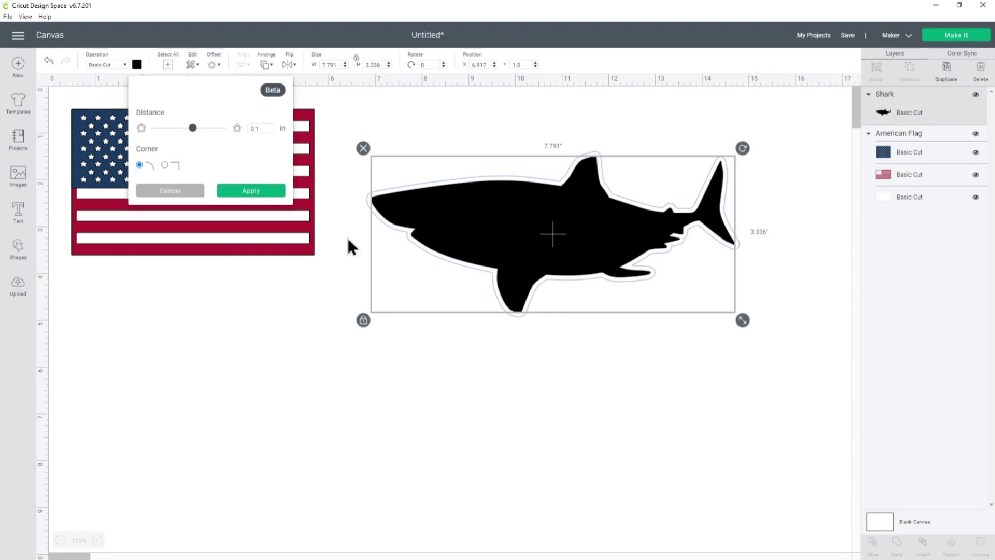
left_click(254, 194)
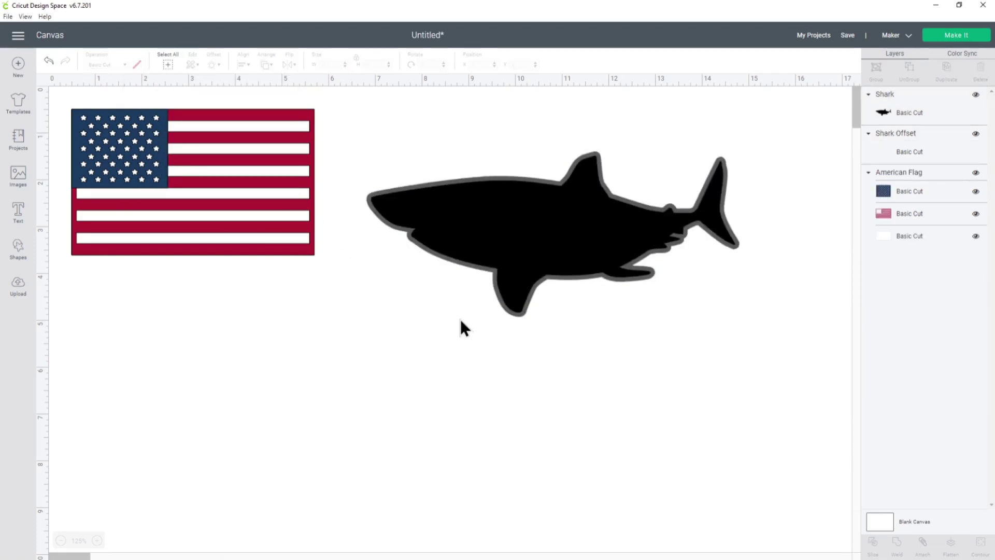
Step: Slice the shark out of its offset
left_click_drag(544, 235, 555, 418)
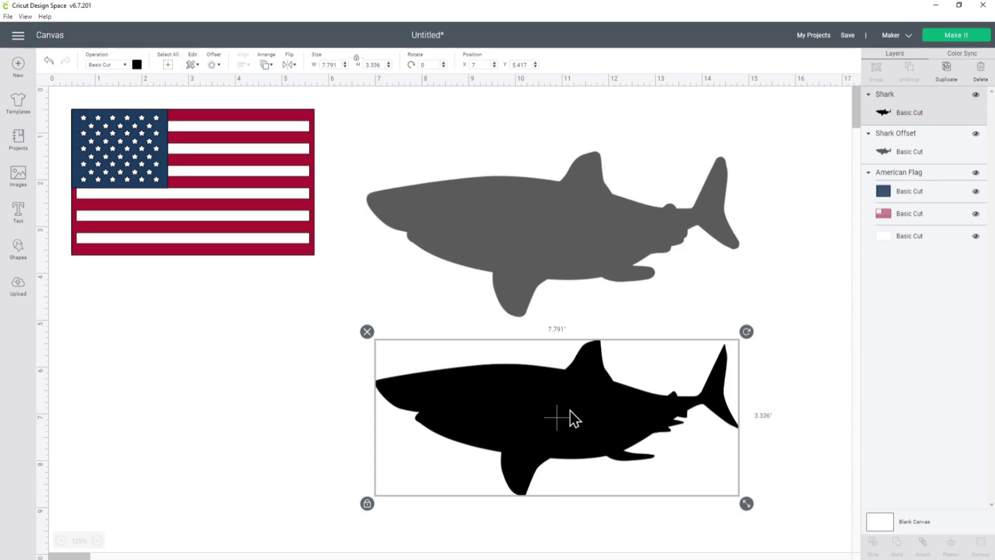
left_click(48, 62)
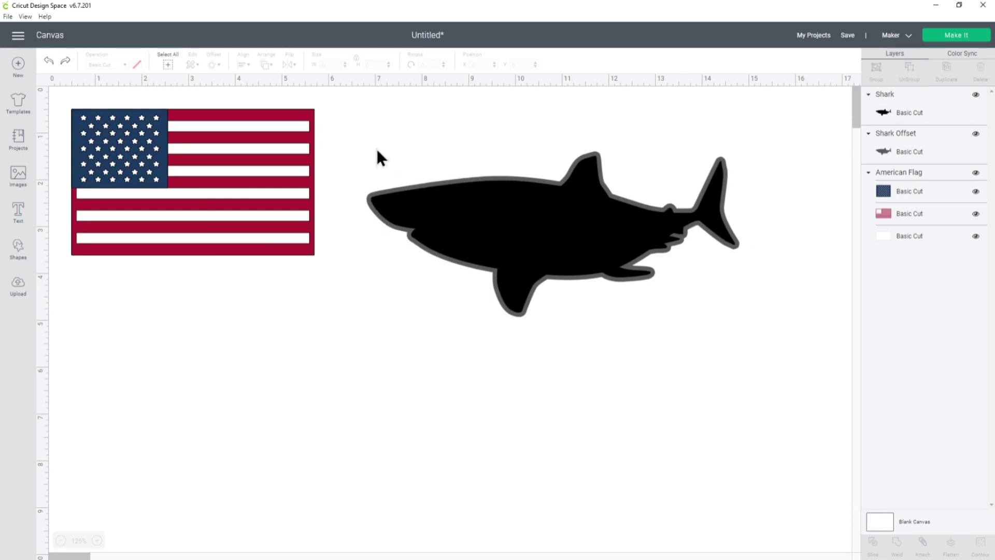
left_click_drag(361, 143, 524, 311)
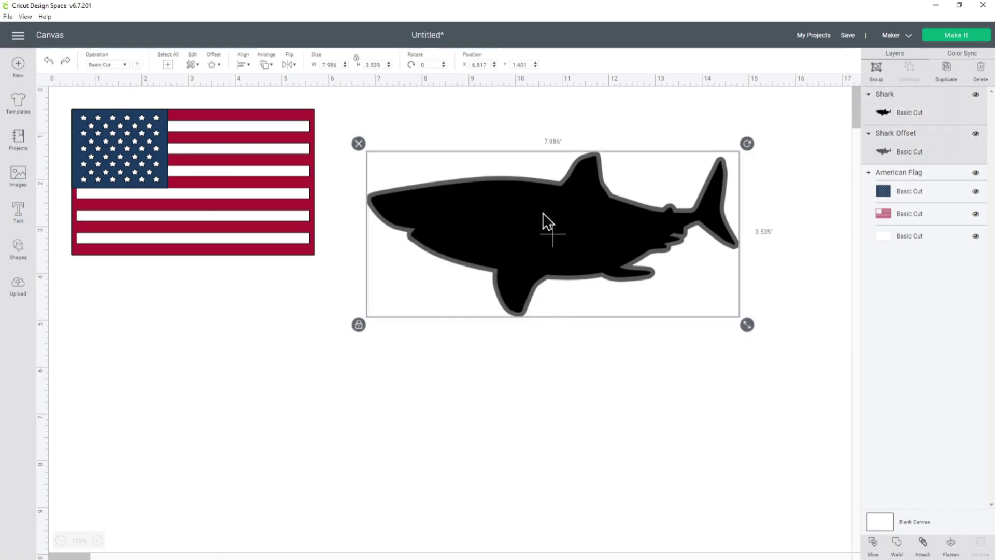
left_click(875, 550)
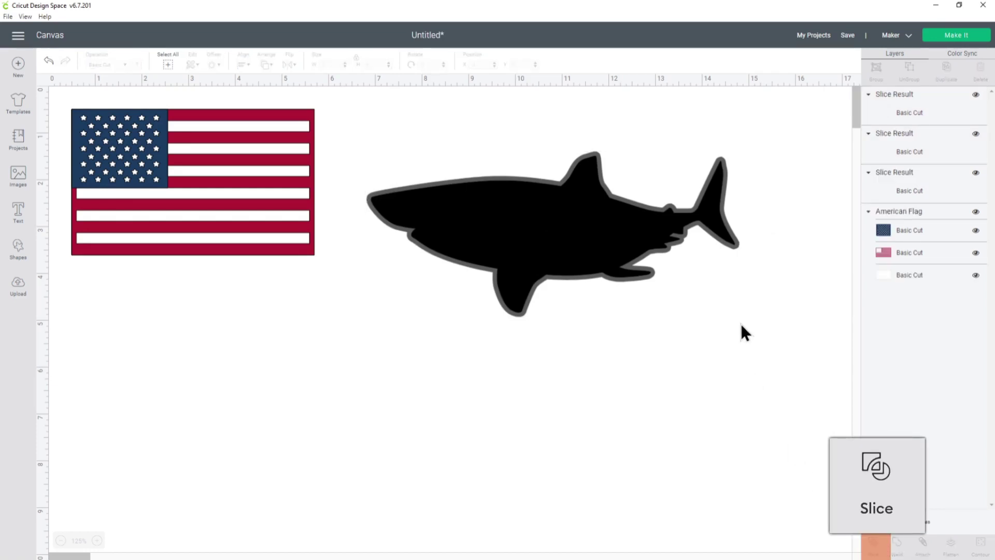
Step: Delete the solid black and grey slices, keeping the hollow outline beside the flag
left_click_drag(613, 258, 354, 394)
mouse_move(660, 232)
left_mouse_down()
mouse_move(730, 405)
mouse_move(753, 431)
left_mouse_up()
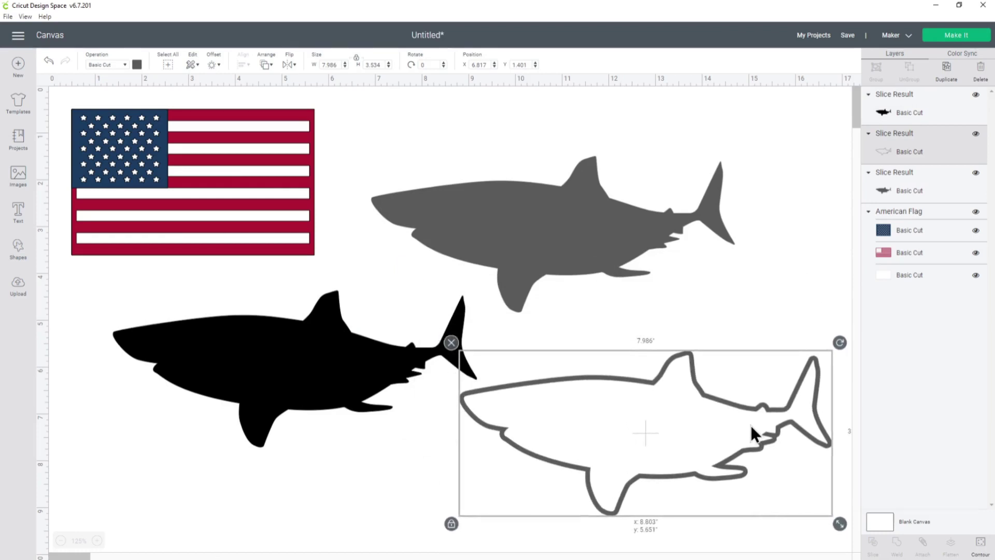
left_click(301, 359)
key("Delete")
left_click(502, 228)
key("Delete")
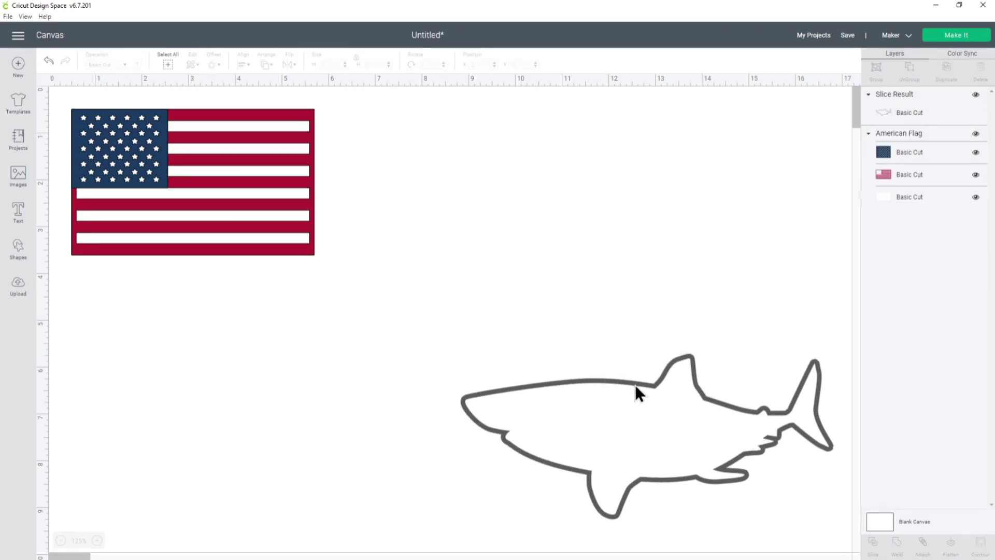
left_click_drag(635, 386, 560, 181)
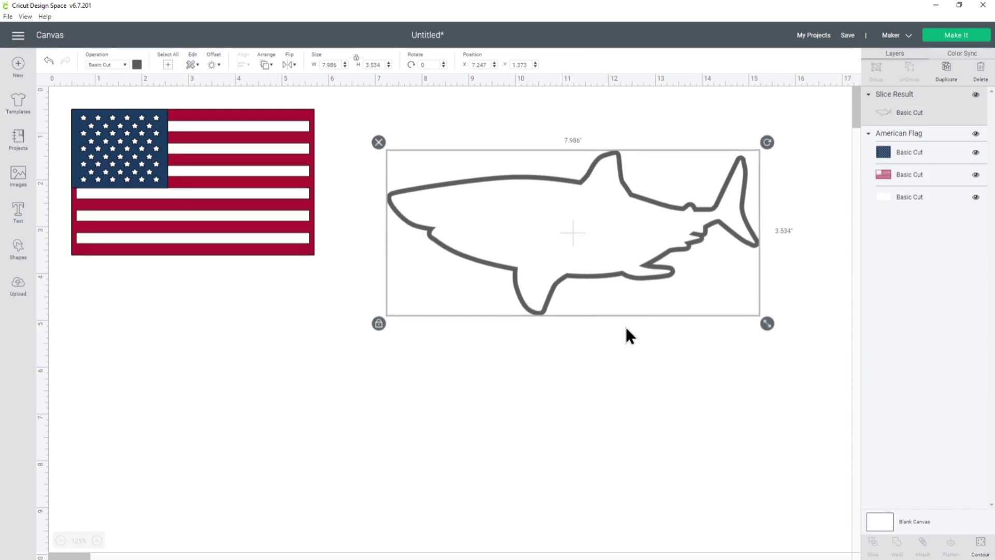
left_click_drag(599, 275, 592, 262)
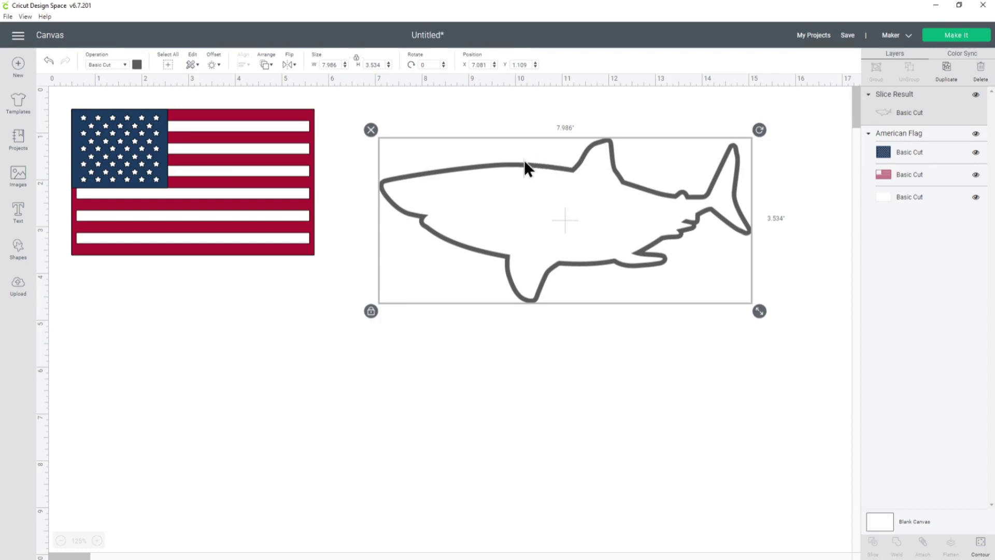
Step: Duplicate the shark outline and hide all its inner contours to make a solid shark
right_click(468, 182)
key("Escape")
key("ctrl+d")
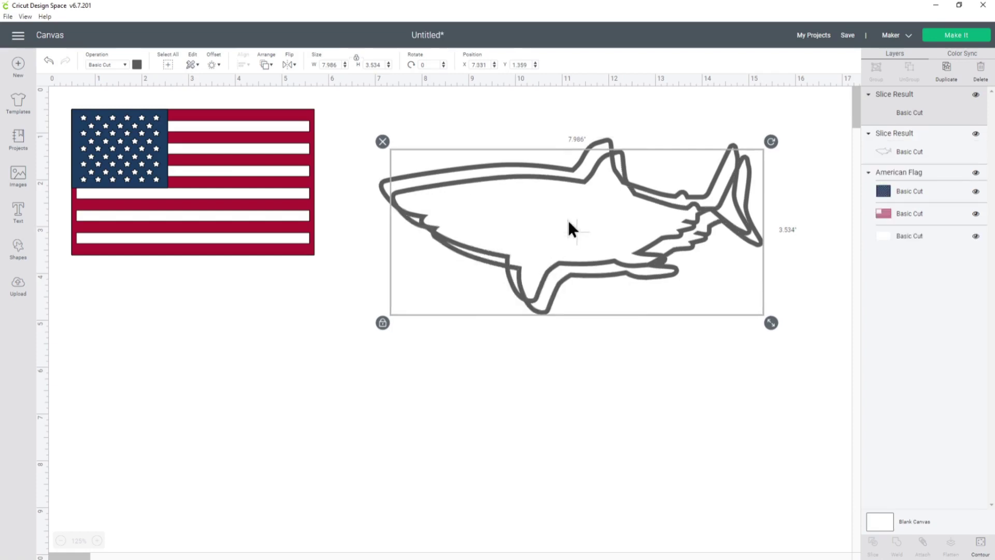
left_click_drag(567, 218, 475, 396)
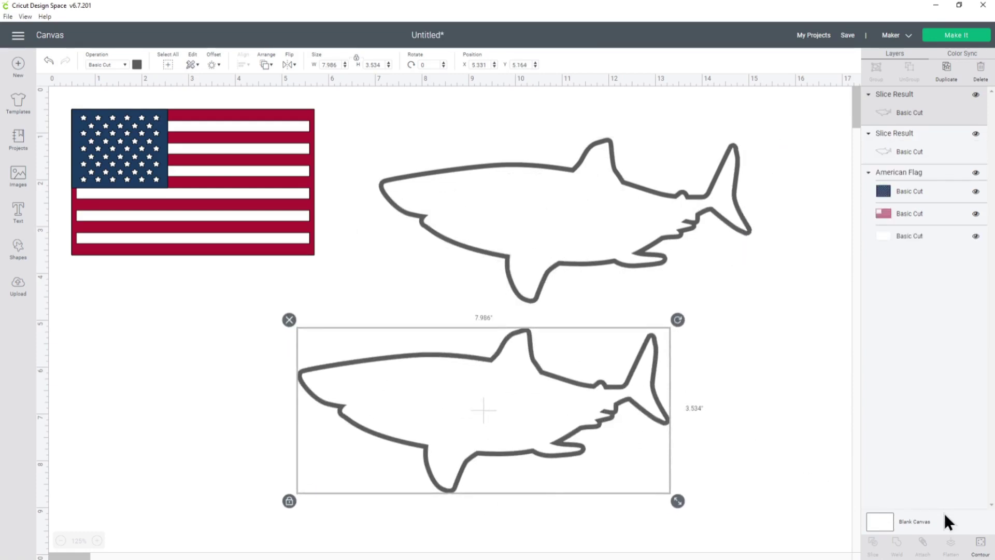
left_click(980, 543)
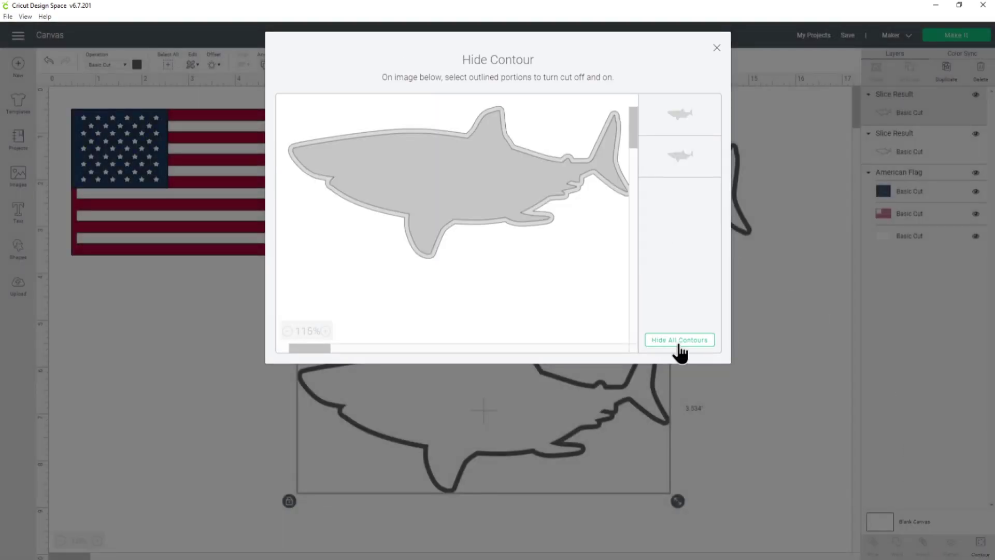
left_click(677, 340)
left_click(718, 54)
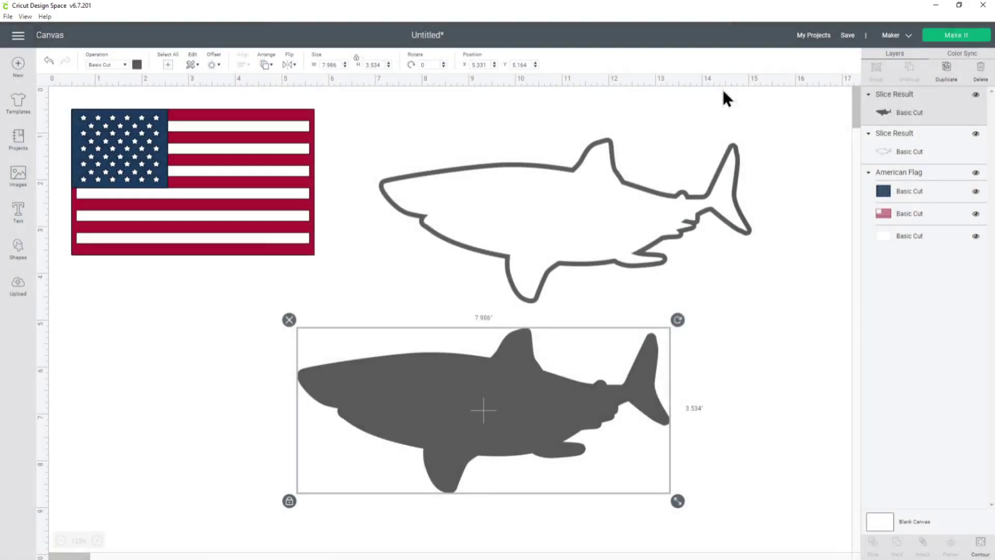
left_click_drag(533, 411, 533, 403)
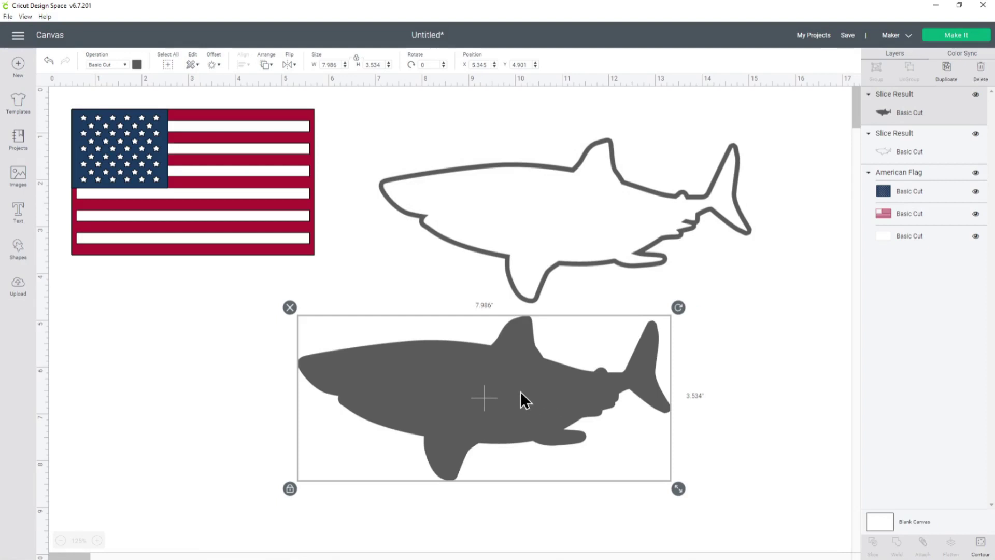
left_click_drag(519, 392, 436, 384)
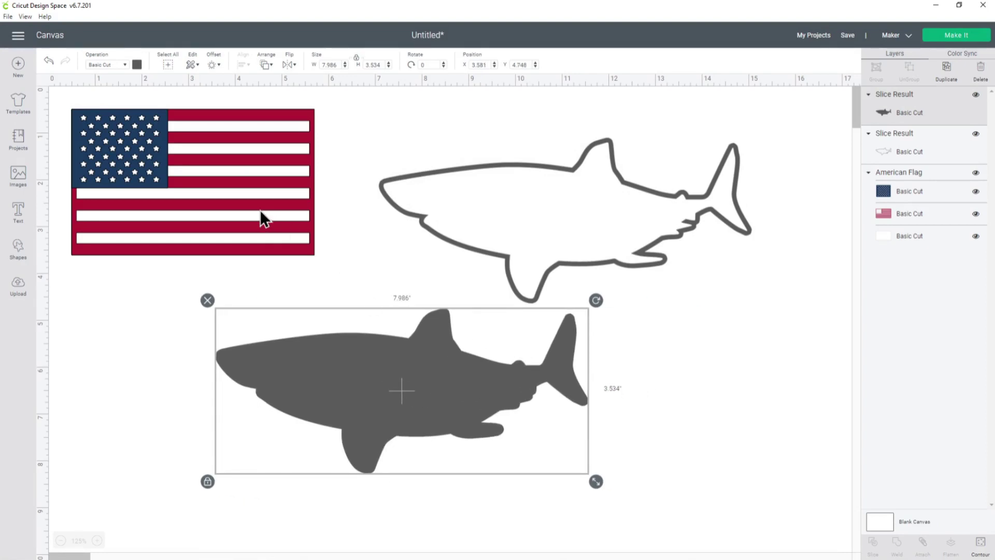
Step: Colour the solid shark light grey and shift it up and left
left_click(137, 64)
left_click(148, 112)
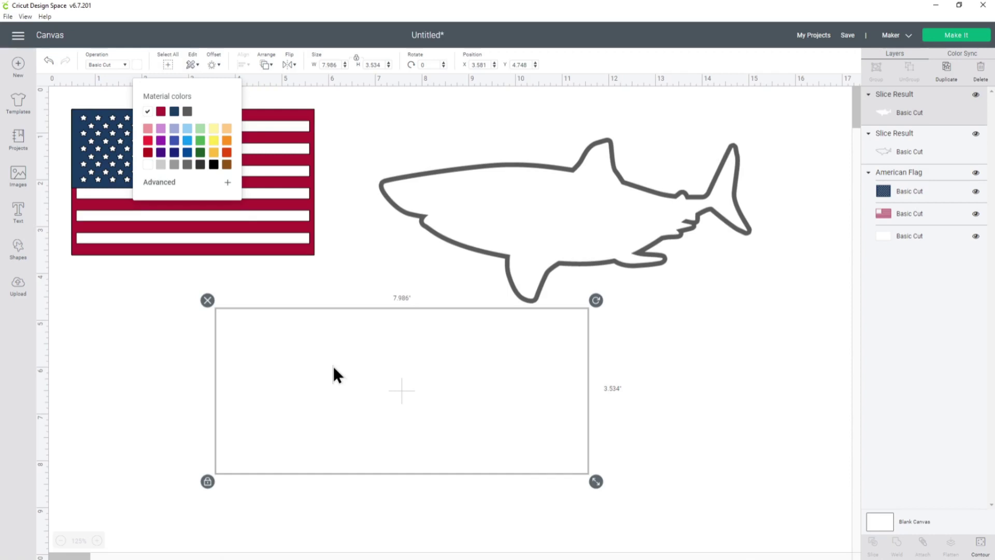
left_click(160, 164)
left_click_drag(346, 379, 316, 374)
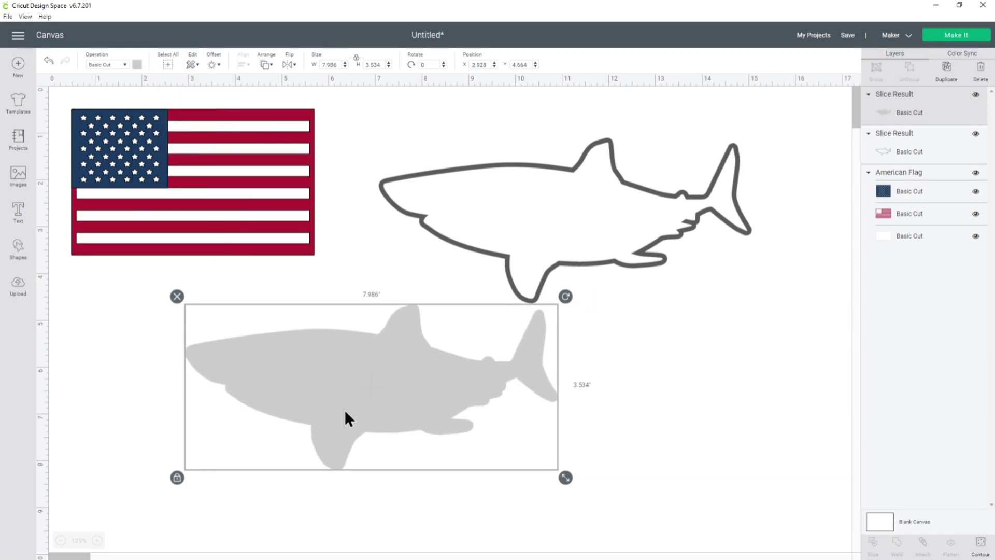
Step: Add staggered red and navy copies of the grey shark and raise the outline shark
right_click(344, 361)
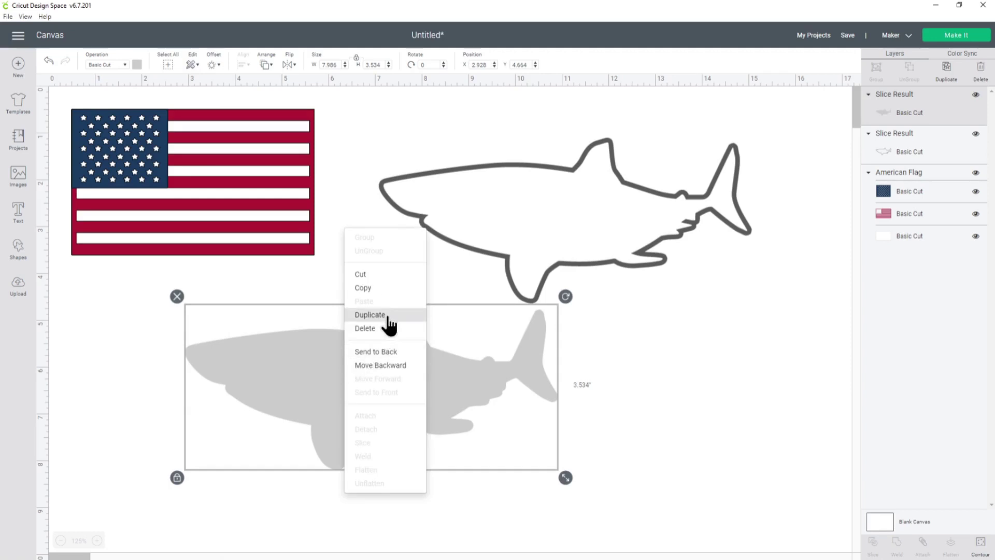
left_click(387, 316)
left_click(136, 64)
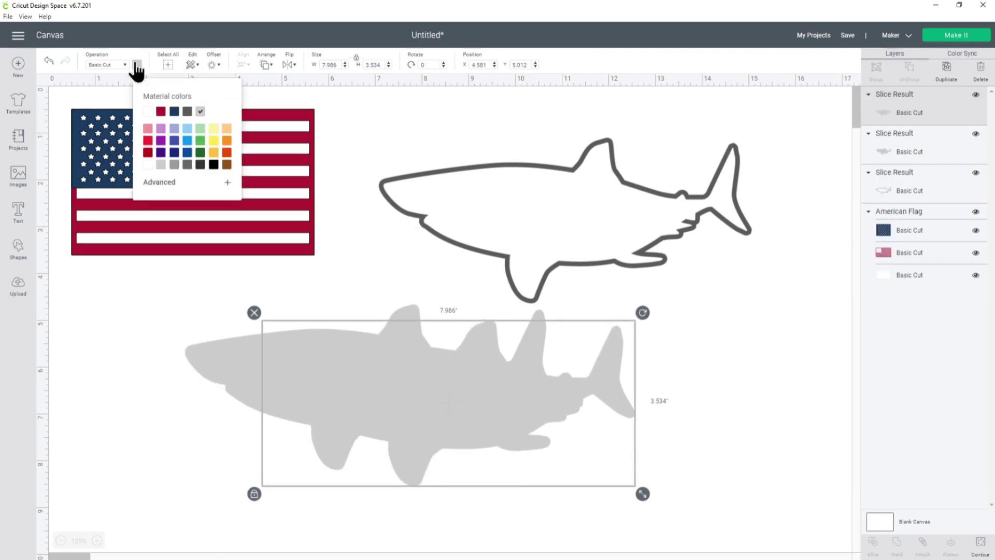
left_click(161, 112)
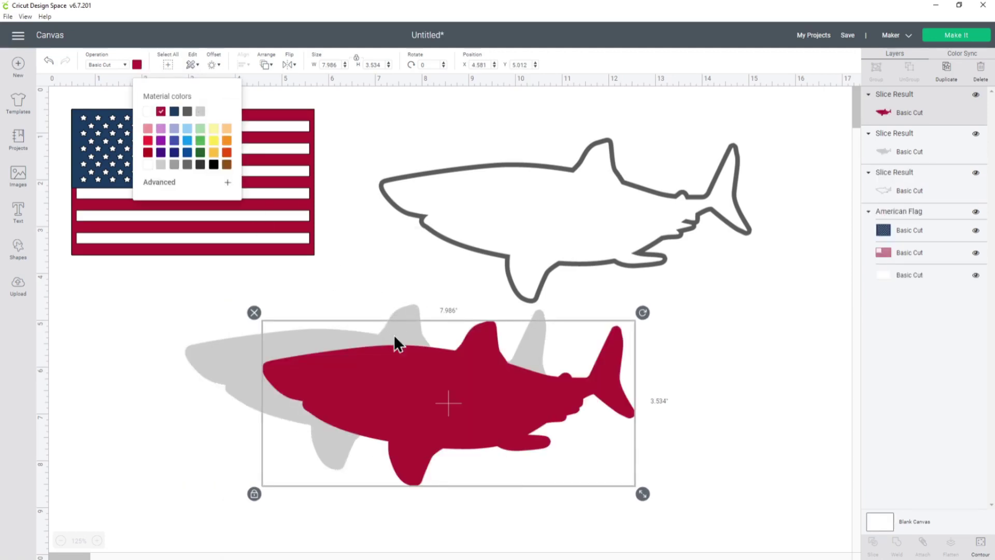
left_click_drag(423, 372, 523, 412)
right_click(428, 376)
left_click(451, 330)
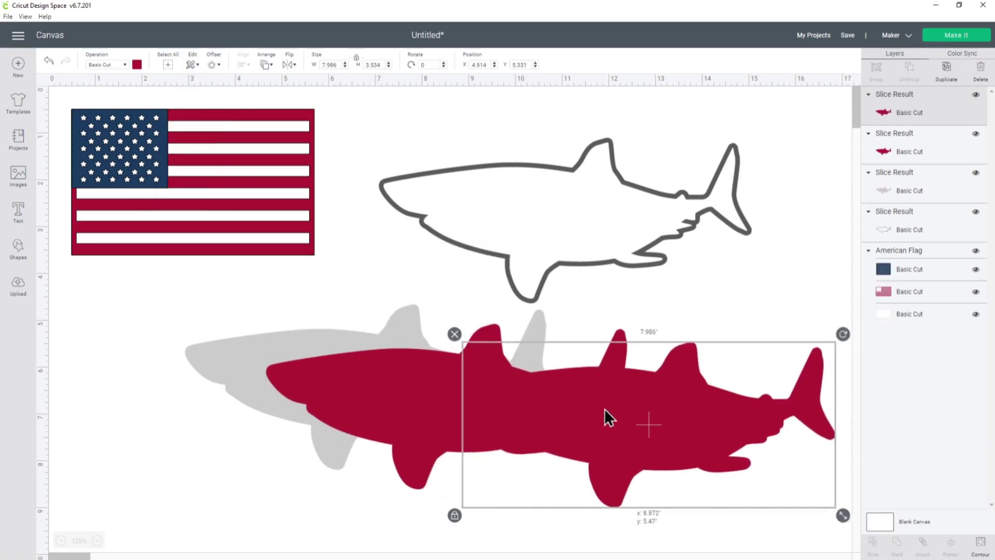
left_click(136, 64)
left_click(174, 111)
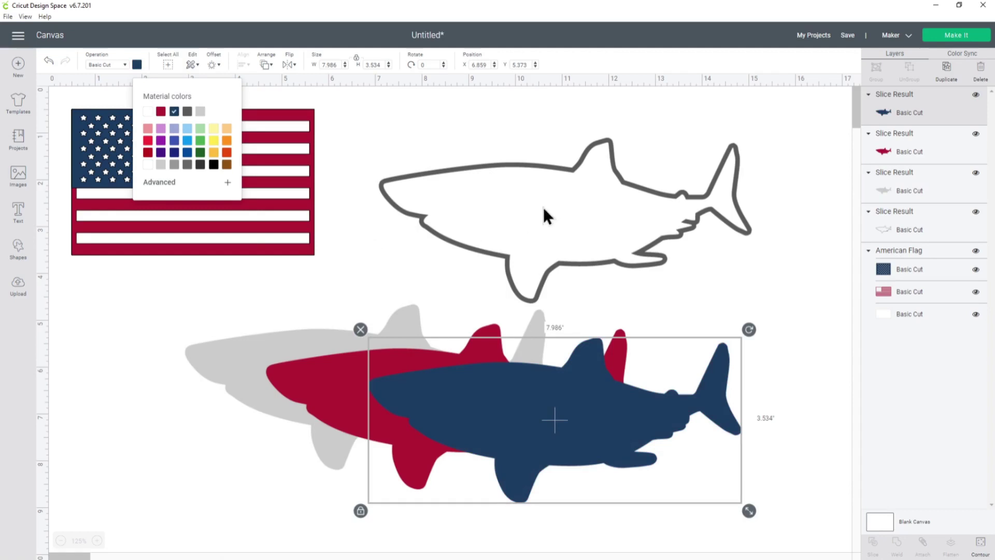
left_click(539, 165)
left_click_drag(548, 169, 512, 145)
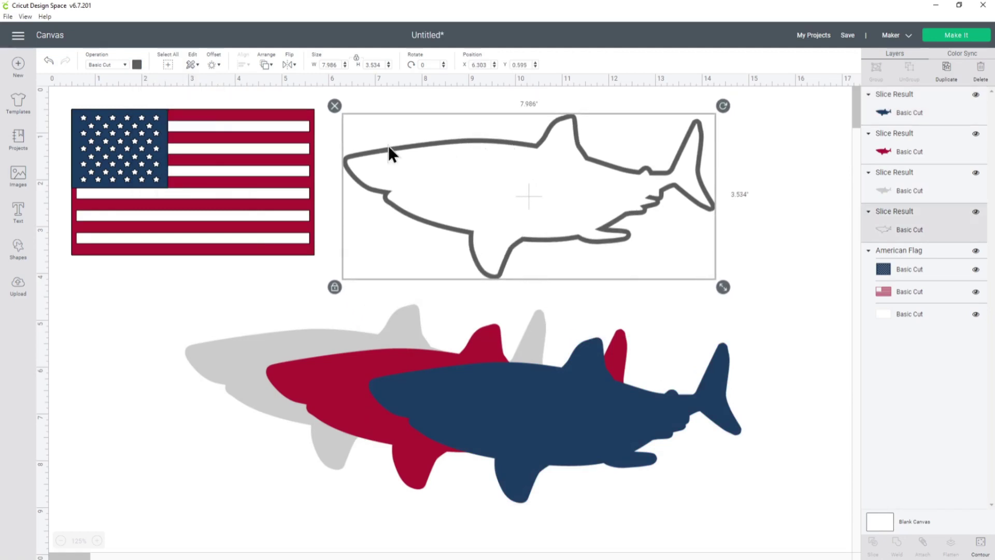
Step: Make the outline shark black and add a navy duplicate of it
left_click(137, 65)
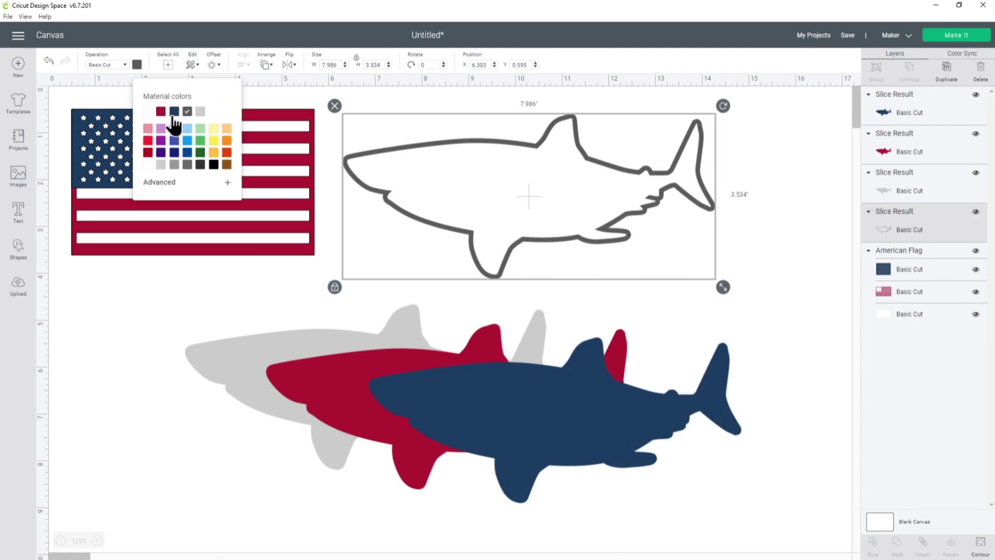
left_click(214, 164)
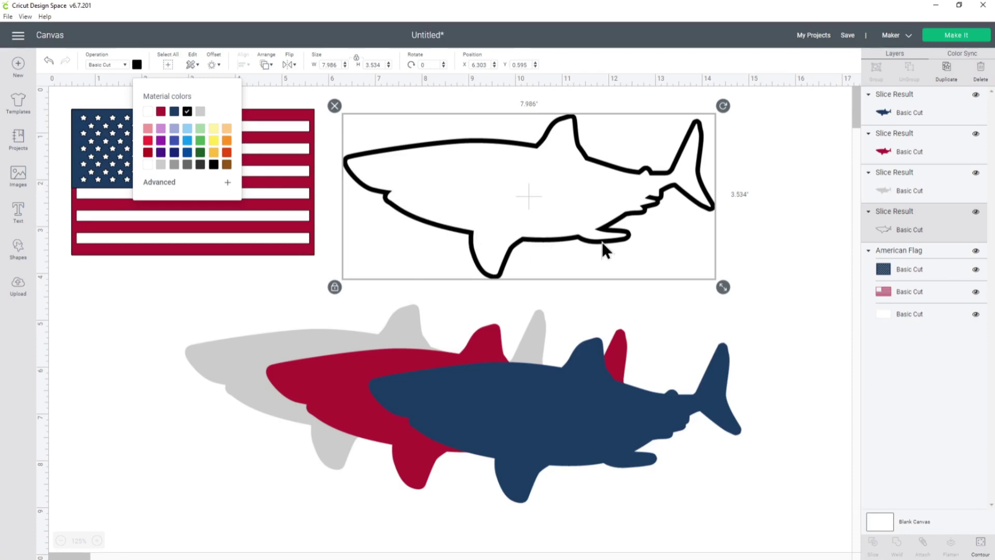
right_click(587, 212)
left_click(624, 293)
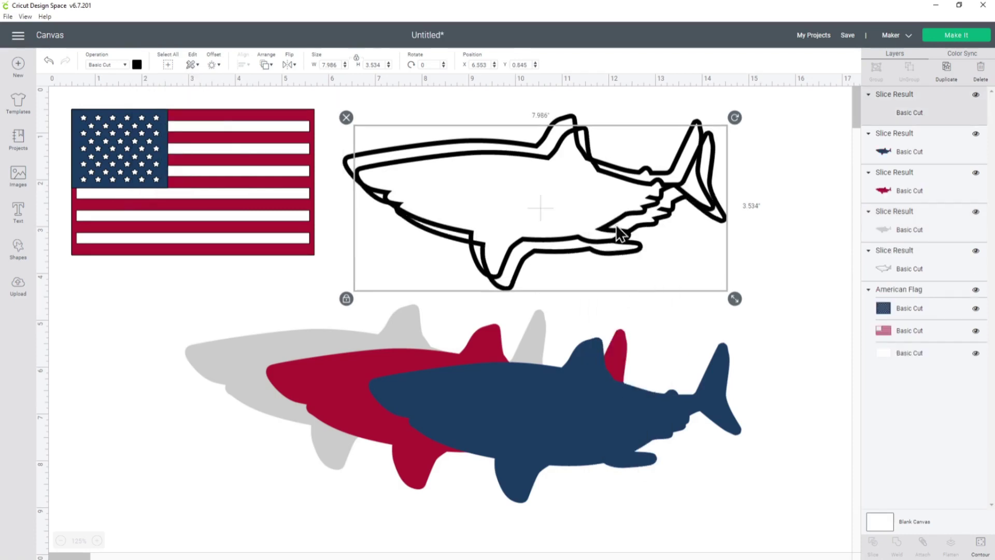
left_click(137, 64)
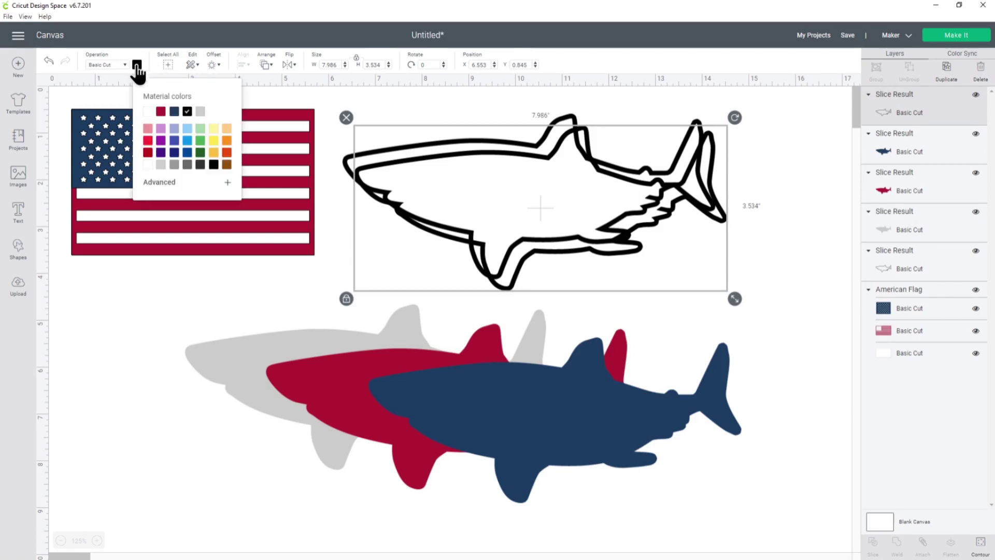
left_click(174, 113)
left_click(471, 189)
Step: Add red and light grey duplicates of the outline shark
right_click(488, 202)
left_click(524, 273)
left_click(137, 64)
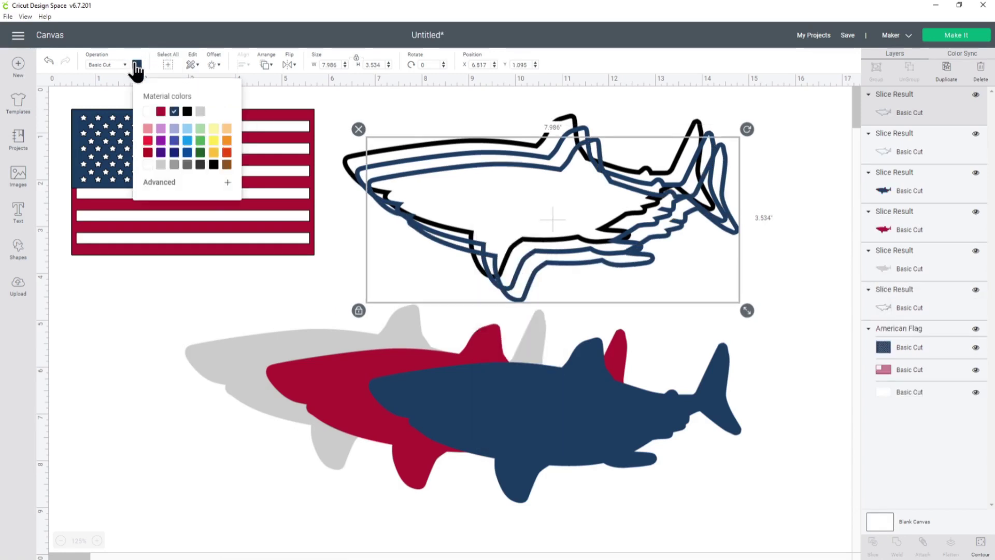
left_click(162, 114)
right_click(550, 234)
left_click(606, 321)
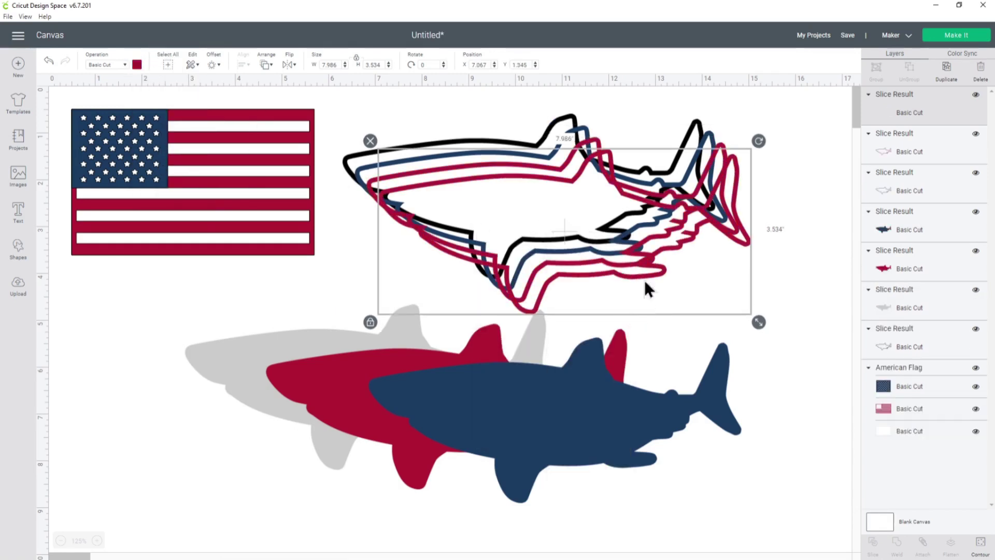
left_click(137, 64)
left_click(200, 111)
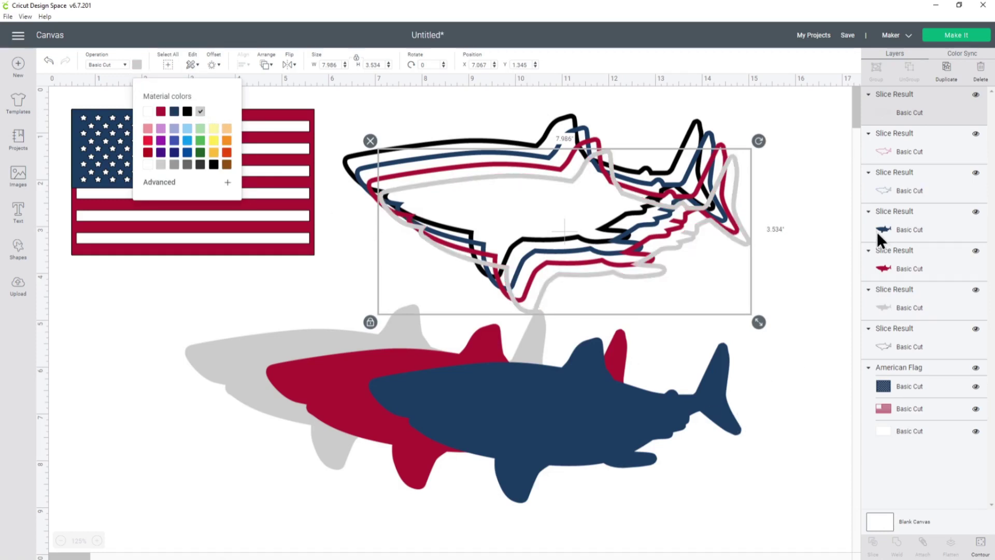
left_click(755, 107)
Step: Select all seven shark layers in the Layers panel
left_click(923, 113)
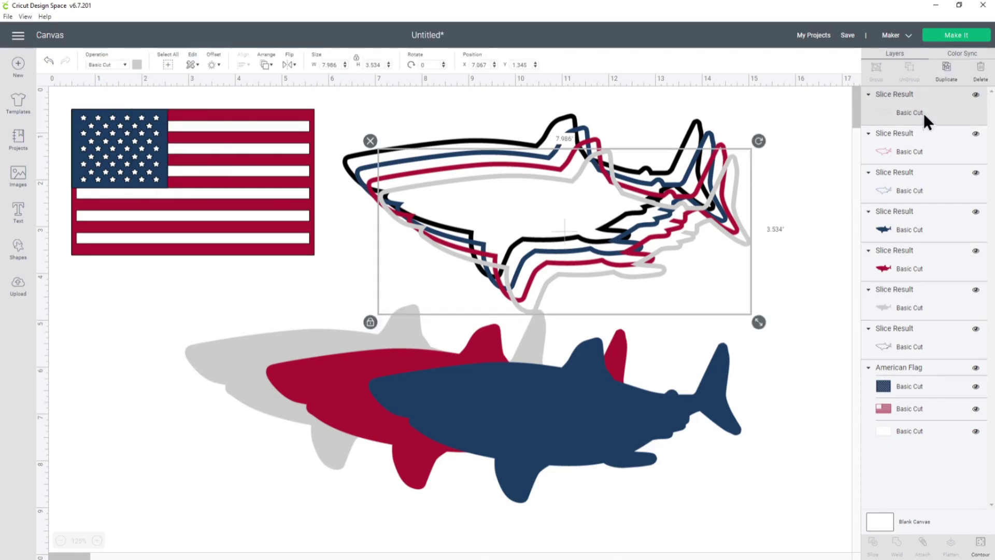
left_click(923, 146, "shift")
left_click(919, 186, "shift")
left_click(919, 225, "shift")
left_click(914, 264, "shift")
left_click(918, 302, "shift")
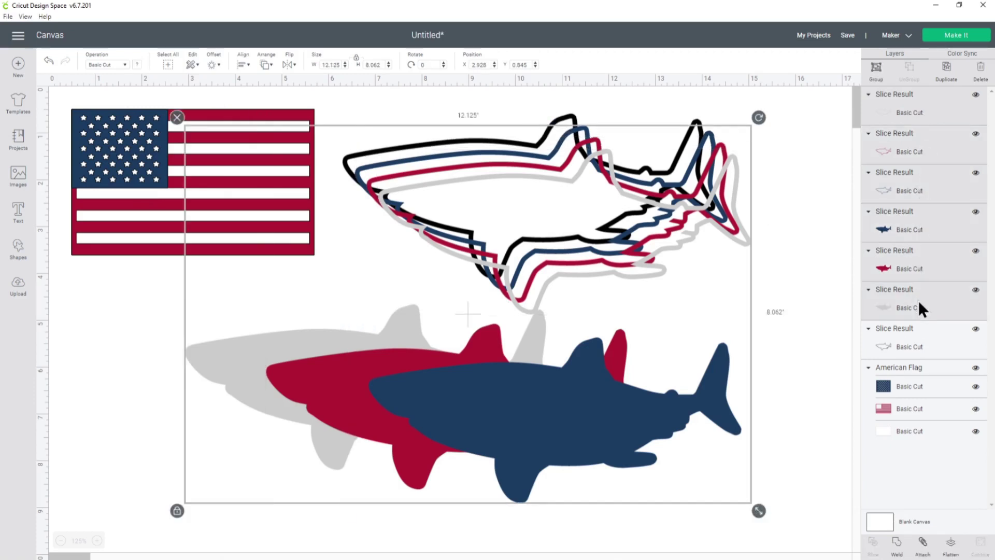
left_click(916, 340, "shift")
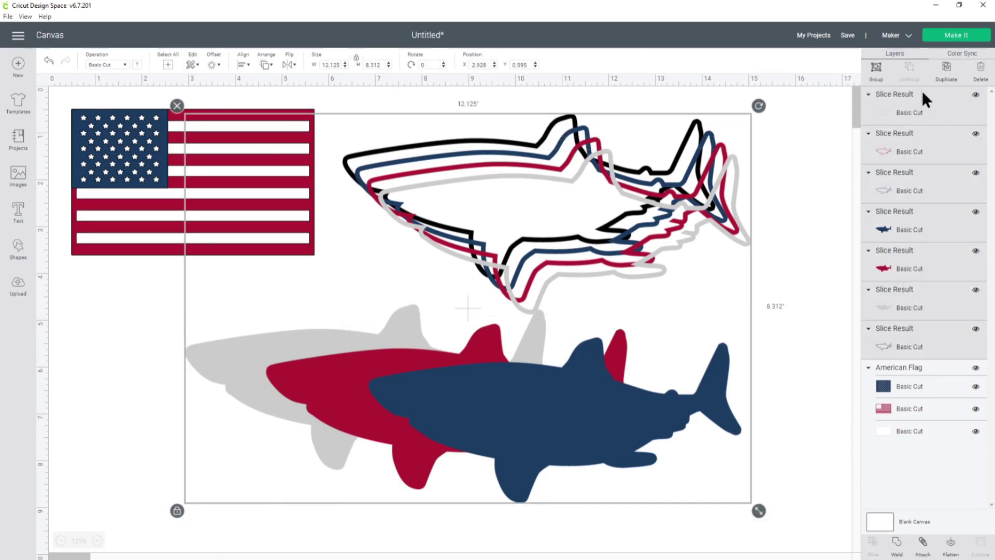
Step: Centre the shark layers on each other, move the stack up-right, and group them
left_click(242, 64)
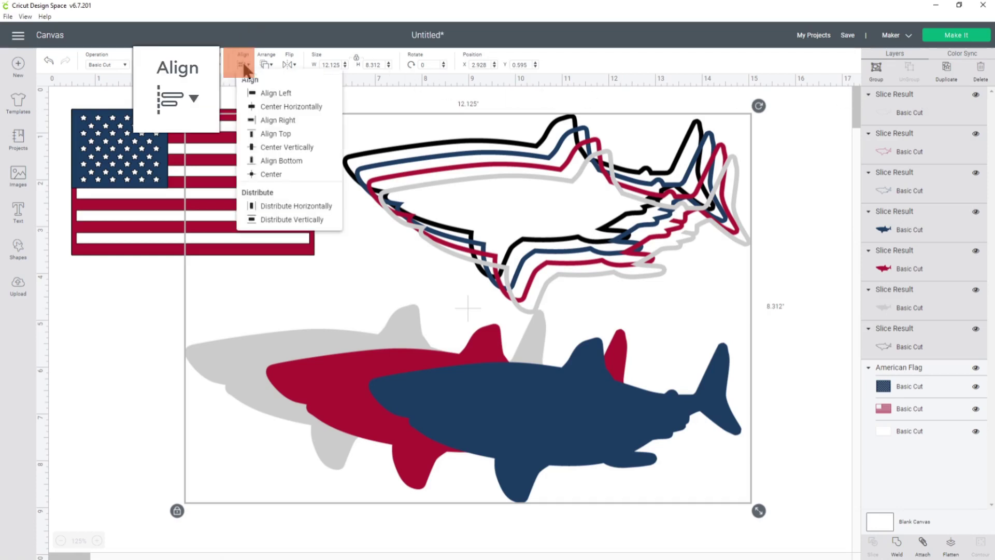
left_click(270, 174)
left_click_drag(541, 274, 639, 212)
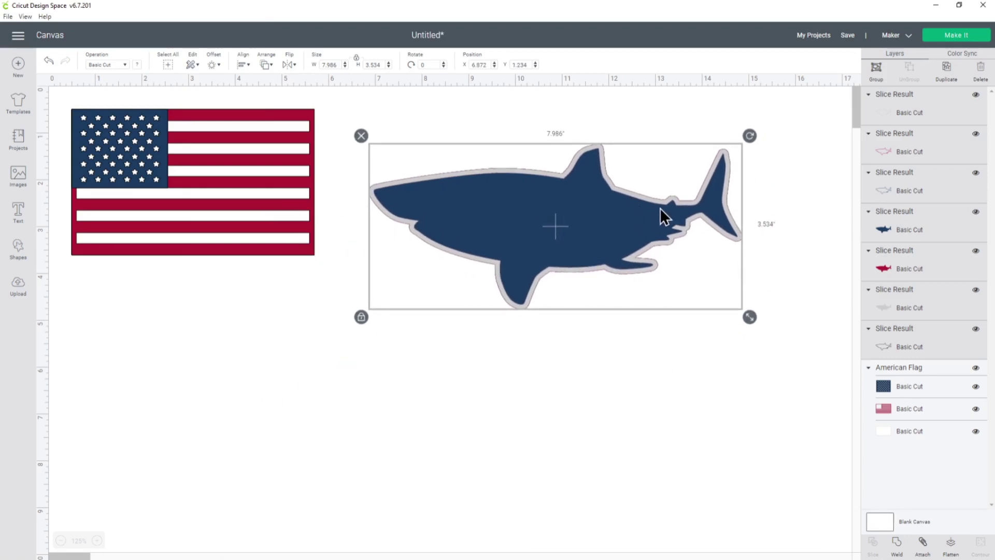
left_click(877, 74)
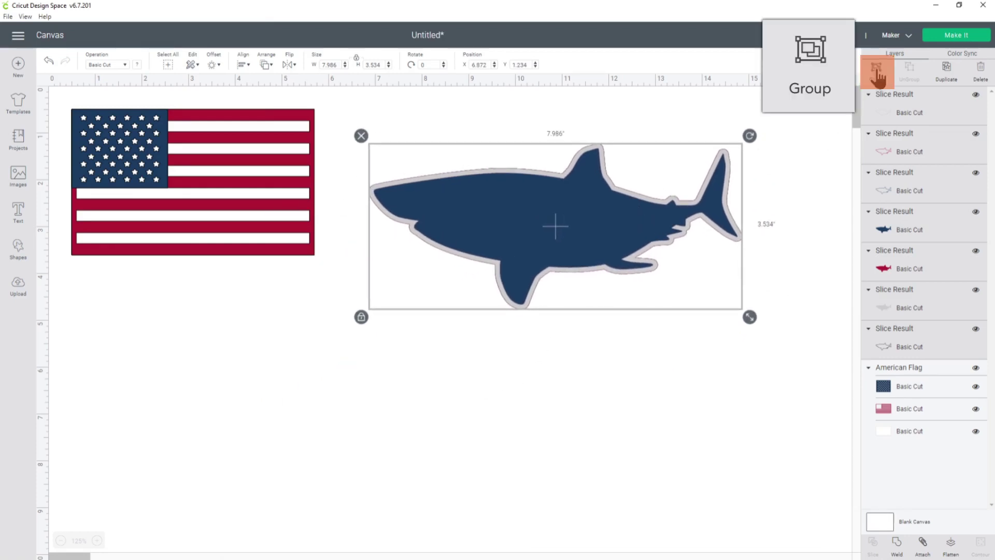
left_click(877, 74)
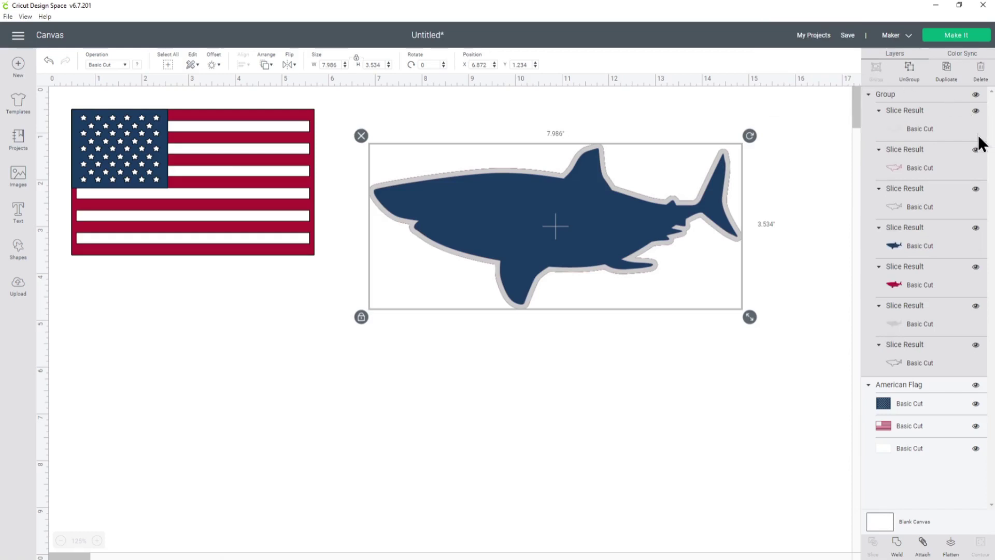
Step: Hide the six coloured shark layers, leaving only the black outline visible
left_click(976, 306)
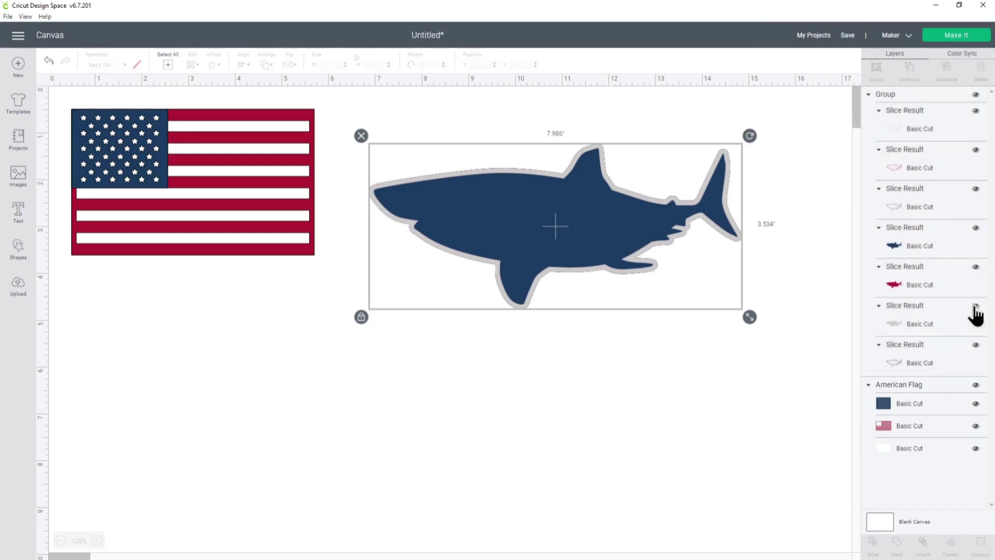
left_click(976, 267)
left_click(976, 228)
left_click(976, 189)
left_click(976, 150)
left_click(976, 110)
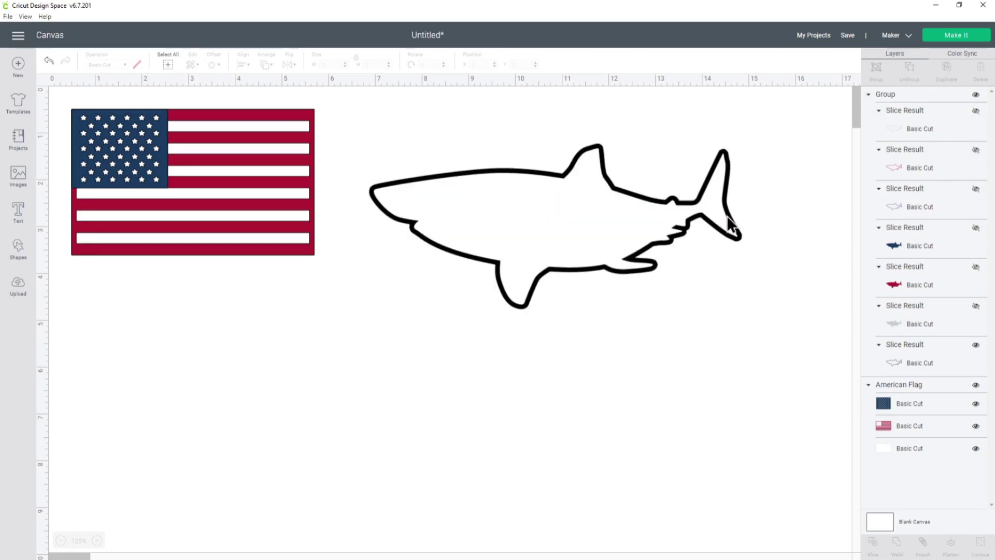
Step: Move the flag right and enlarge it to 7.685 by 4.601 in
mouse_move(690, 201)
left_mouse_down()
mouse_move(703, 234)
mouse_move(610, 264)
mouse_move(693, 225)
mouse_move(671, 303)
mouse_move(671, 293)
mouse_move(601, 288)
mouse_move(676, 272)
mouse_move(586, 287)
mouse_move(741, 244)
left_mouse_up()
left_click_drag(254, 202, 302, 212)
left_click_drag(374, 273, 538, 319)
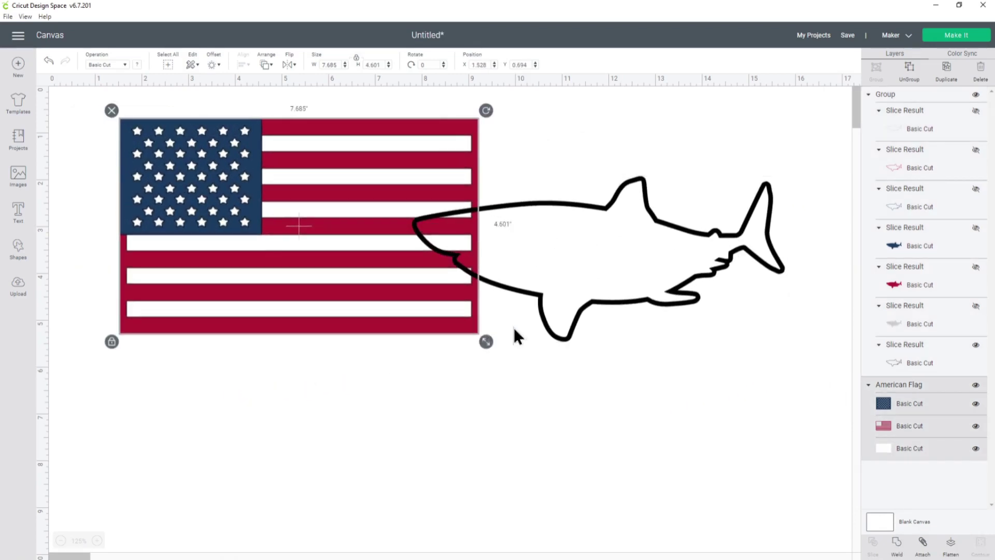
Step: Position the black shark outline over the flag, its head across the star field
mouse_move(704, 245)
left_mouse_down()
mouse_move(697, 235)
mouse_move(396, 200)
mouse_move(384, 175)
mouse_move(394, 176)
left_mouse_up()
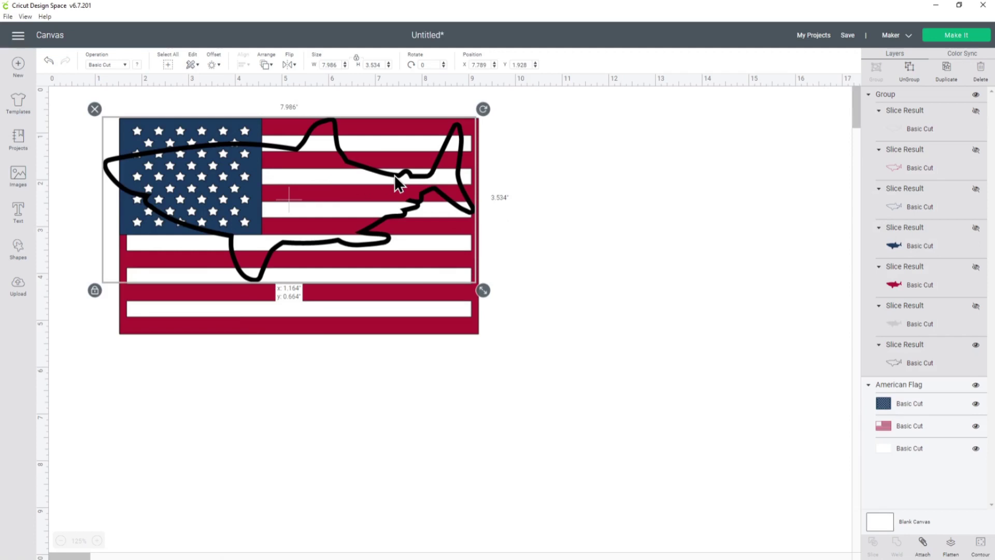
left_click_drag(394, 175, 394, 175)
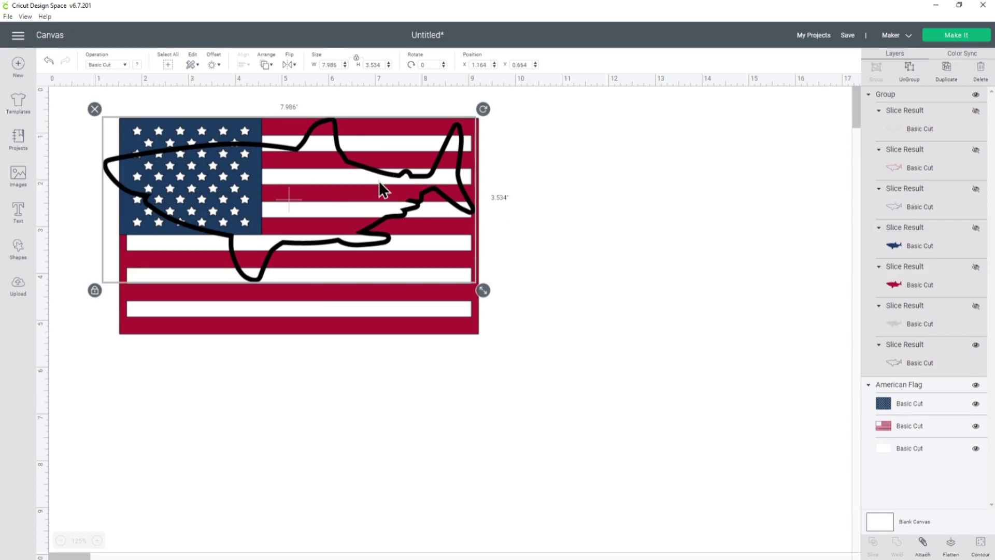
left_click(267, 63)
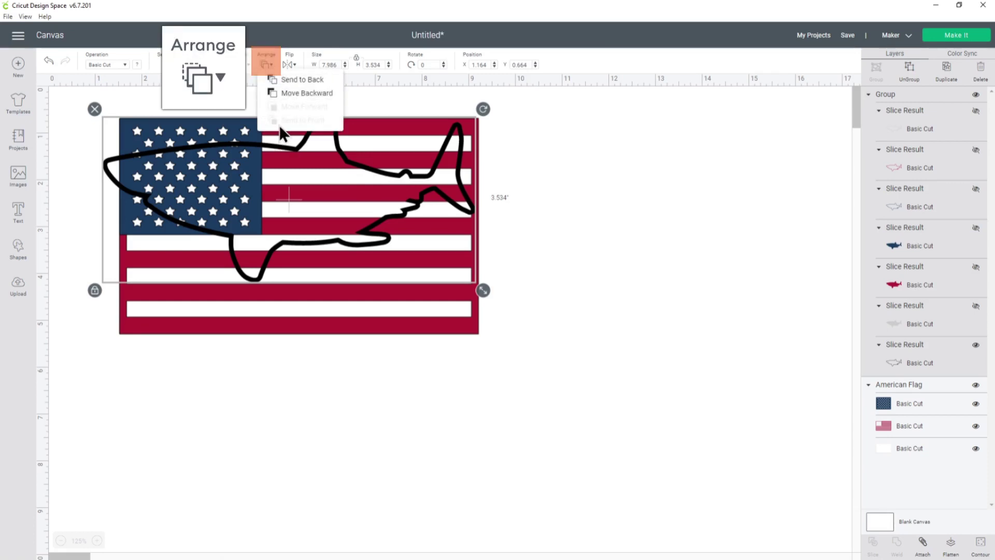
left_click(369, 151)
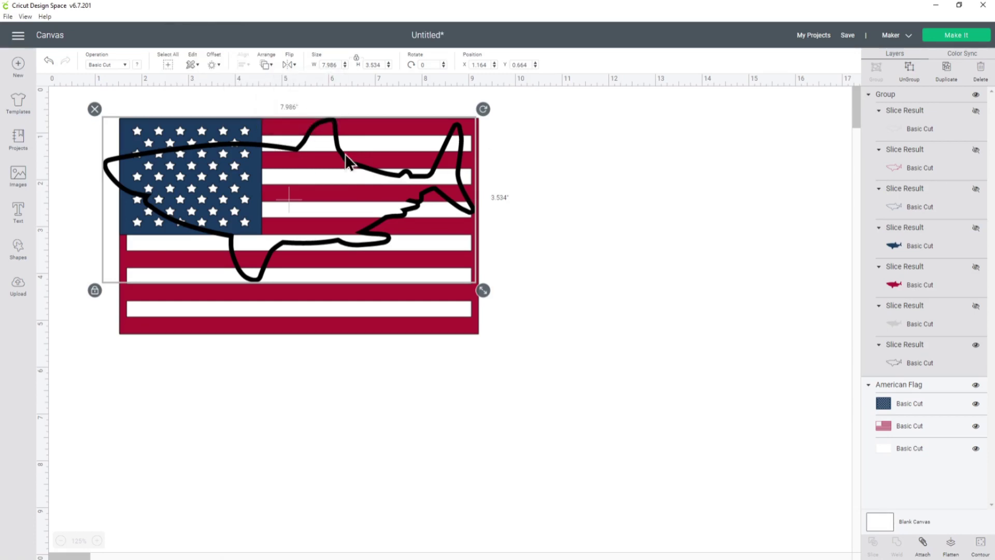
left_click_drag(354, 160, 352, 185)
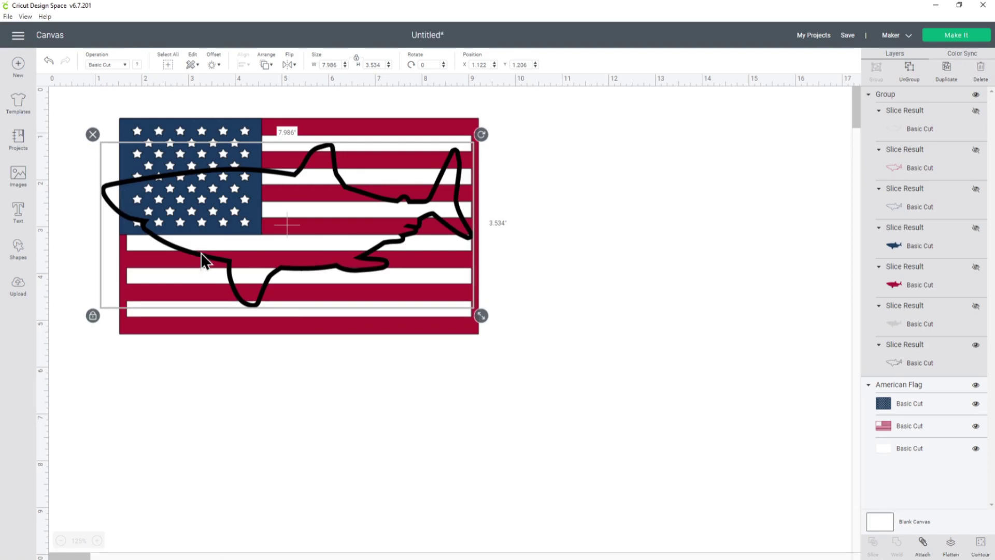
left_click_drag(201, 252, 201, 255)
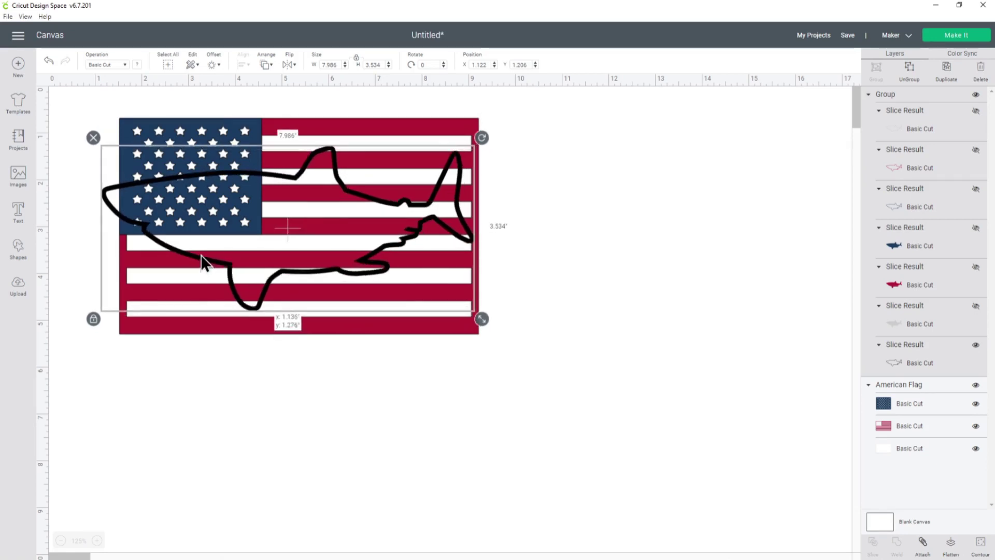
left_click_drag(201, 256, 225, 259)
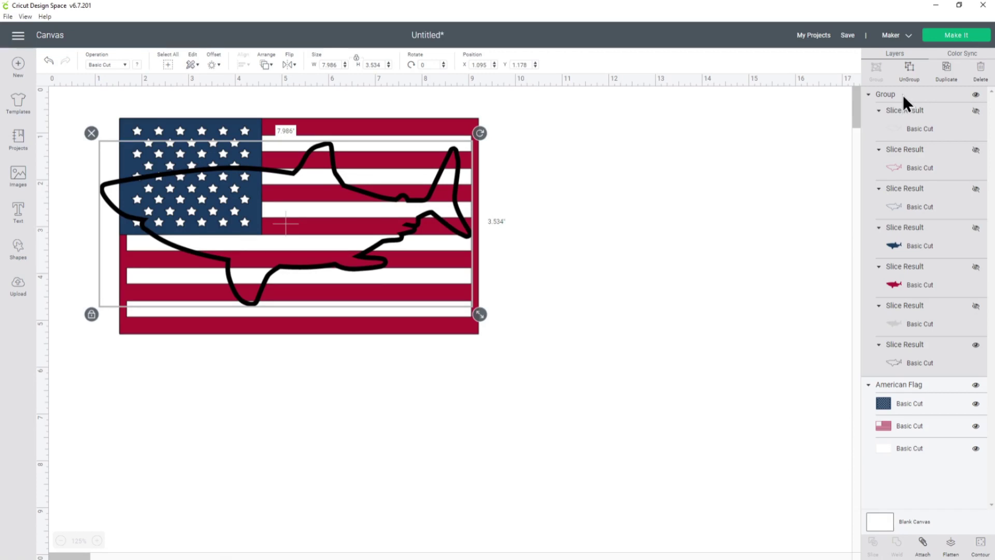
Step: Ungroup the shark layers and hide the black outline, leaving only the flag visible
left_click(913, 73)
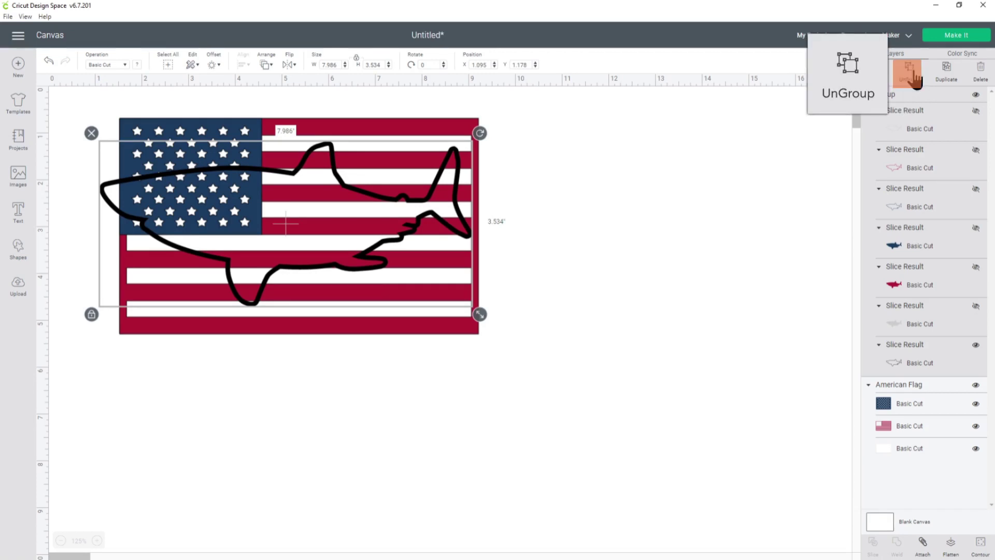
left_click(913, 75)
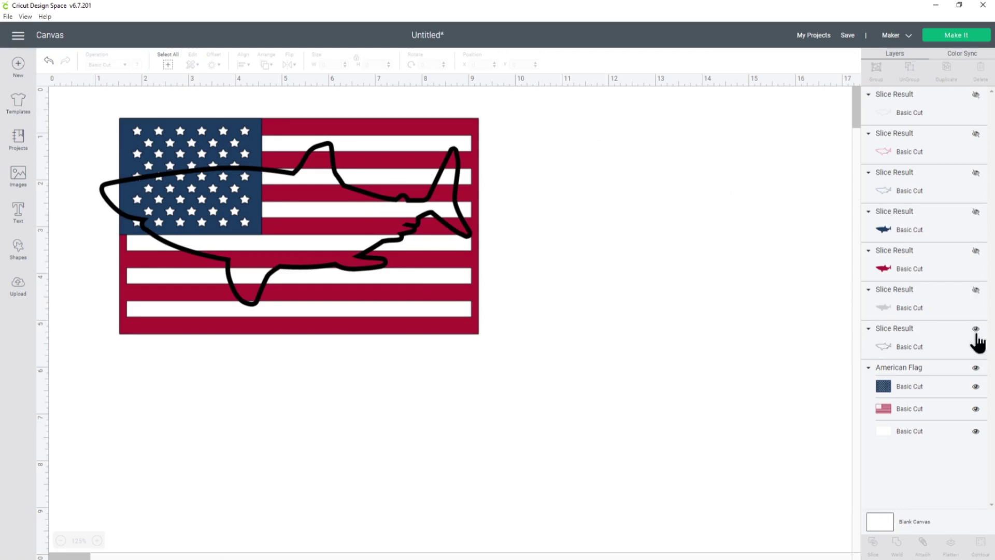
left_click(976, 329)
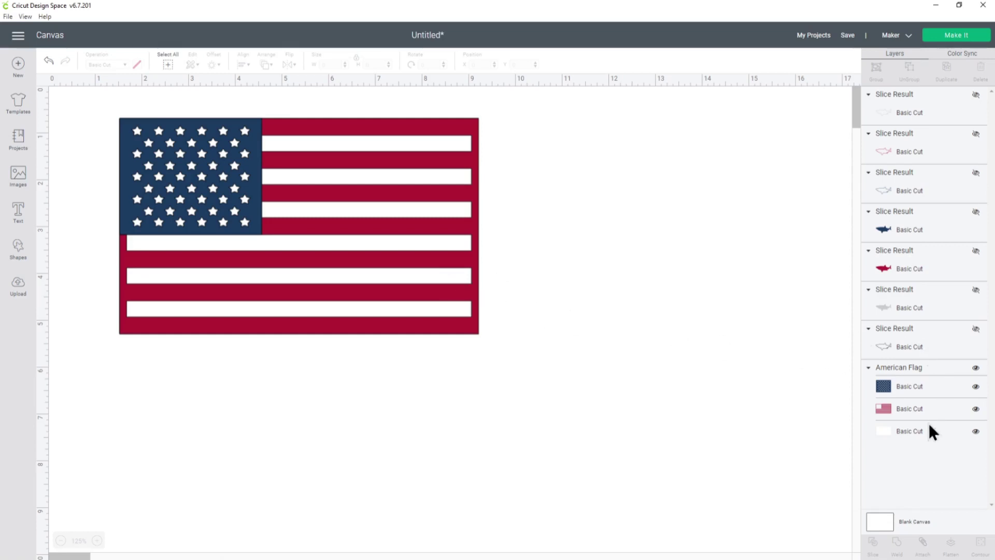
Step: Unhide the grey shark silhouette layer
left_click(976, 289)
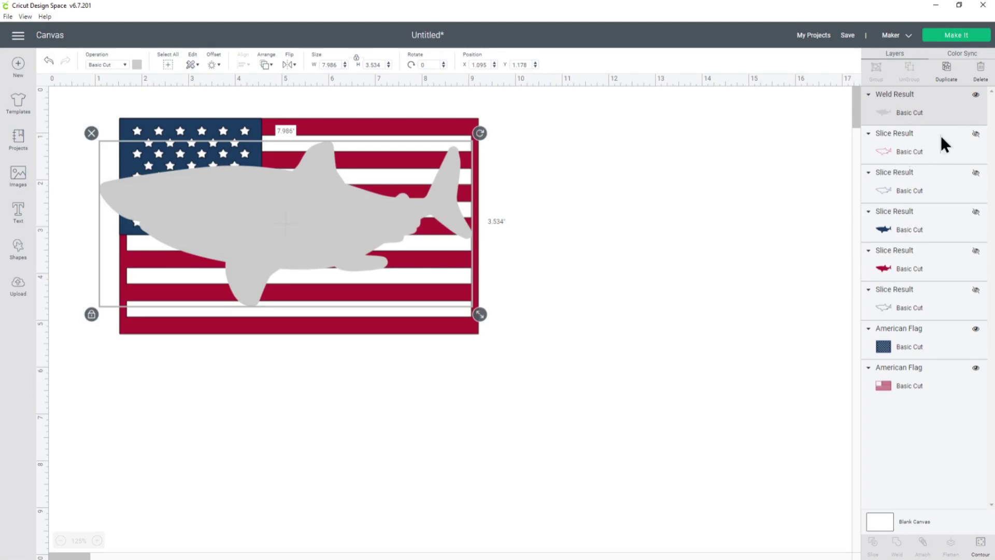
Step: Hide the Weld Result, show the red shark, and slice it against the striped flag layer
left_click(975, 96)
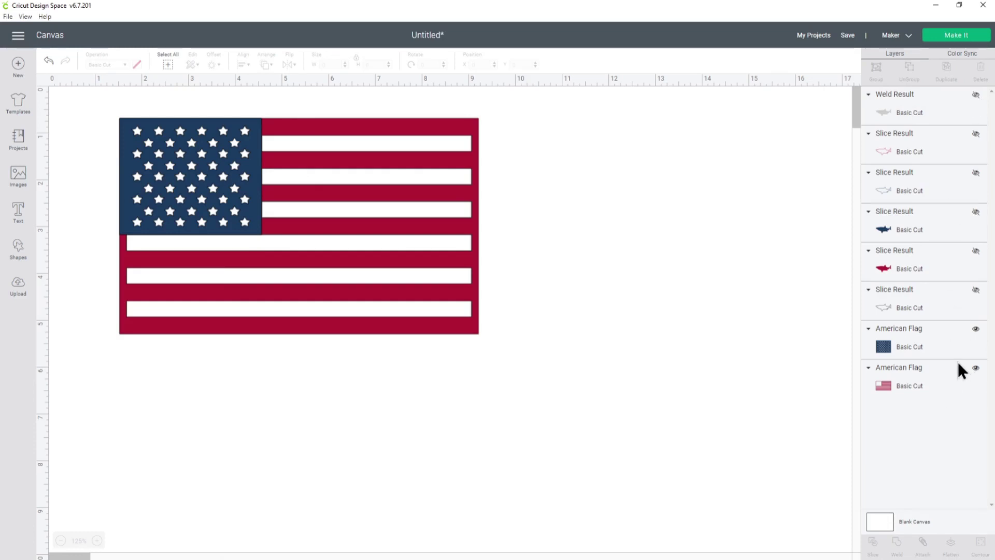
left_click(976, 250)
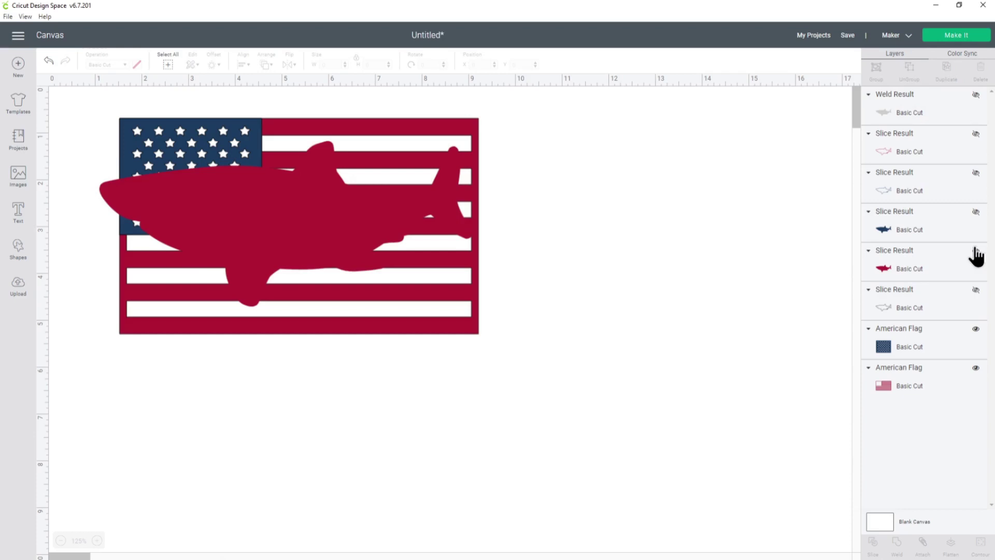
left_click(930, 269)
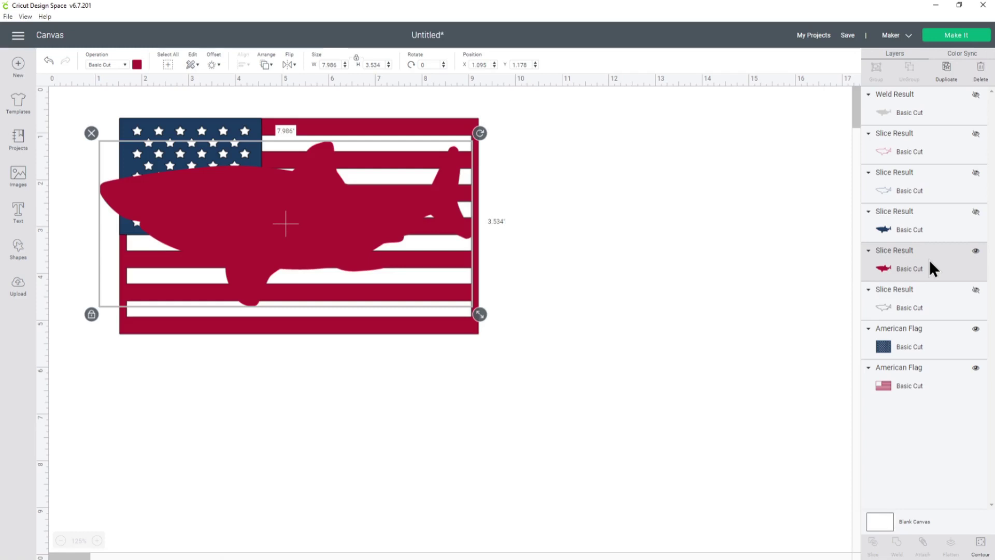
left_click(915, 374, "shift")
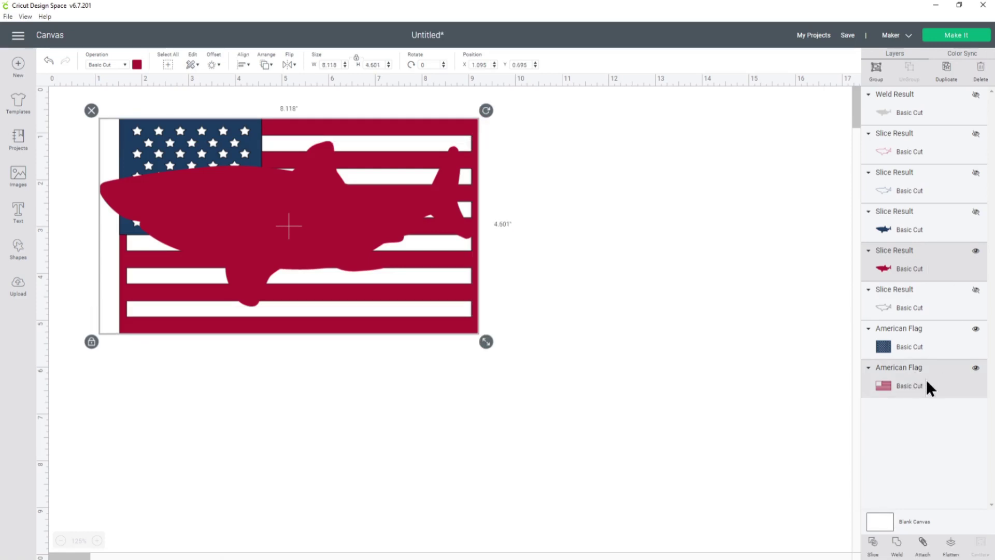
left_click(873, 541)
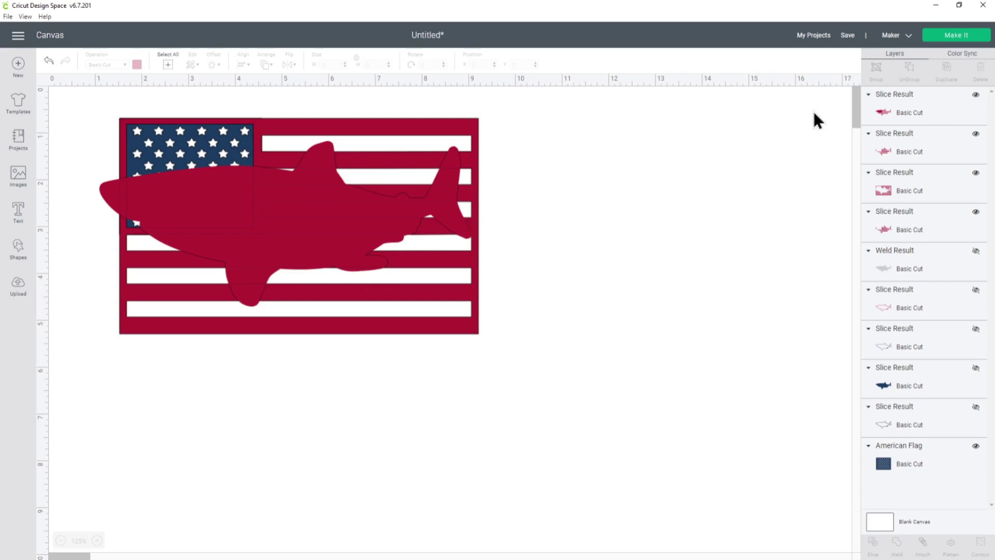
Step: Delete the leftover red shark piece and the flag remainder with the shark cutout
left_click(921, 109)
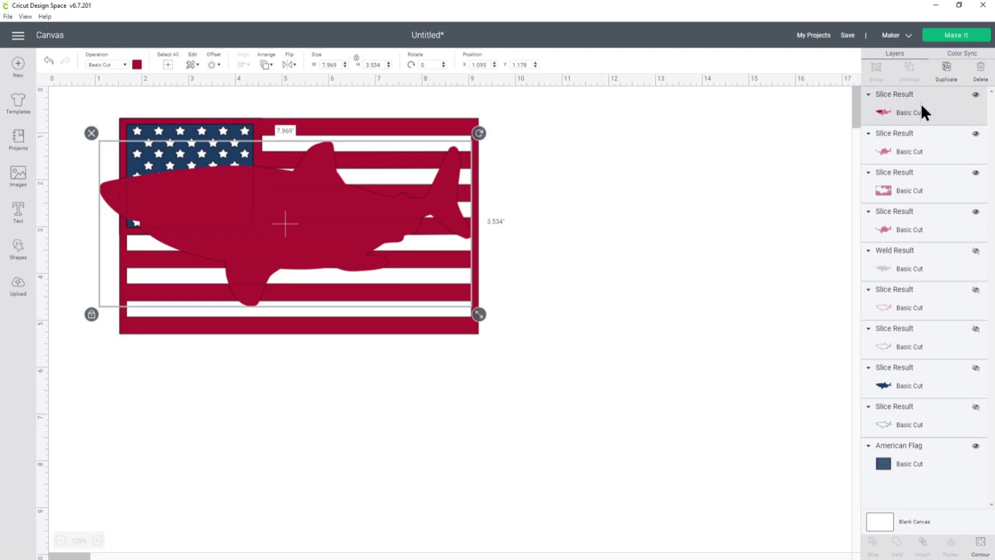
key("Delete")
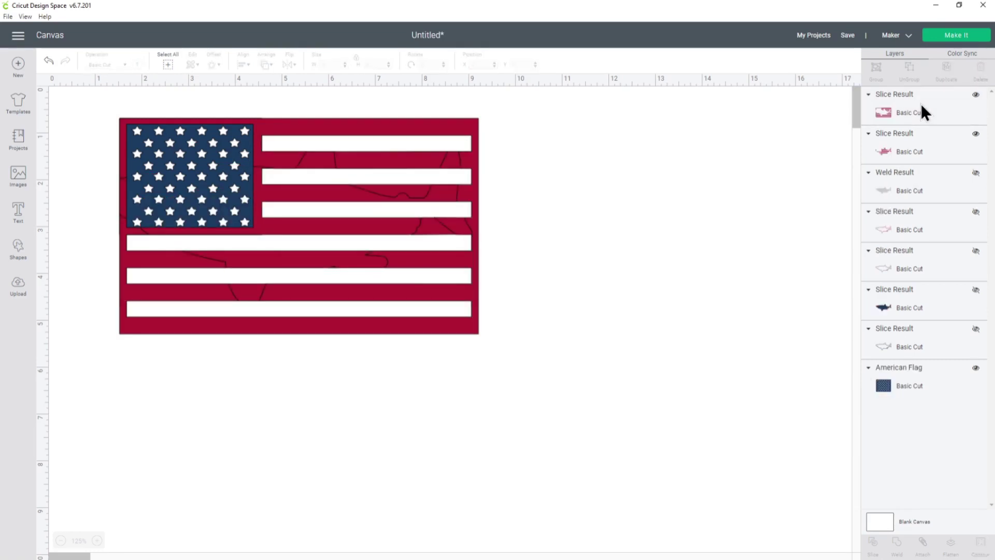
left_click(921, 106)
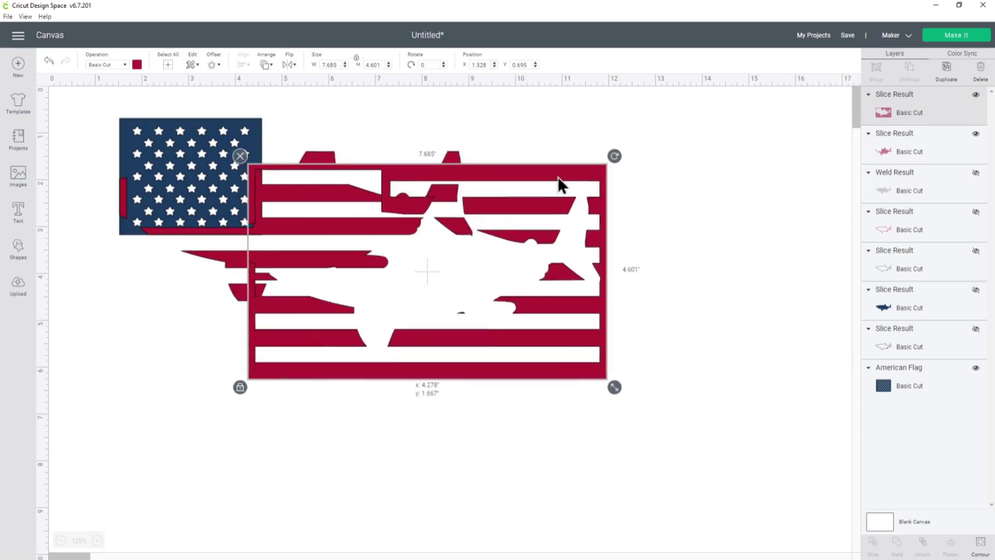
left_click_drag(414, 129, 760, 310)
key("Delete")
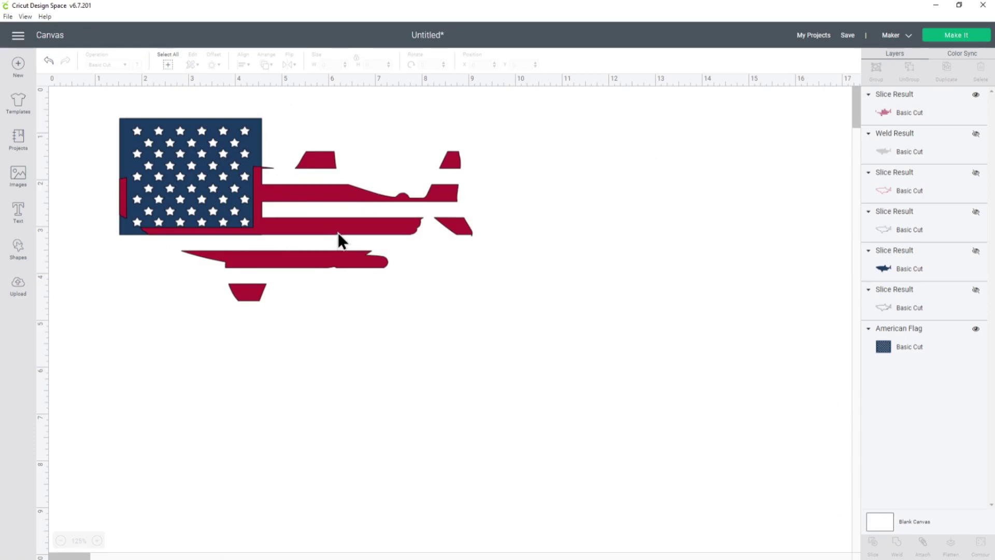
Step: Unhide the red shark outline and weld it with the striped shark piece
left_click(976, 175)
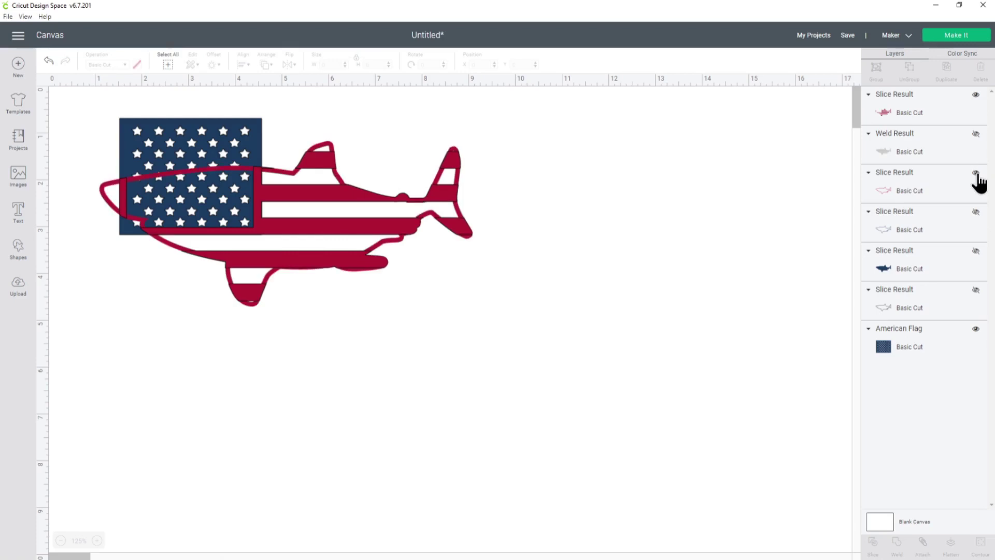
left_click(933, 188)
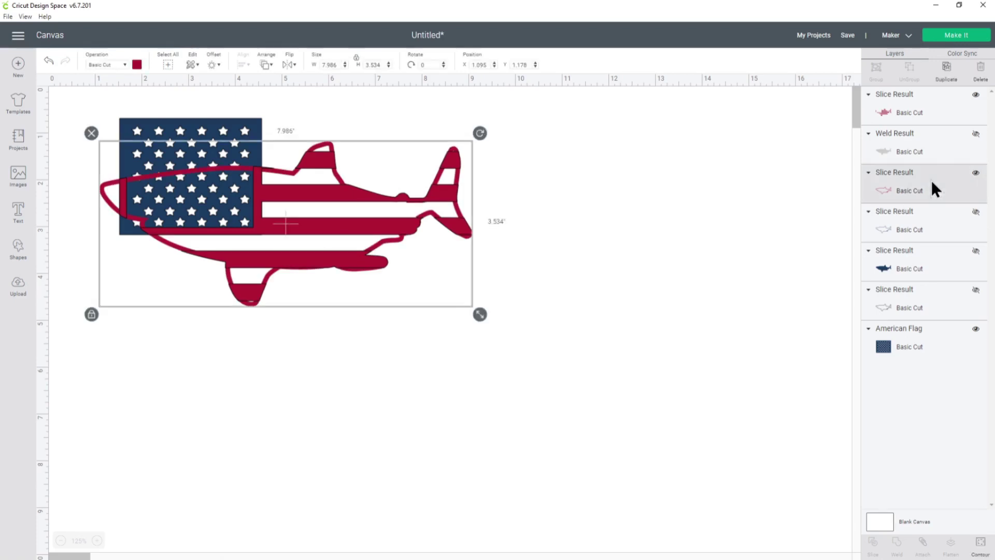
left_click(901, 107, "shift")
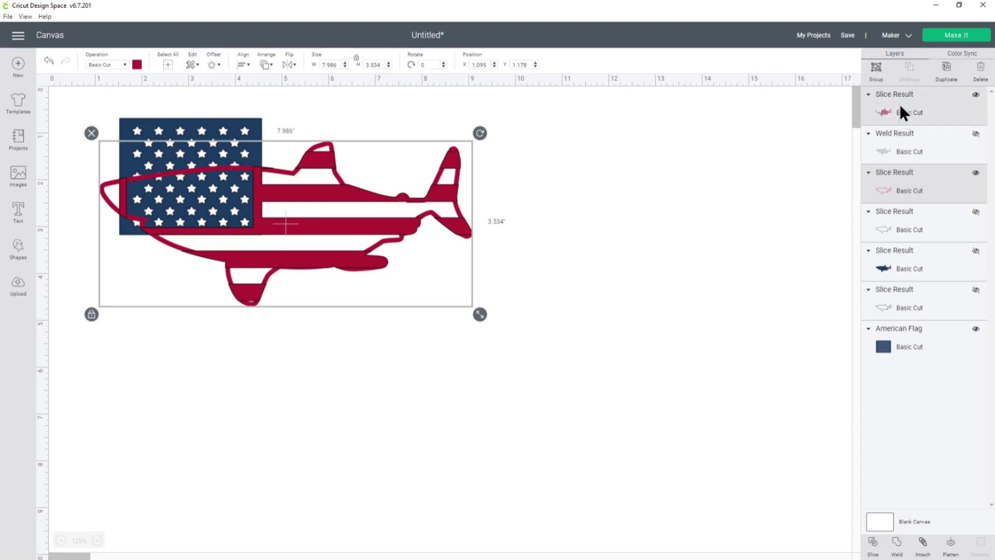
left_click(899, 549)
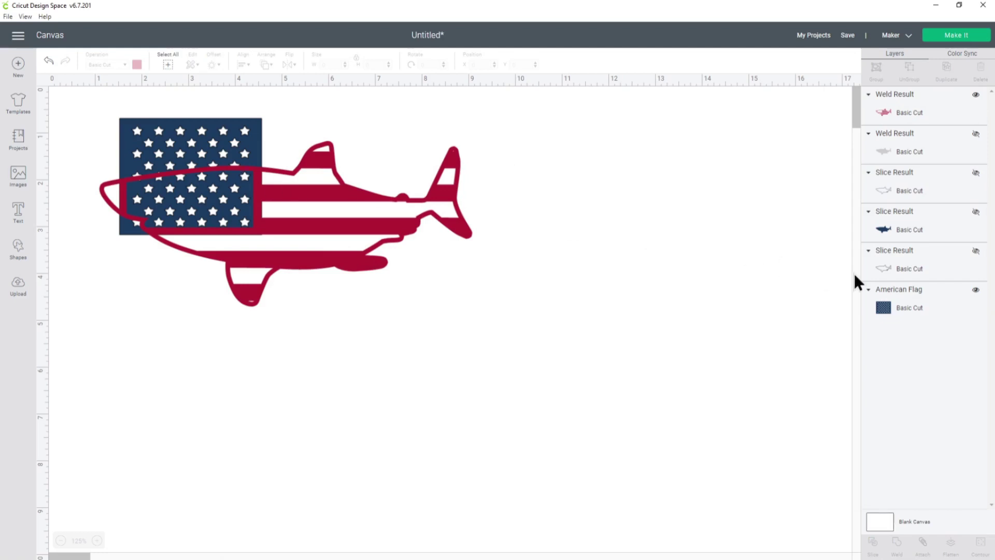
Step: Hide the American Flag star-field layer and select the welded red shark
left_click(976, 289)
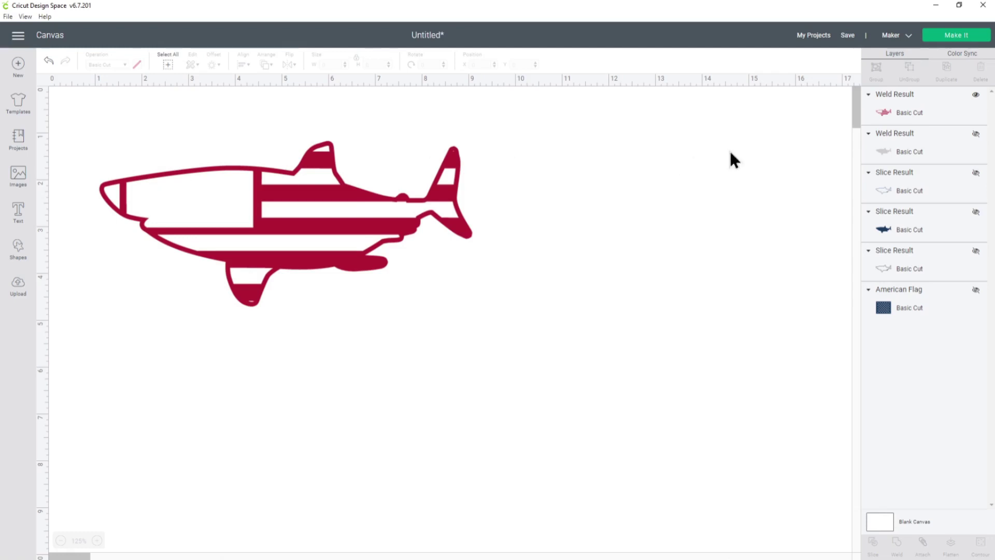
left_click(898, 110)
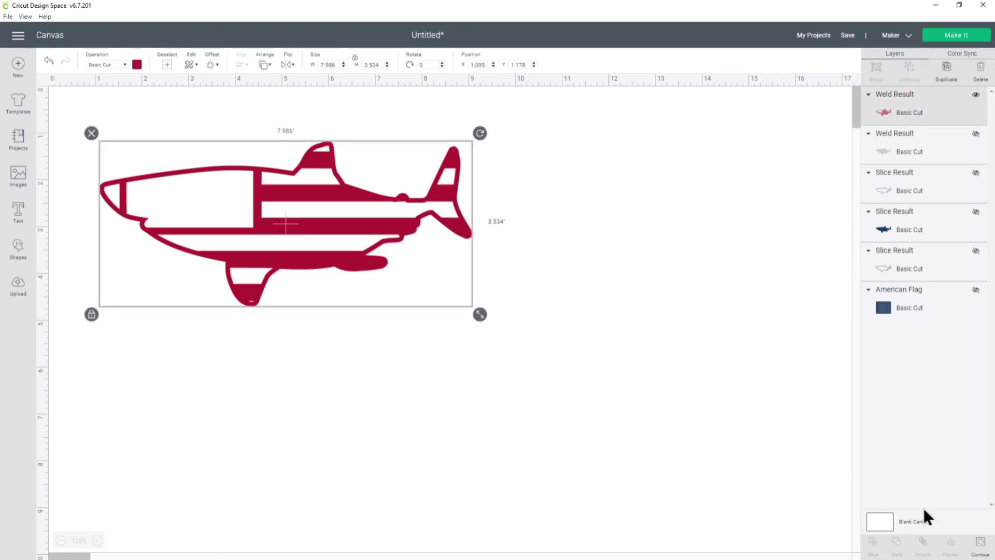
Step: Hide the large front body section's contour so the shark's head is solid red
left_click(981, 550)
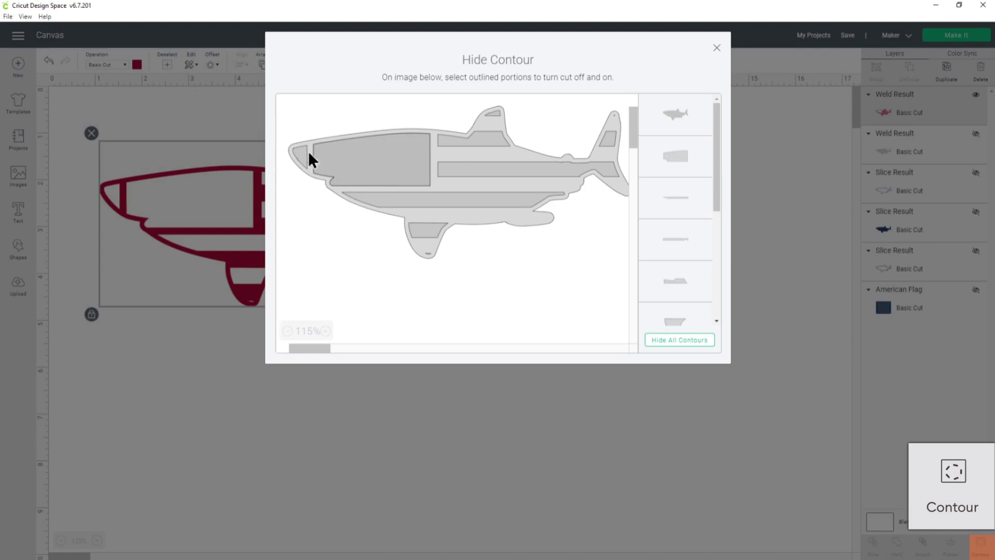
left_click(340, 153)
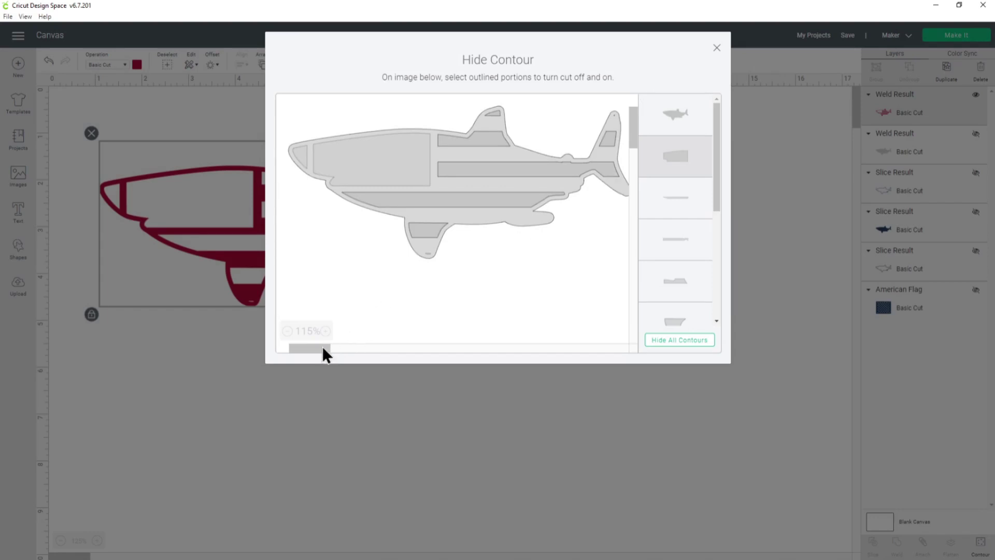
left_click_drag(324, 346, 361, 346)
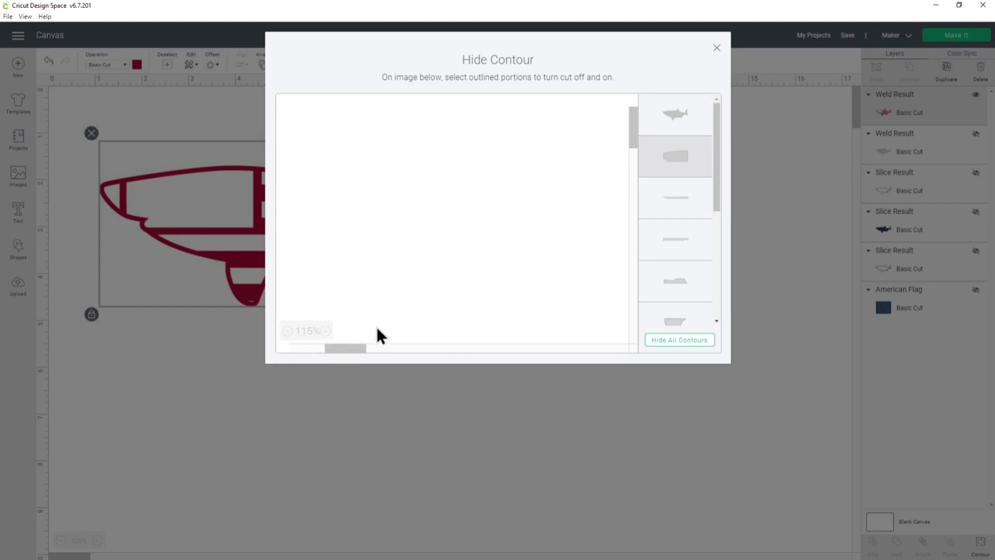
left_click(326, 331)
left_click_drag(322, 348, 310, 349)
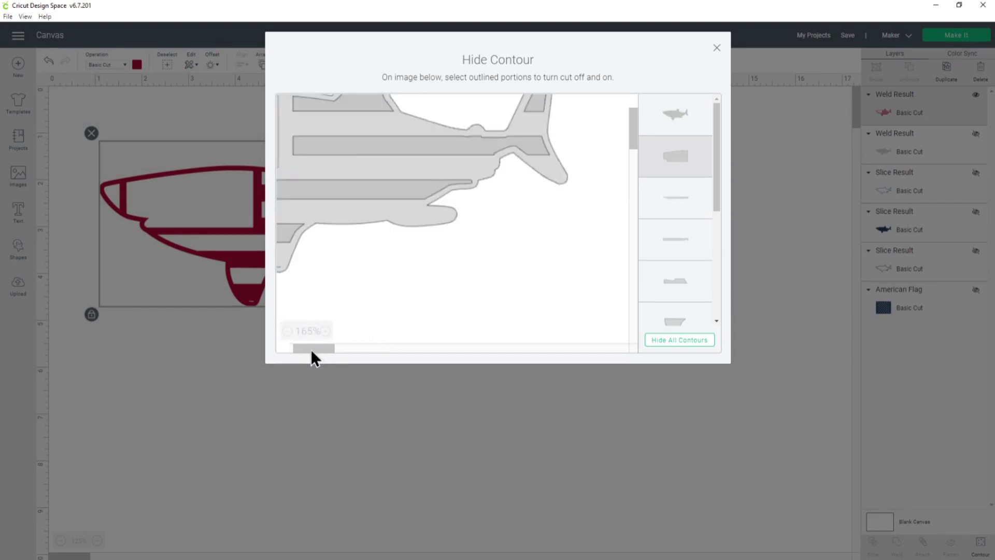
scroll(542, 205, "up", 1)
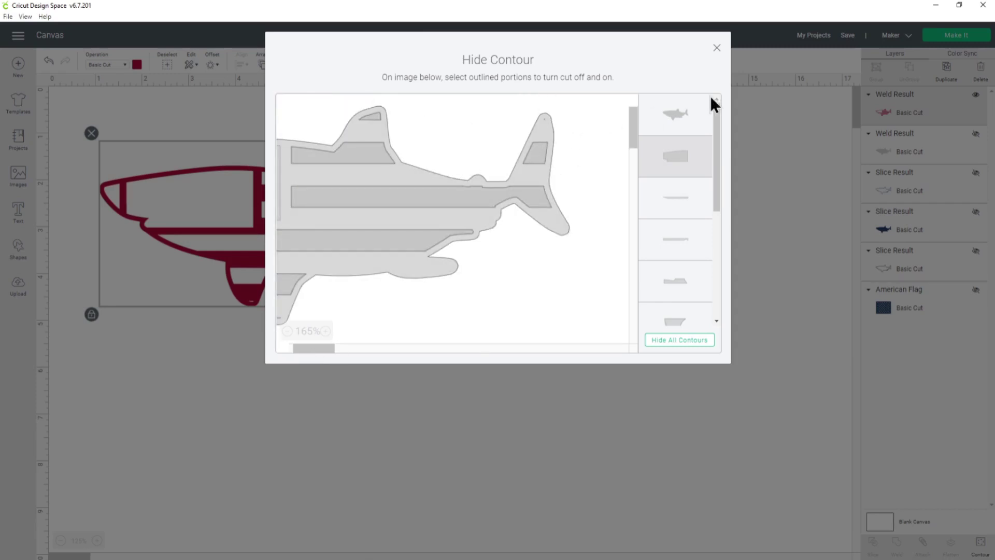
left_click(718, 48)
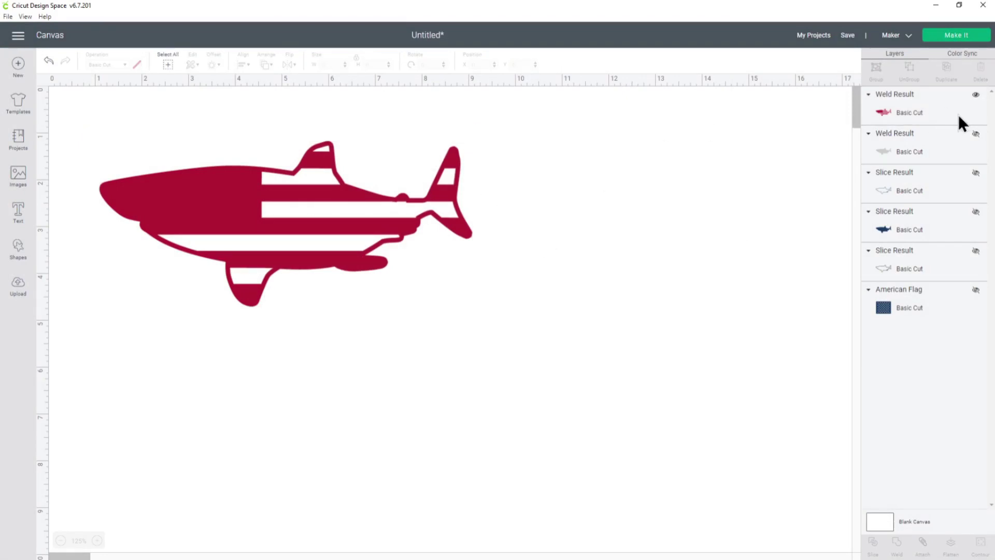
Step: Hide the red shark, show the star field and navy shark, and slice them
left_click(974, 95)
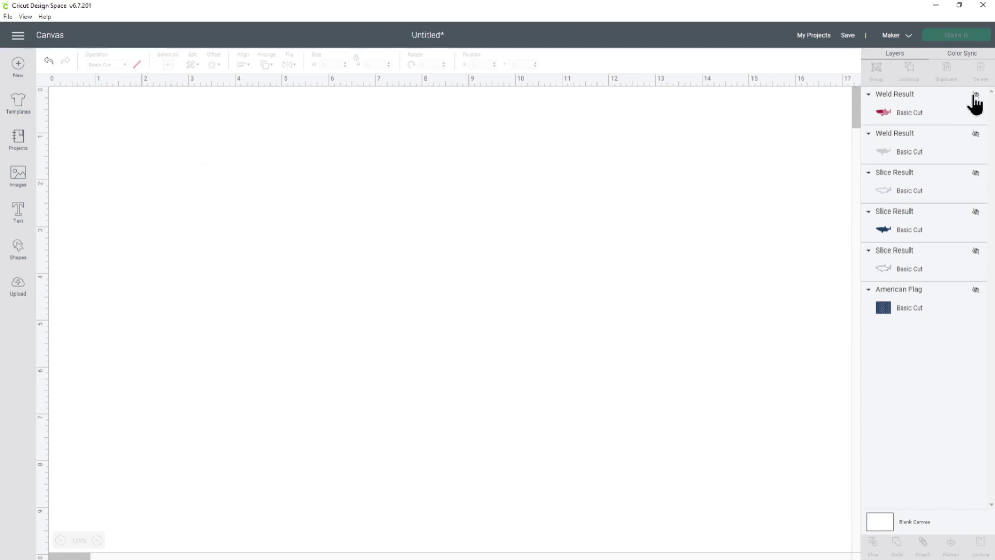
left_click(975, 290)
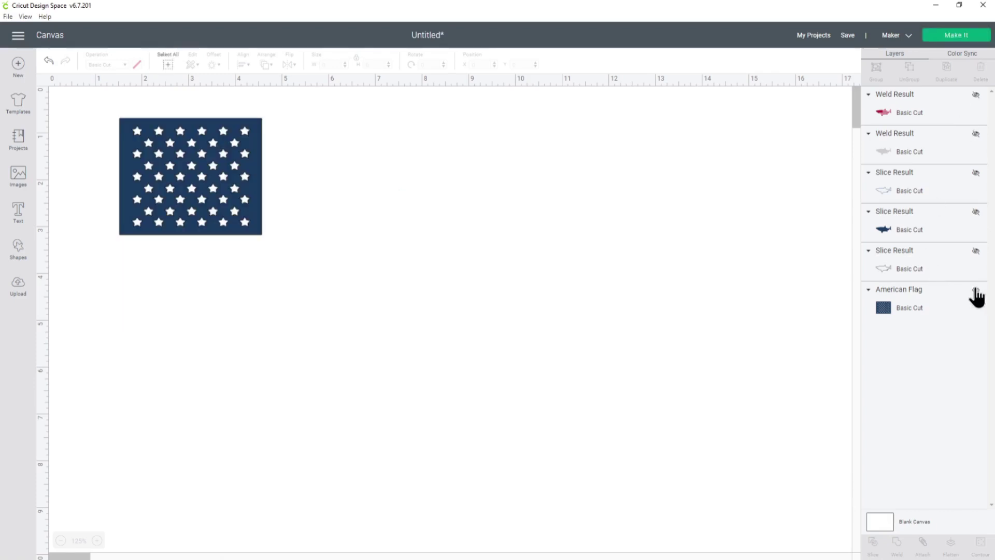
left_click(975, 213)
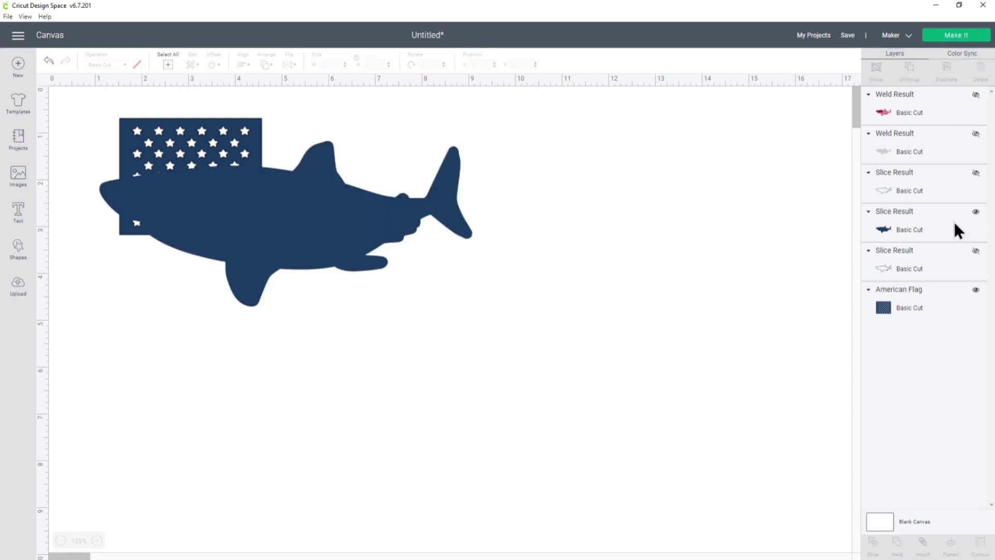
left_click(930, 232)
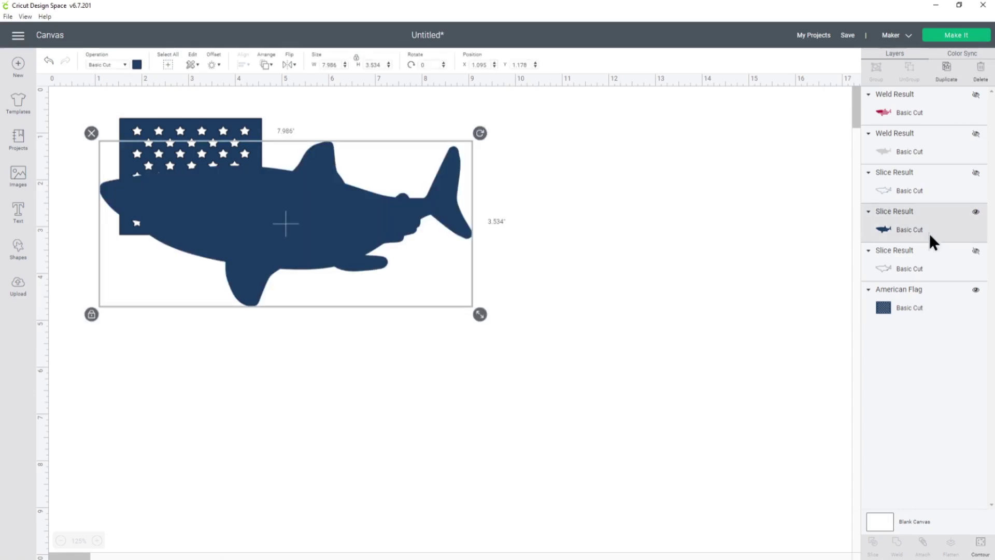
left_click(930, 302, "shift")
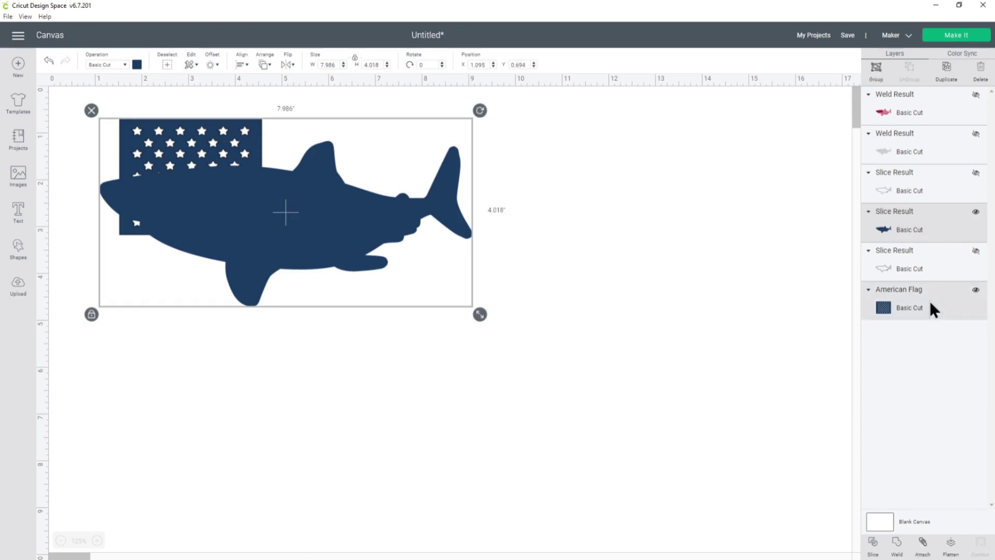
left_click(874, 543)
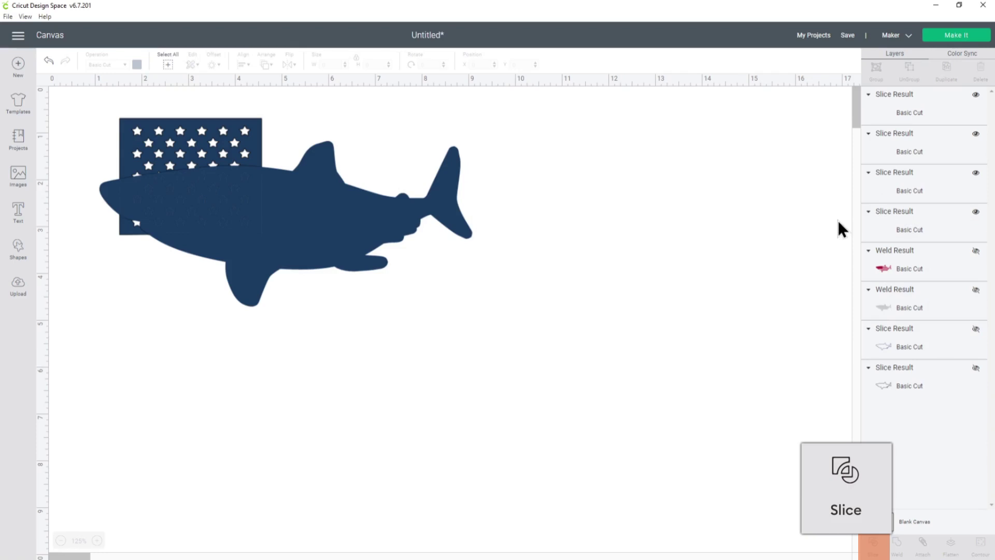
Step: Delete the unneeded navy shark and star-field slice pieces
left_click(904, 105)
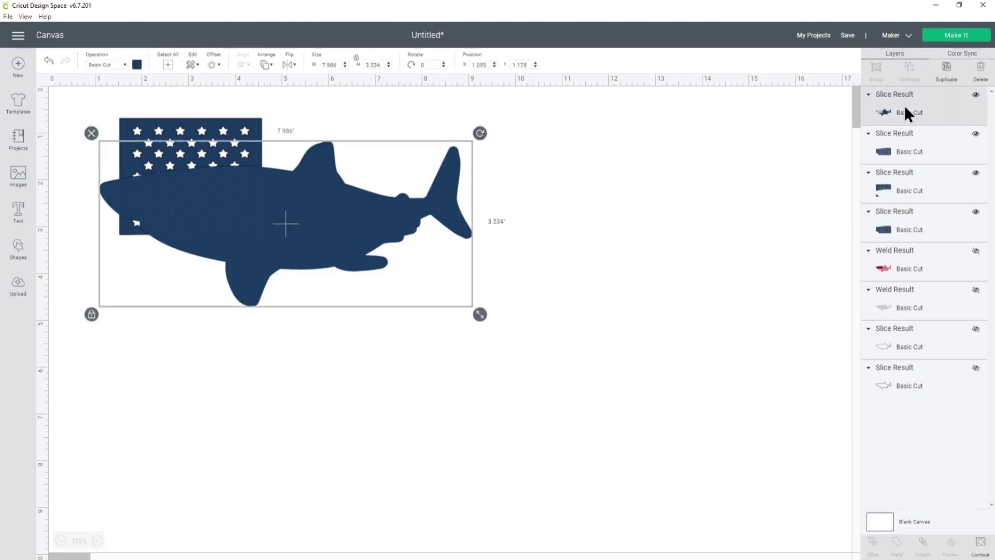
key("Delete")
key("Delete")
left_click(904, 105)
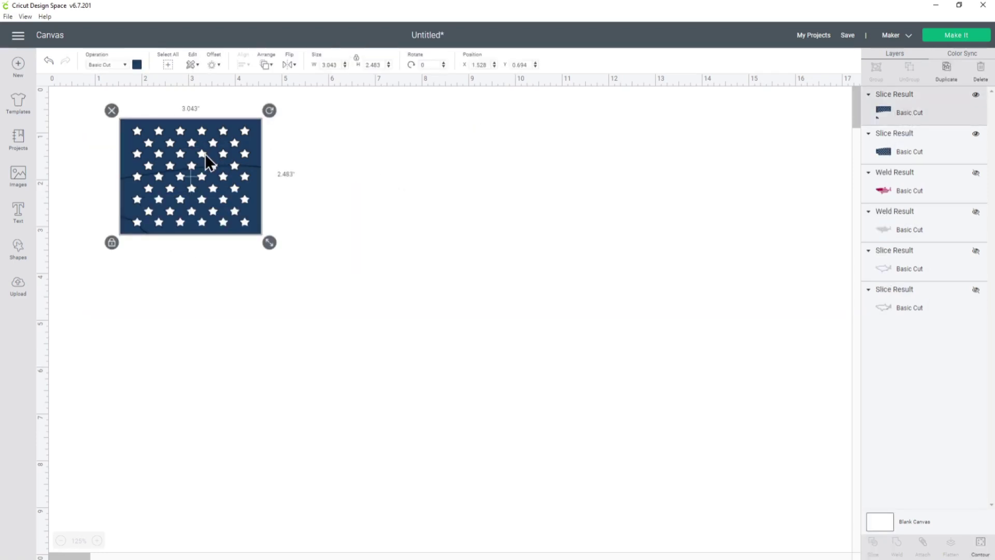
left_click_drag(250, 129, 610, 167)
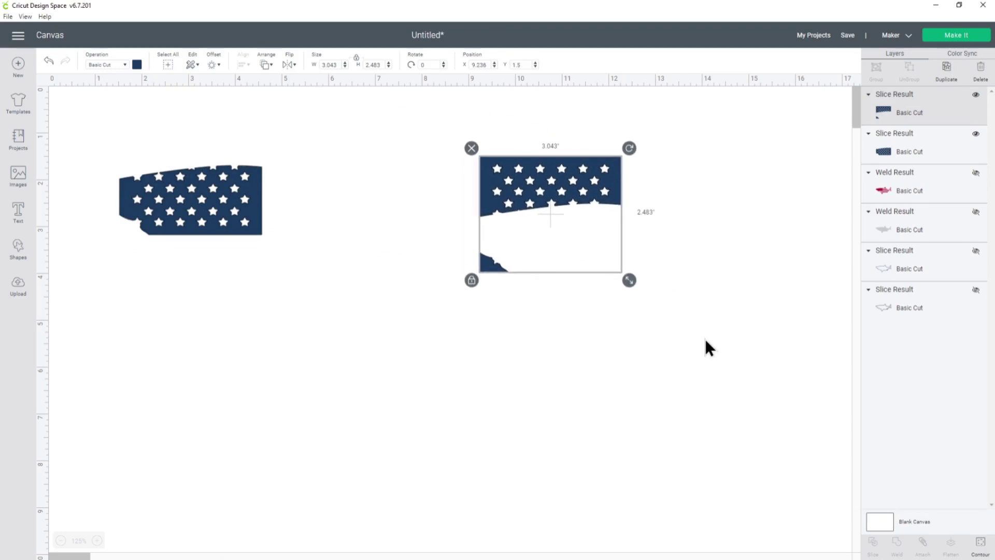
key("Delete")
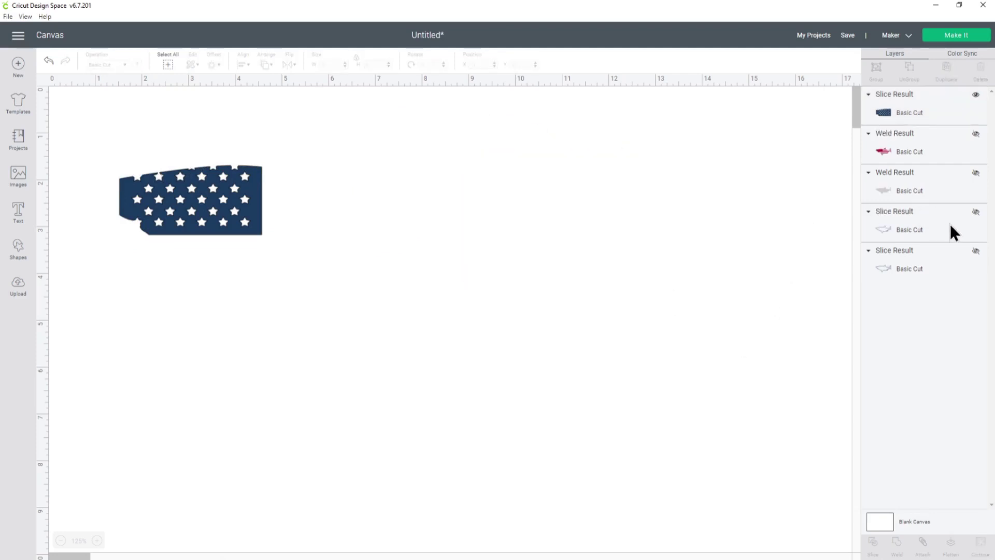
Step: Unhide the navy shark outline and weld it with the star-field slice
left_click(976, 212)
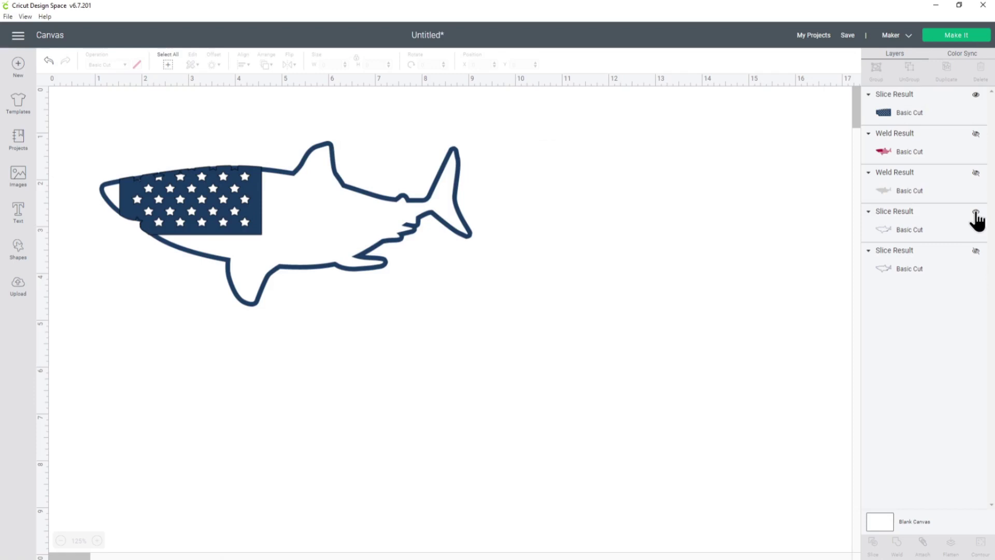
left_click(952, 220)
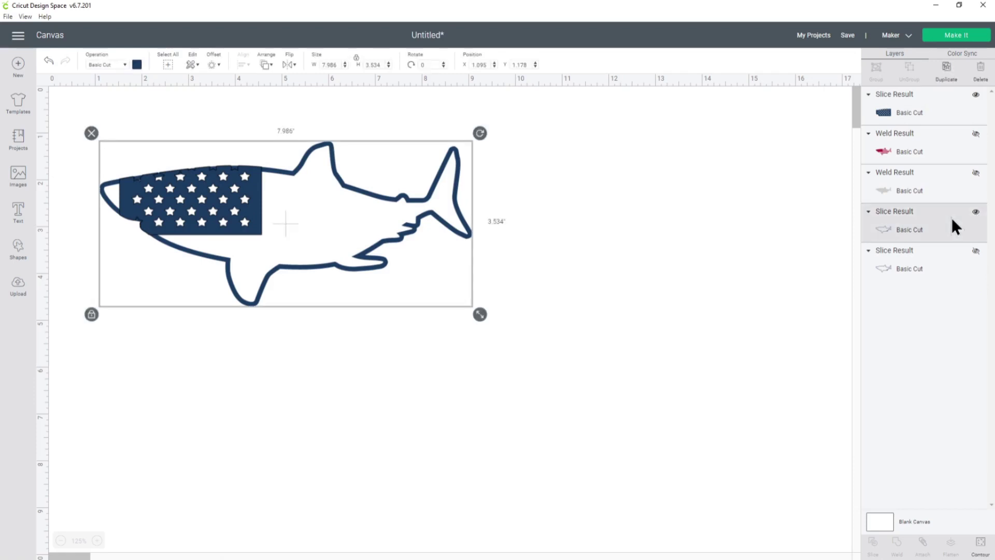
left_click(914, 111, "shift")
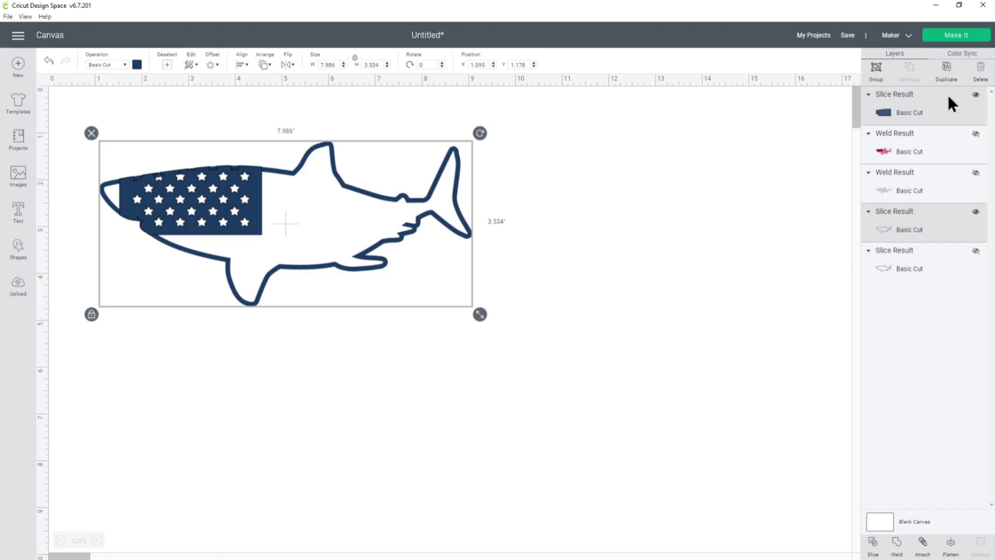
left_click(897, 548)
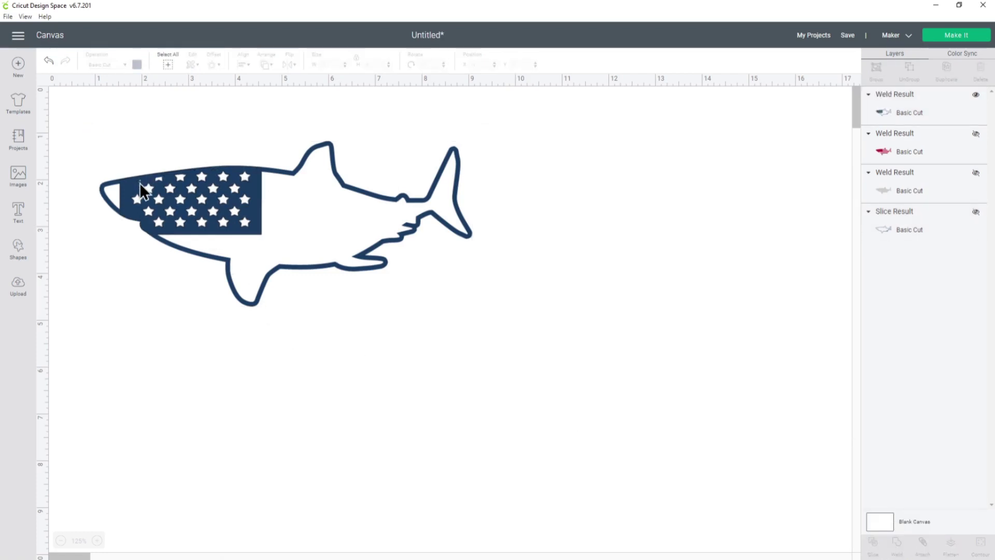
left_click(889, 115)
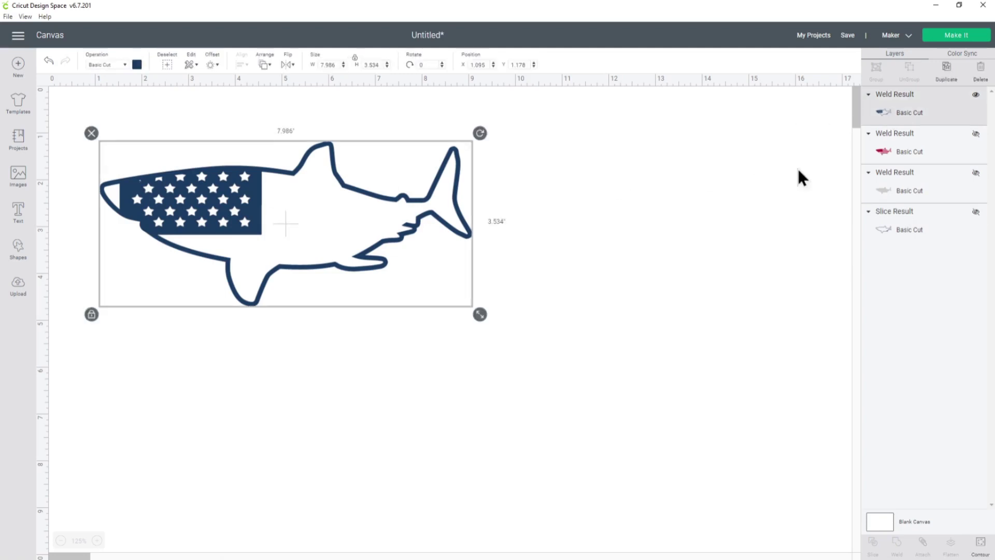
Step: Hide the nose triangle's contour and show the two hidden Weld Result layers
left_click(980, 543)
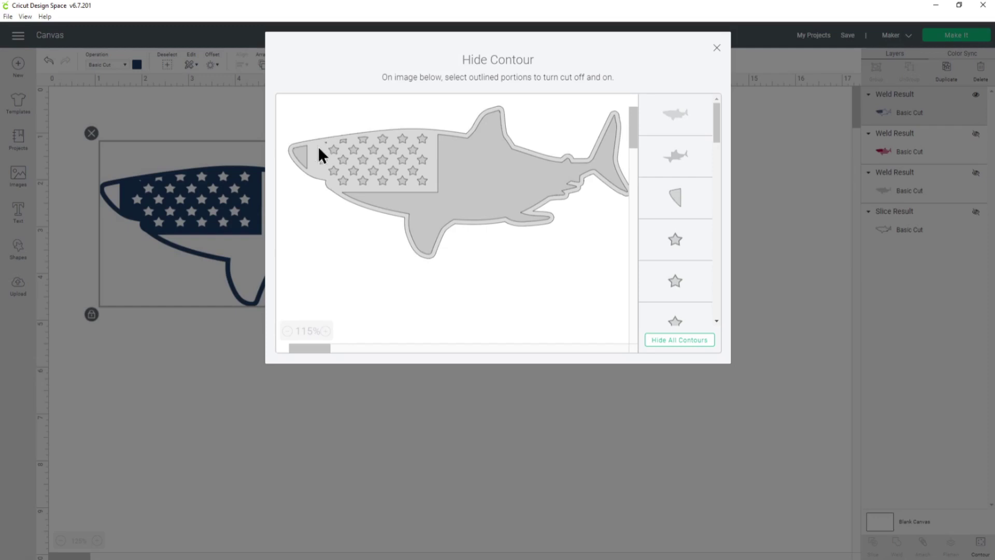
left_click(301, 150)
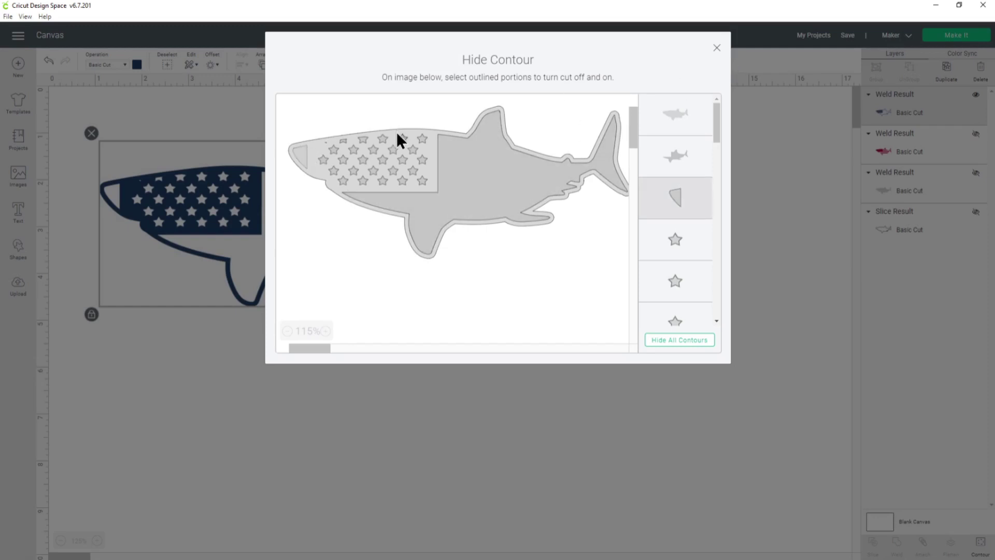
left_click(716, 48)
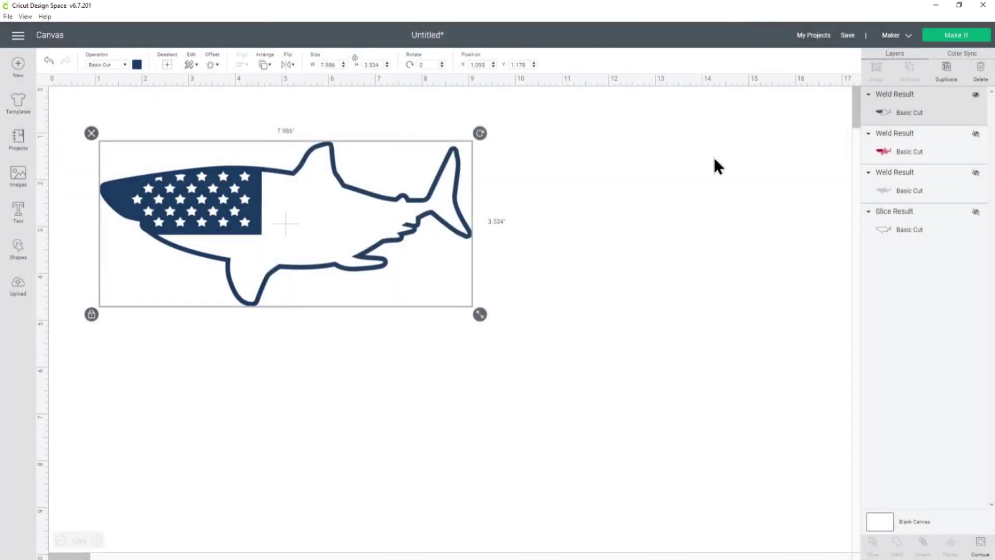
left_click(976, 133)
left_click(976, 173)
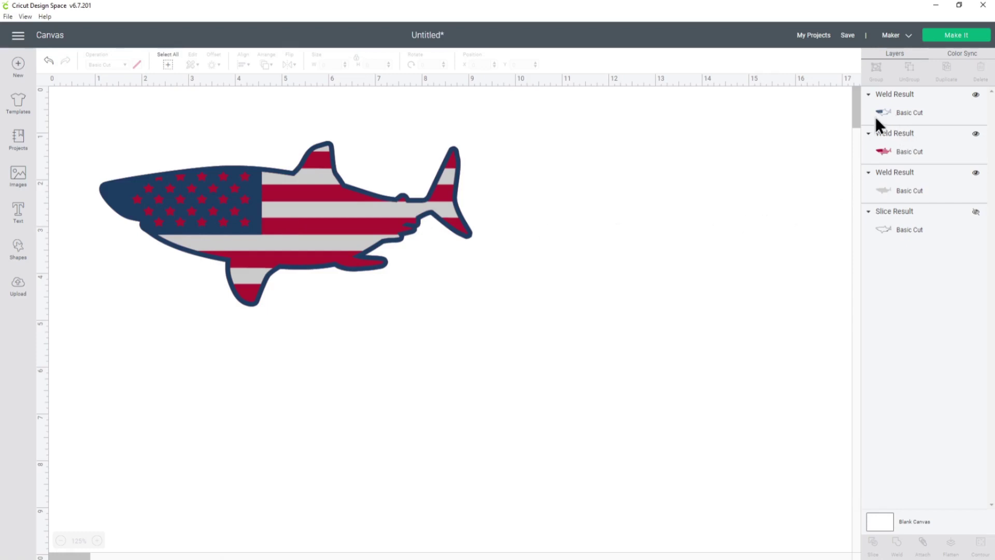
Step: Duplicate the welded navy shark and move the copy aside
left_click(898, 110)
right_click(893, 106)
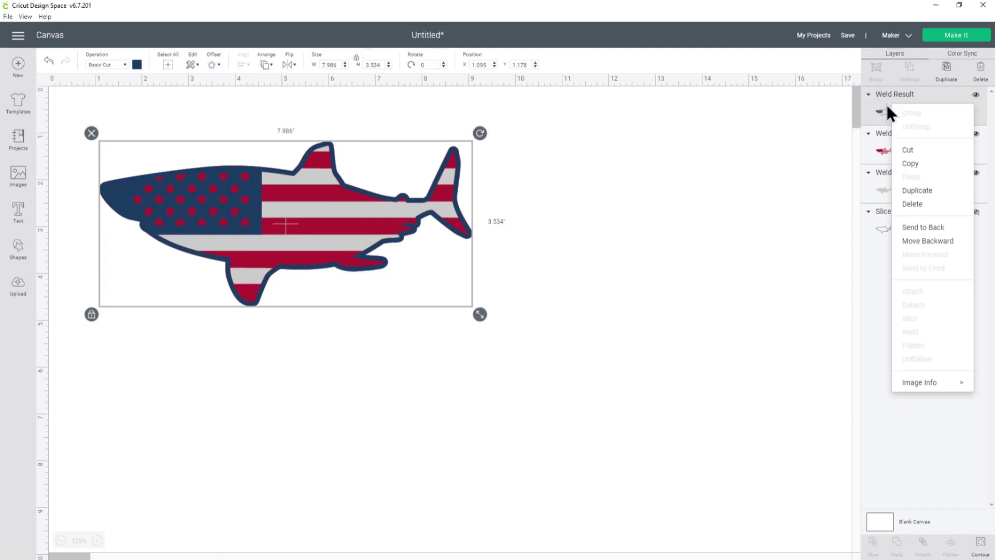
left_click(741, 166)
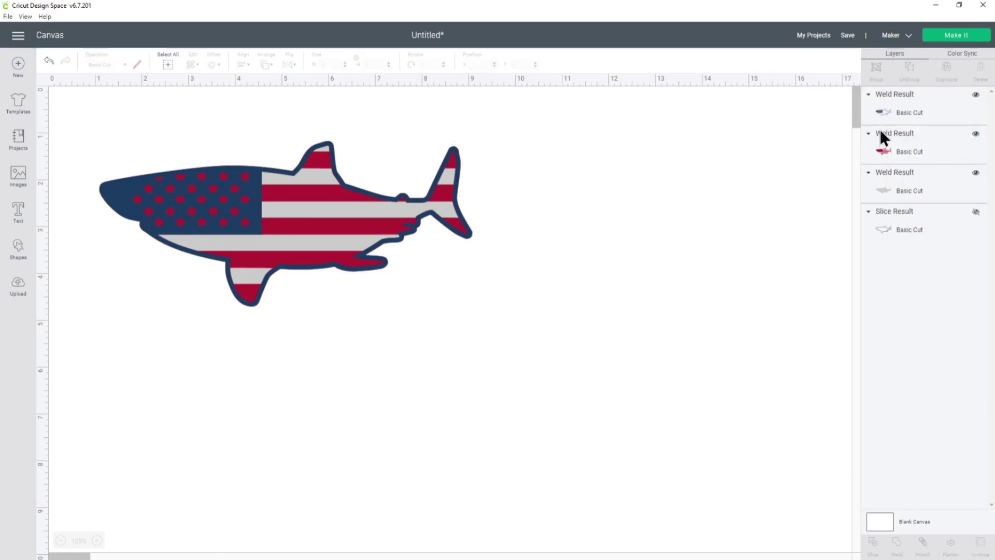
left_click(894, 111)
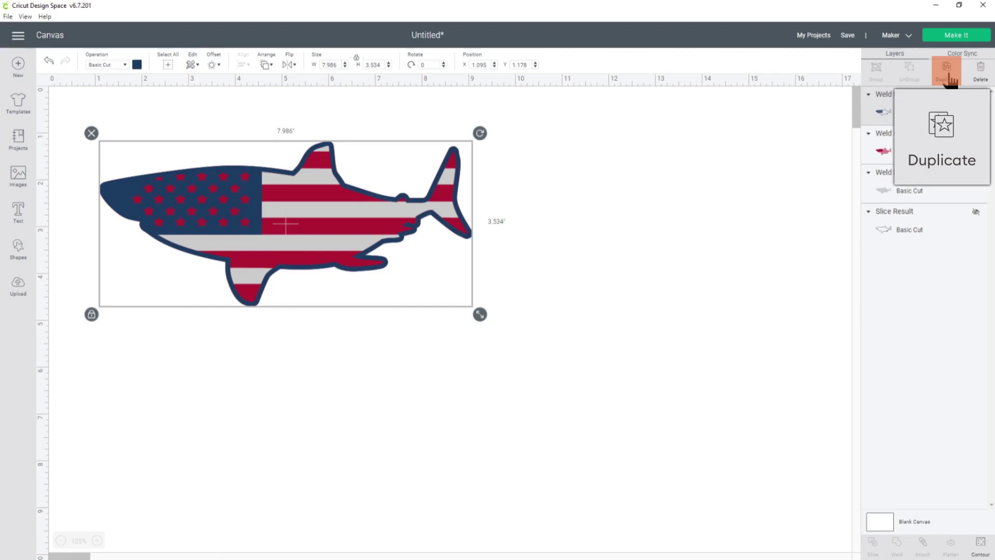
left_click(699, 140)
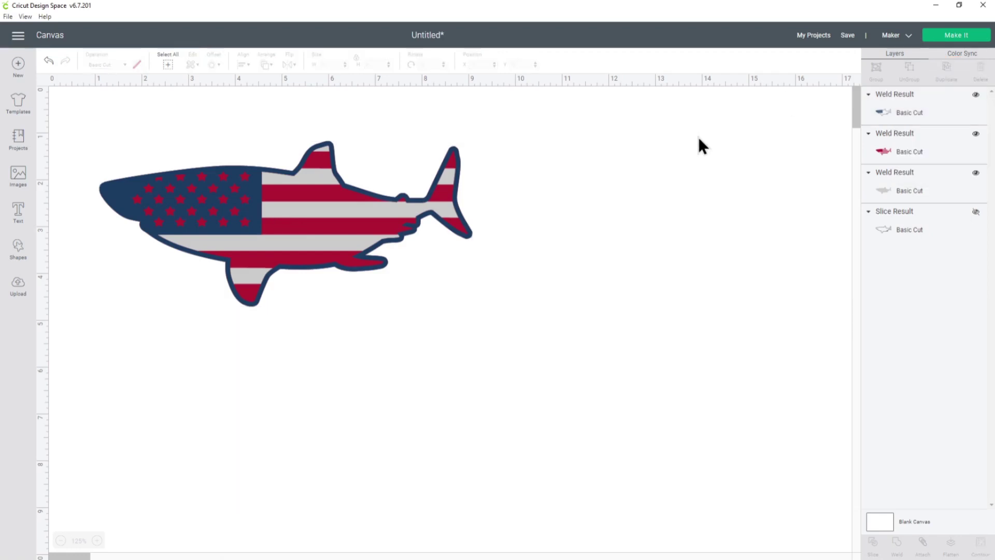
left_click(250, 173)
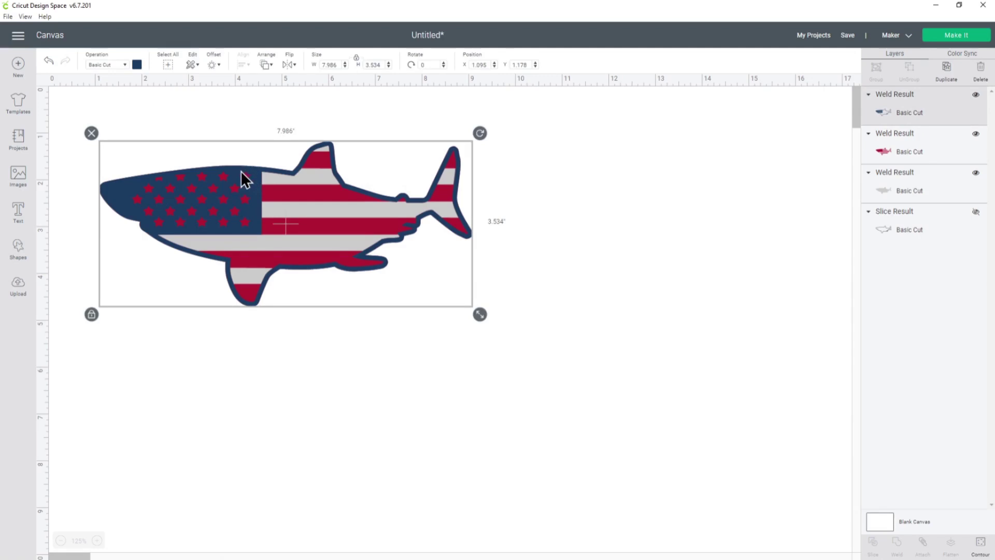
right_click(241, 170)
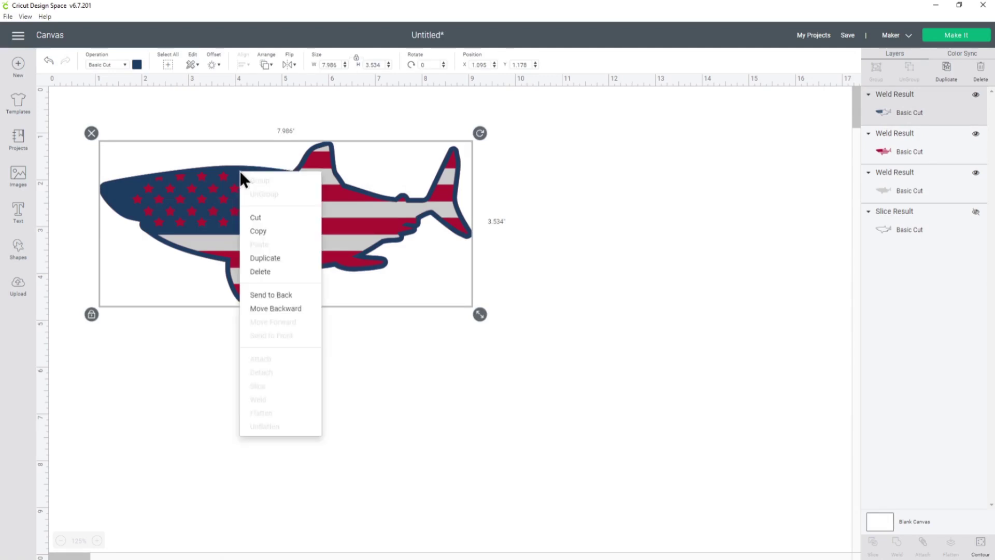
left_click(262, 259)
left_click_drag(471, 241, 645, 331)
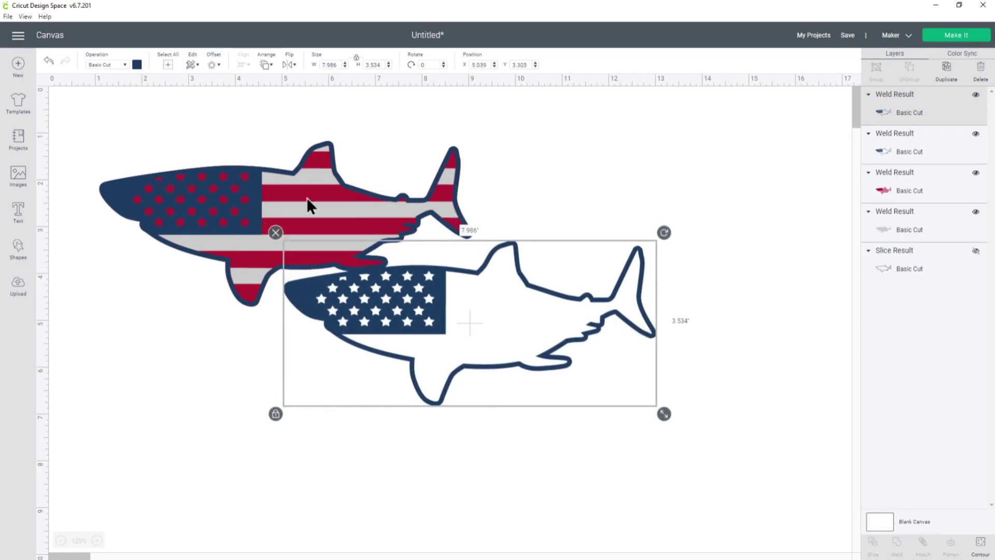
Step: Recolour the copy light grey and centre-align it with the flag shark
left_click(137, 65)
left_click(149, 165)
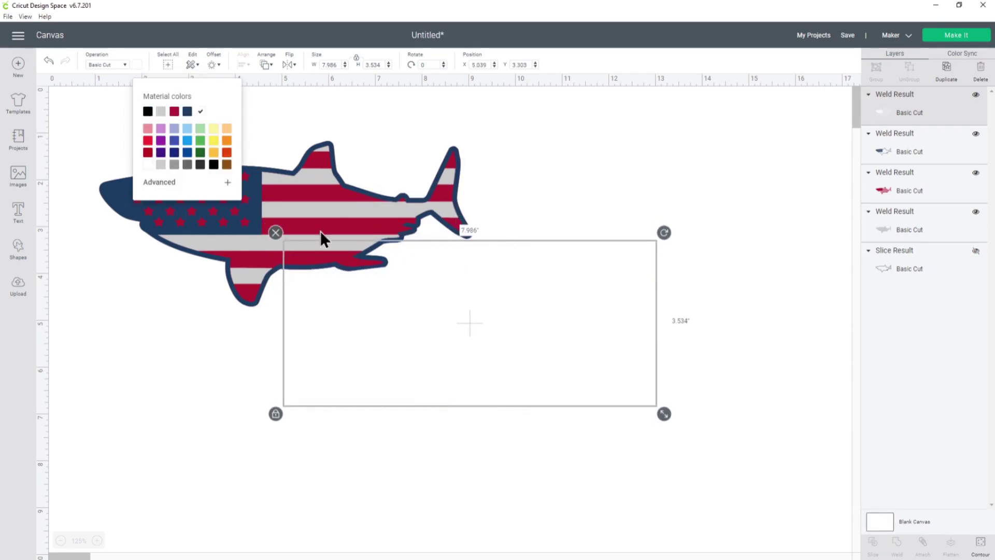
left_click(161, 166)
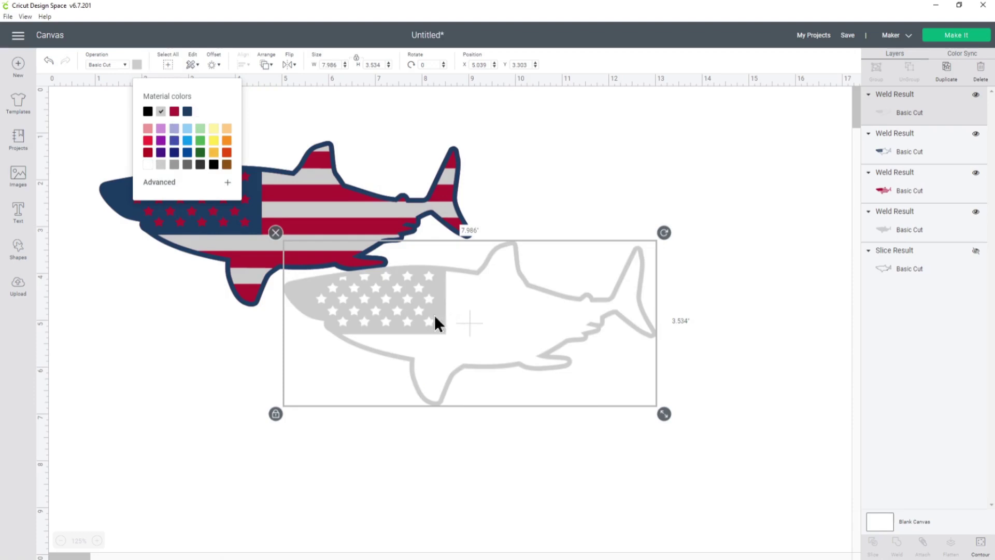
left_click_drag(422, 313, 431, 316)
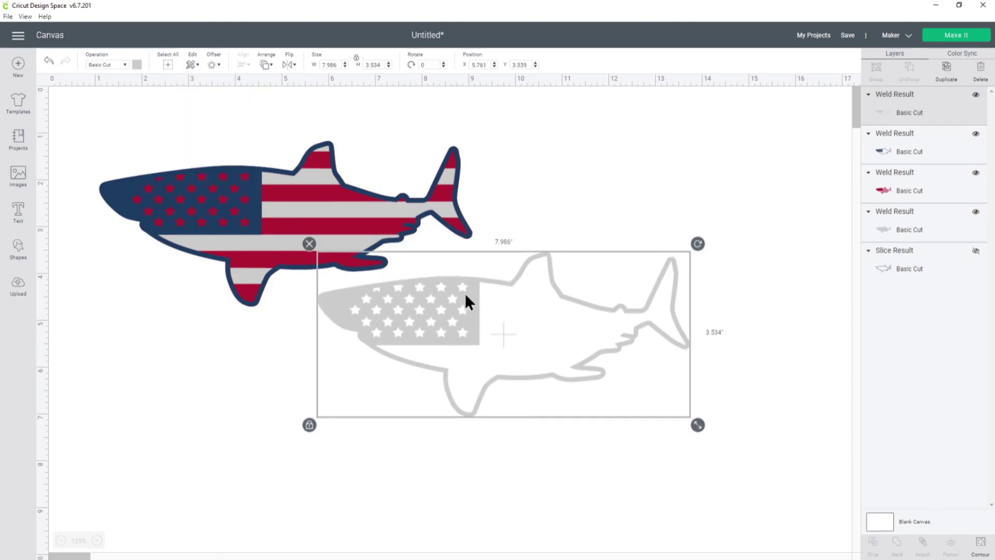
mouse_move(85, 118)
left_mouse_down()
mouse_move(628, 453)
mouse_move(762, 471)
left_mouse_up()
left_click(241, 65)
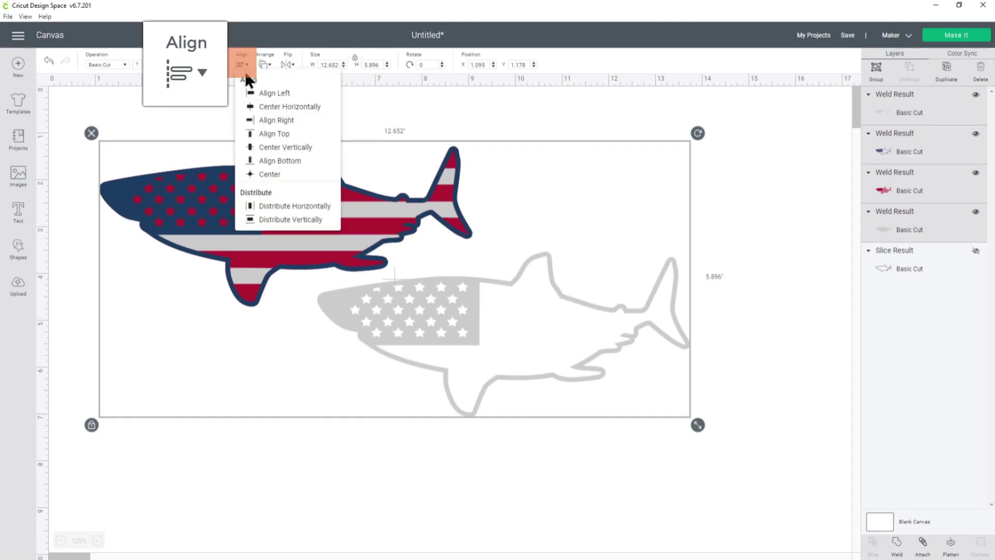
left_click(290, 174)
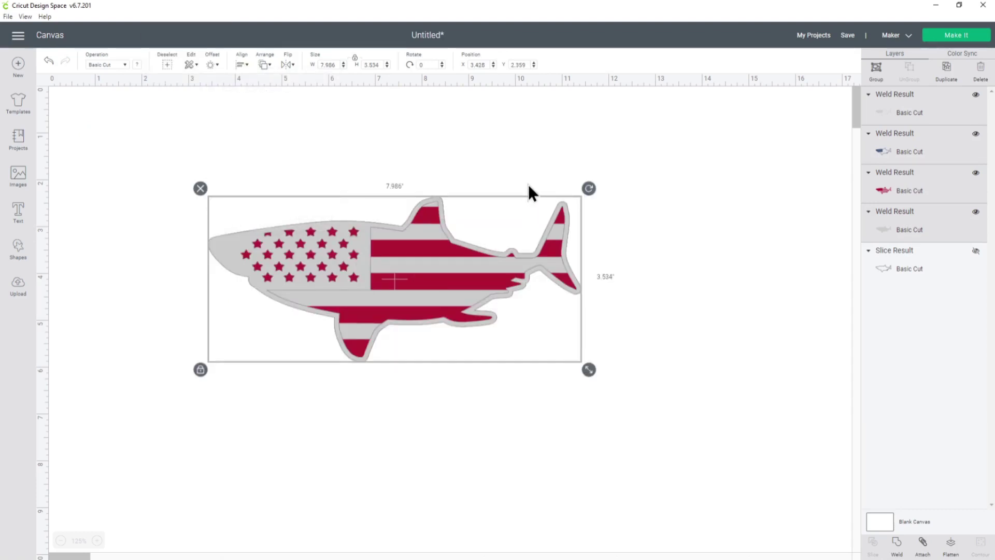
Step: Move the grey shark one layer backward
left_click(911, 123)
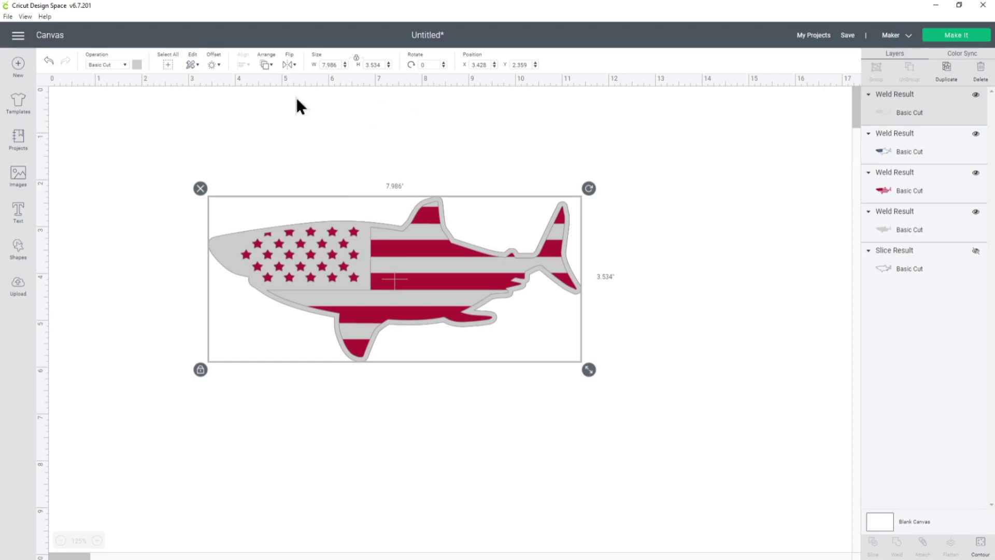
left_click(267, 67)
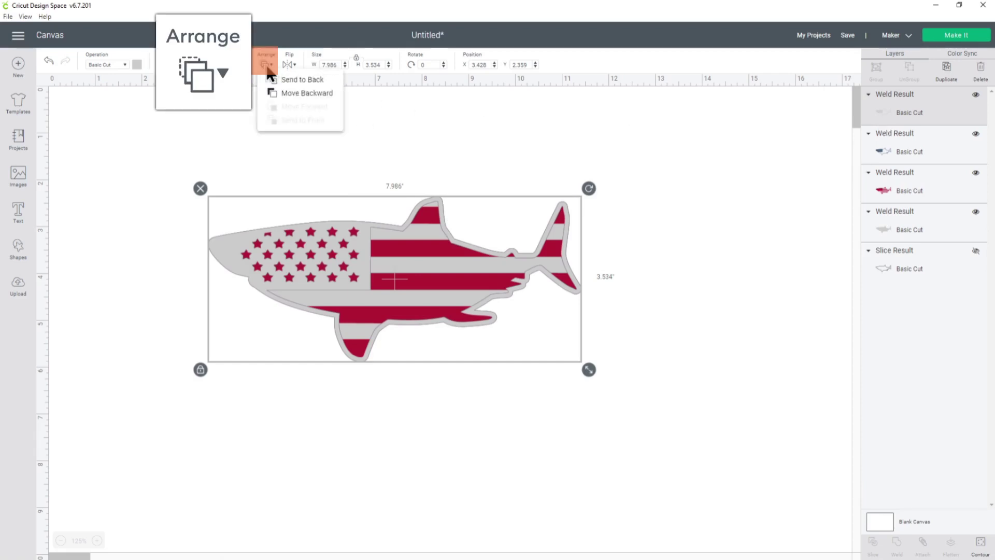
left_click(284, 94)
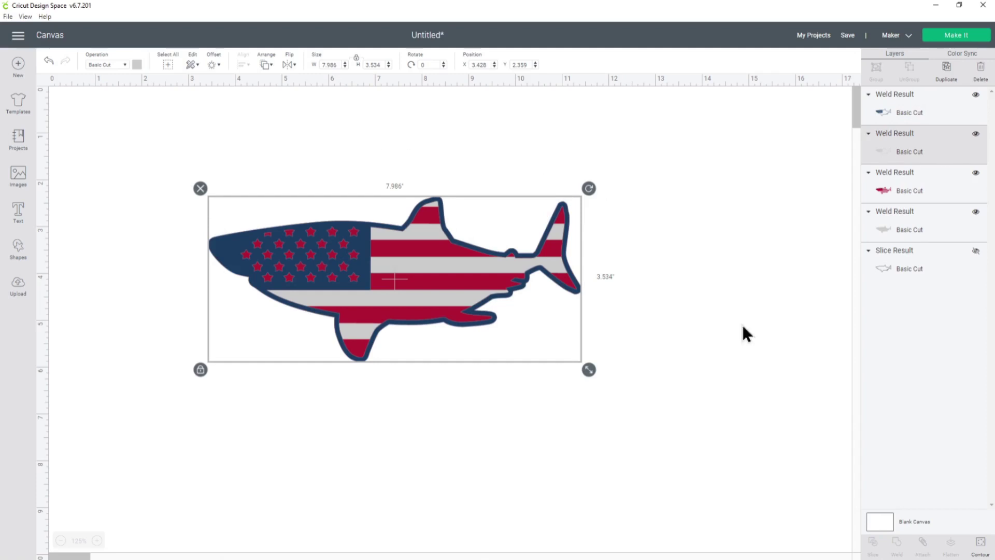
Step: Hide all the grey shark's contours except the outer body outline
left_click(981, 549)
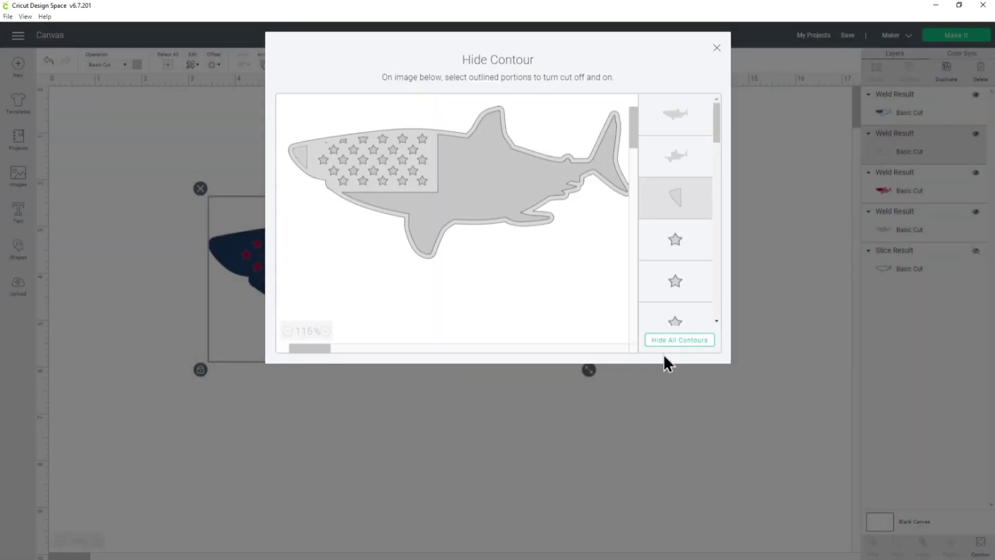
left_click(675, 341)
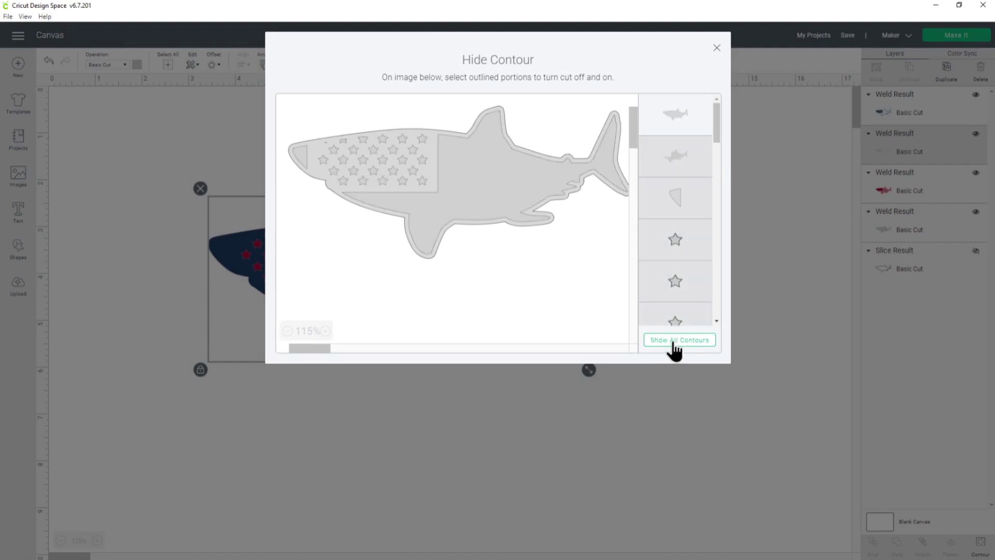
left_click(493, 171)
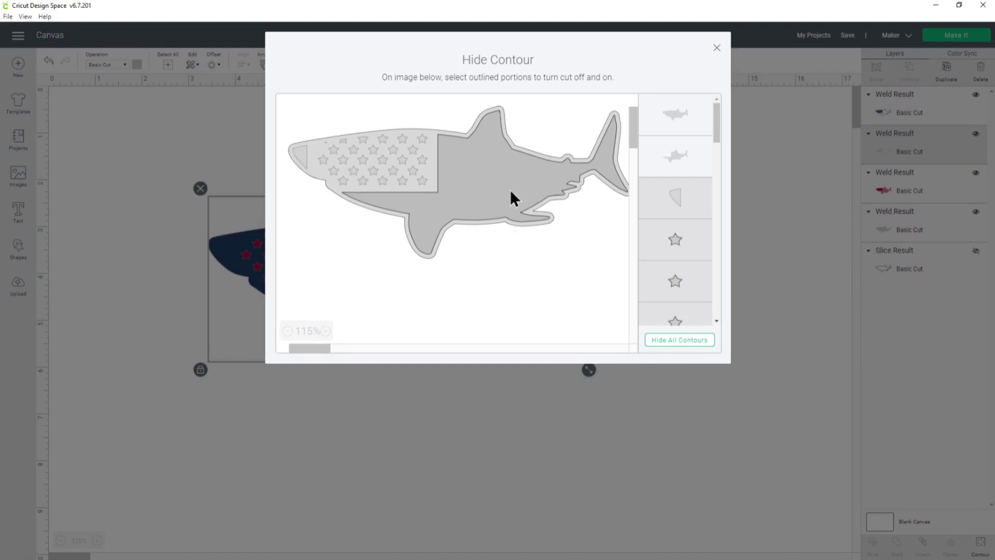
left_click(717, 47)
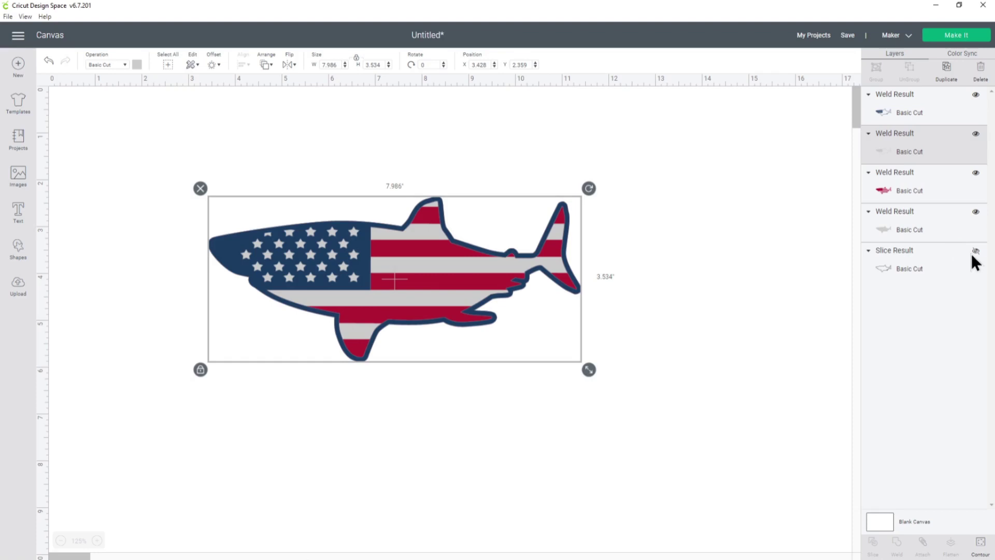
Step: Unhide the black shark outline and centre it on the flag shark
left_click(951, 259)
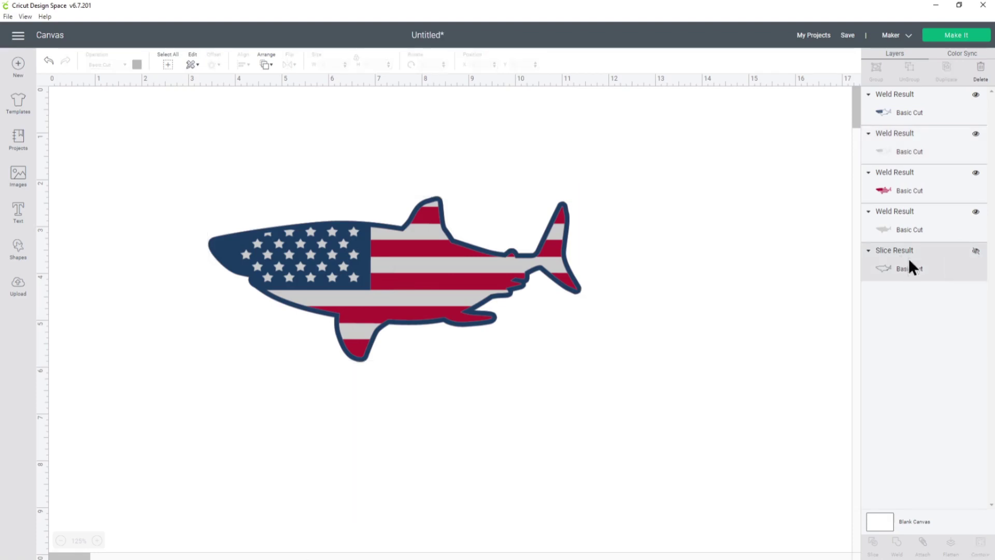
left_click(977, 252)
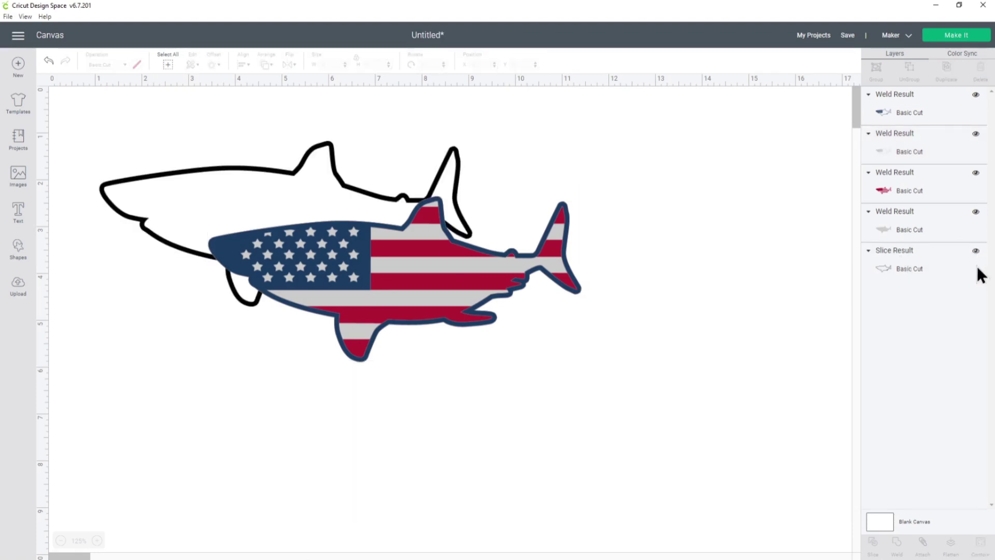
left_click_drag(278, 170, 284, 175)
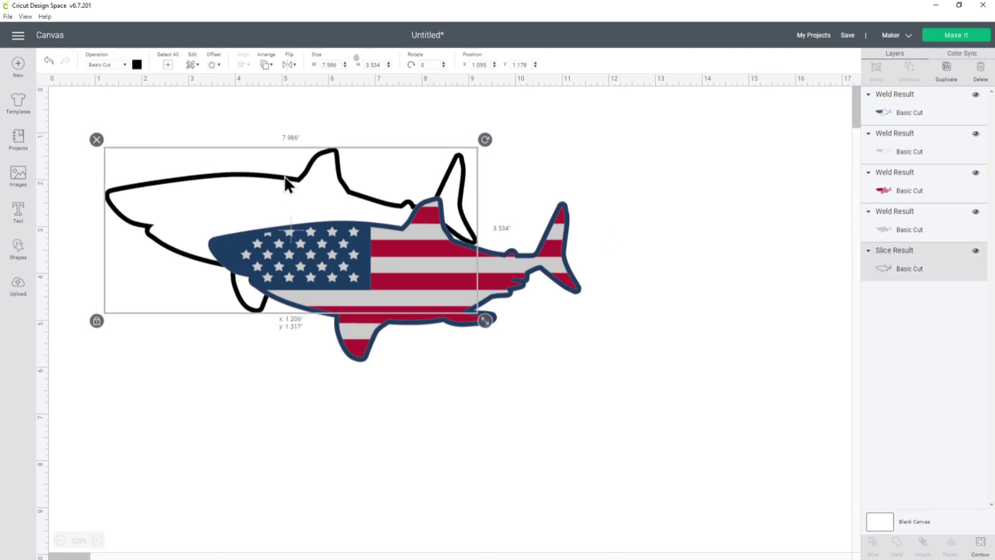
left_click(111, 116)
left_click_drag(84, 115, 660, 420)
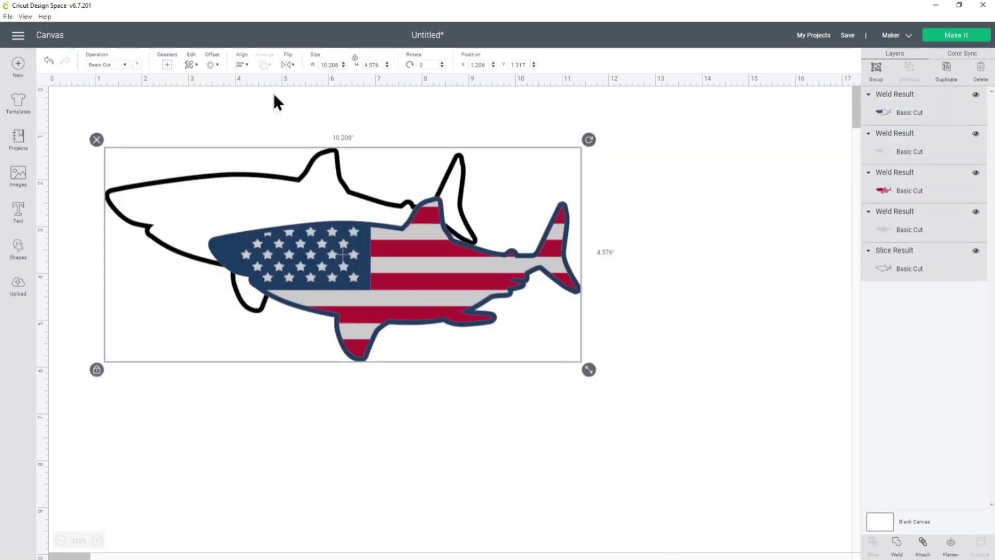
left_click(240, 65)
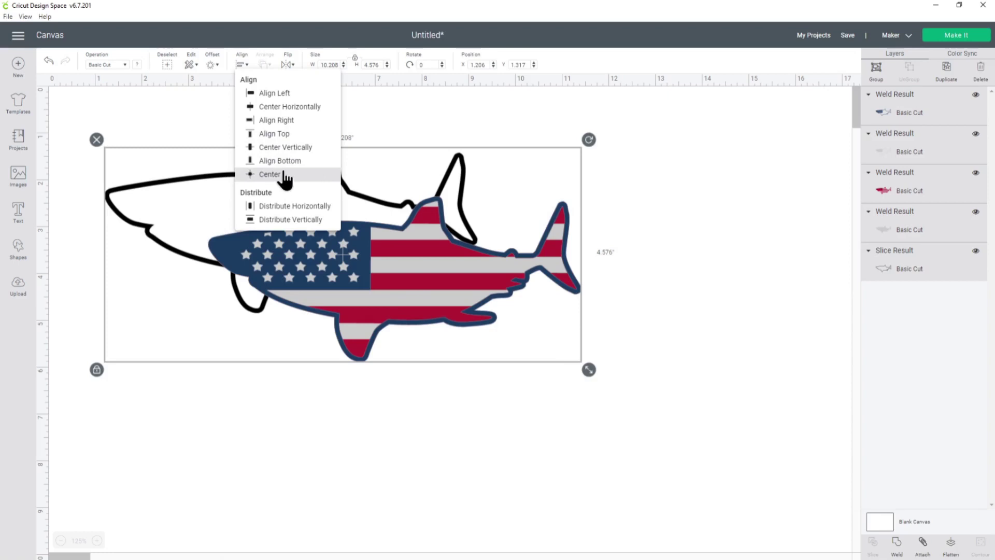
left_click(284, 174)
Step: Send the black outline to the front of the stack
left_click(904, 260)
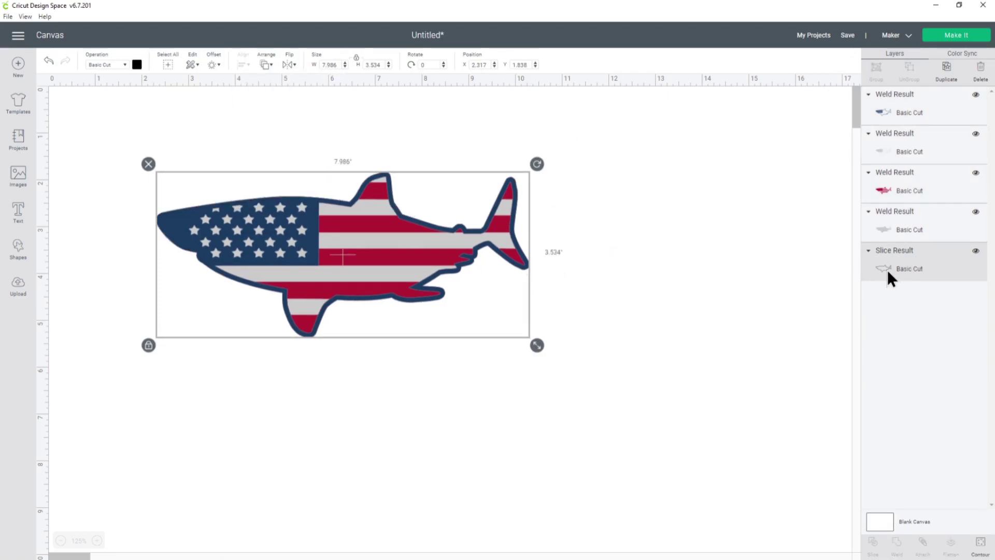
left_click(266, 64)
left_click(280, 120)
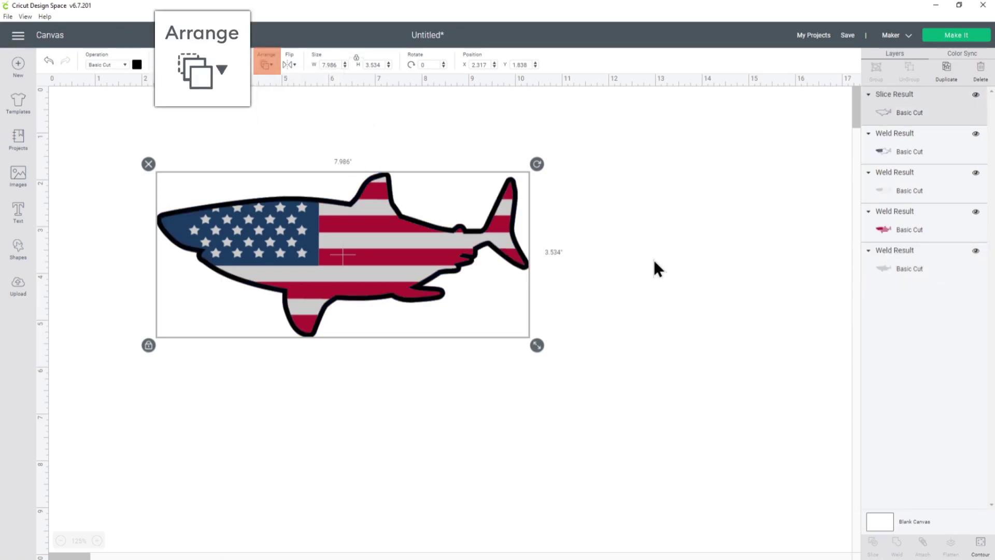
left_click(654, 260)
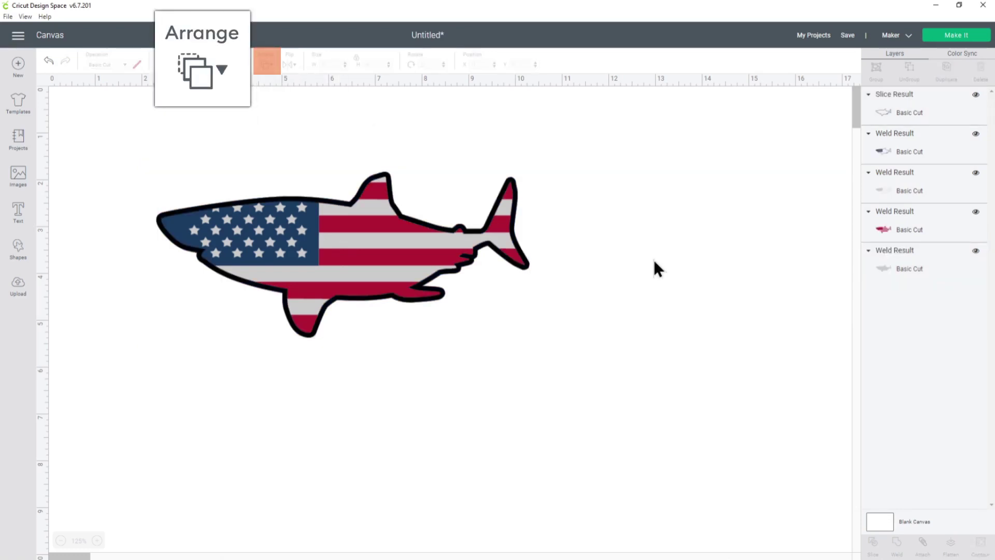
Step: Hide the upper four layers and shift the grey solid shark up-left
left_click(925, 119)
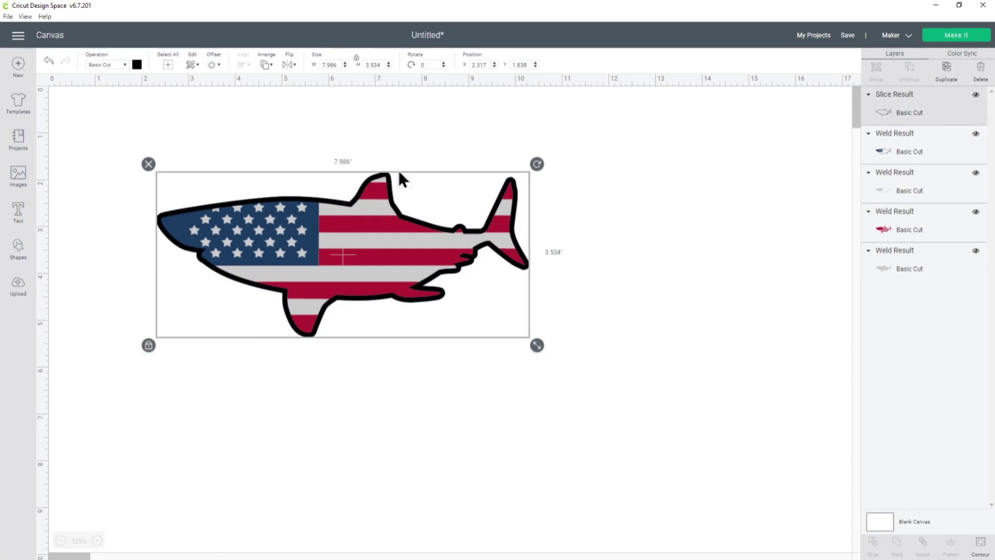
left_click(608, 244)
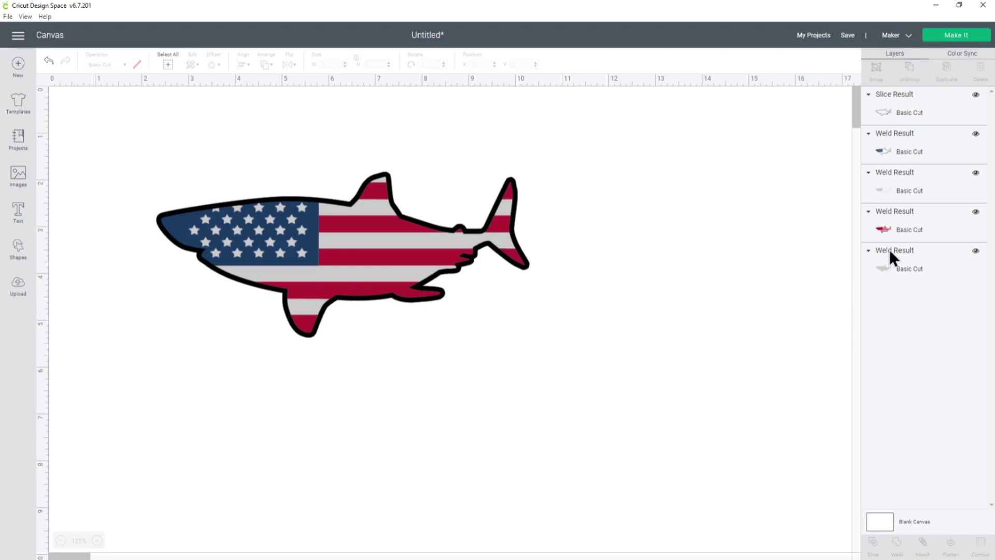
left_click(901, 265)
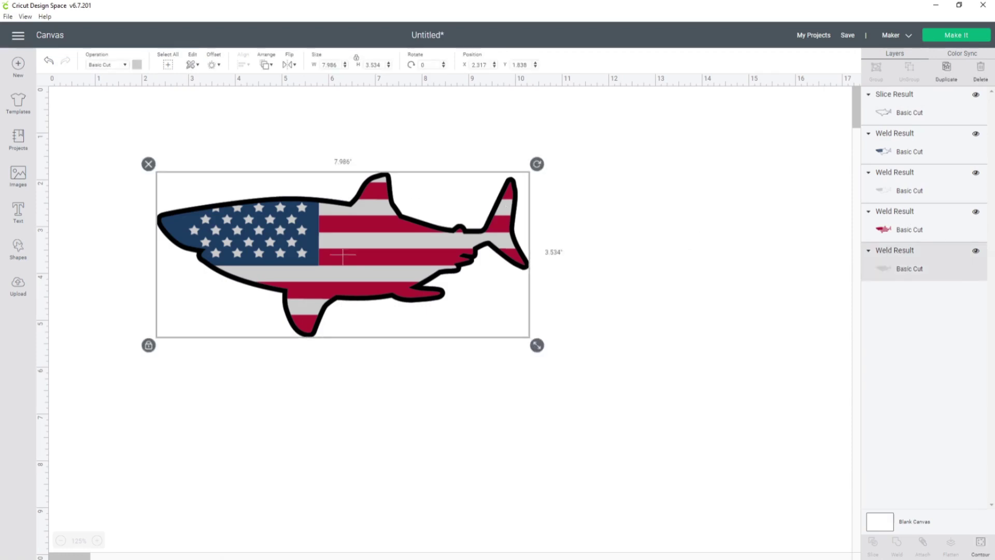
left_click(976, 94)
left_click(976, 133)
left_click(976, 172)
left_click(976, 211)
left_click_drag(255, 173, 238, 172)
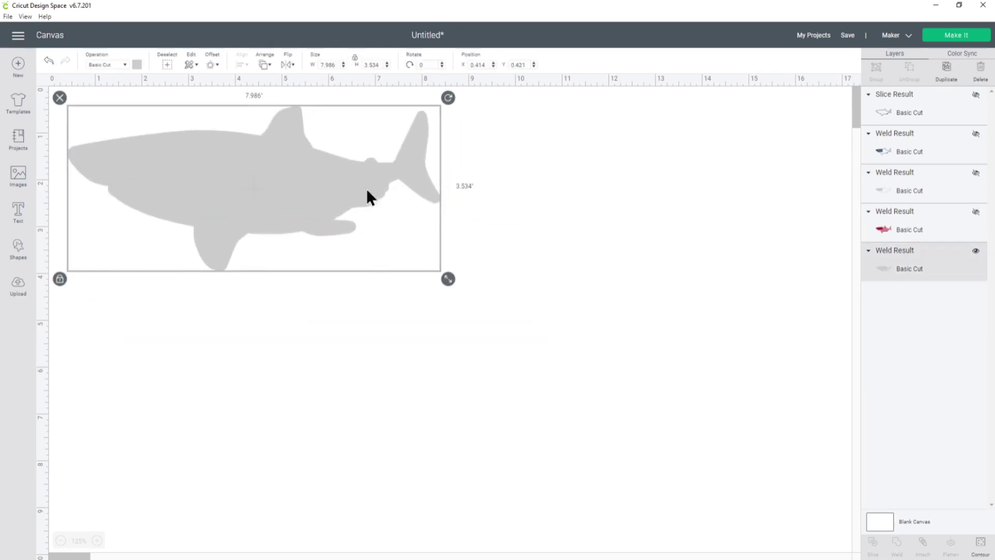
Step: Show and move the red striped shark right and the grey outline down-left
left_click(976, 212)
left_click_drag(365, 187, 579, 193)
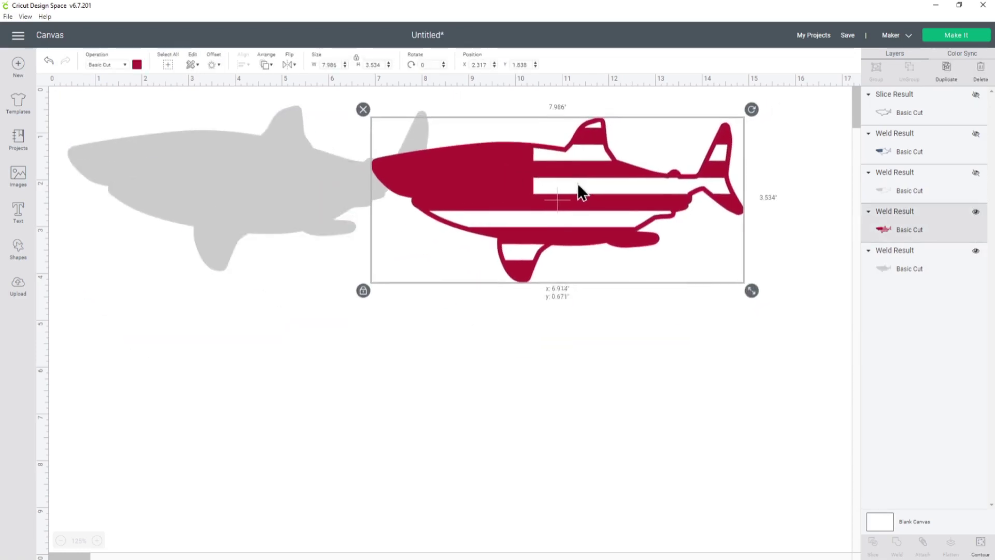
left_click(964, 187)
left_click(976, 172)
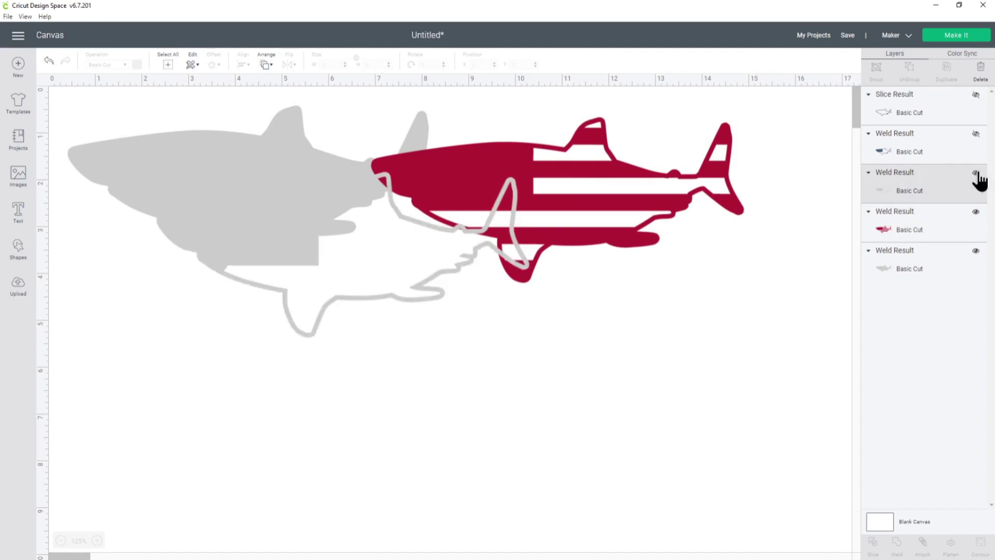
left_click_drag(389, 271, 318, 381)
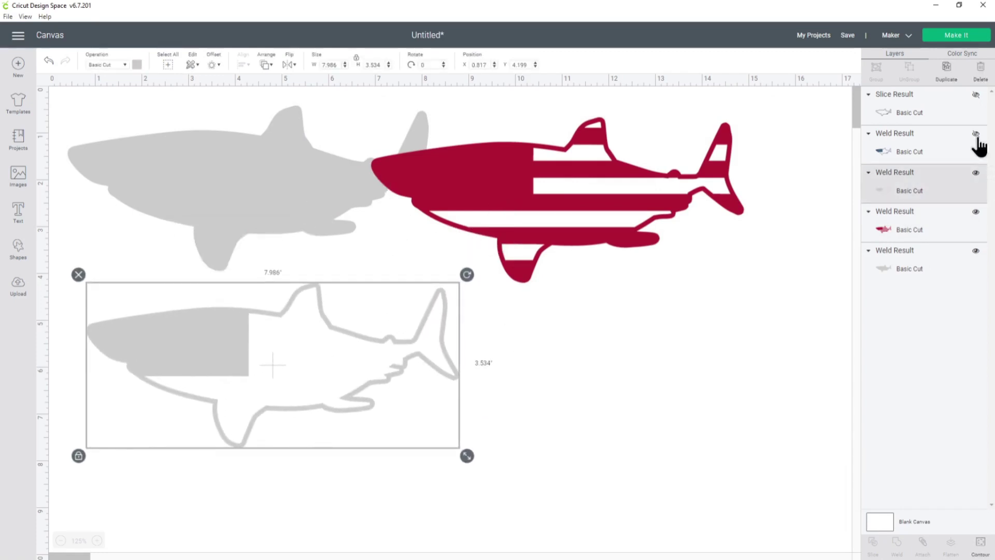
Step: Show and move the navy star shark lower right and the black outline to the bottom
left_click(976, 134)
left_click_drag(438, 228, 729, 331)
left_click(976, 96)
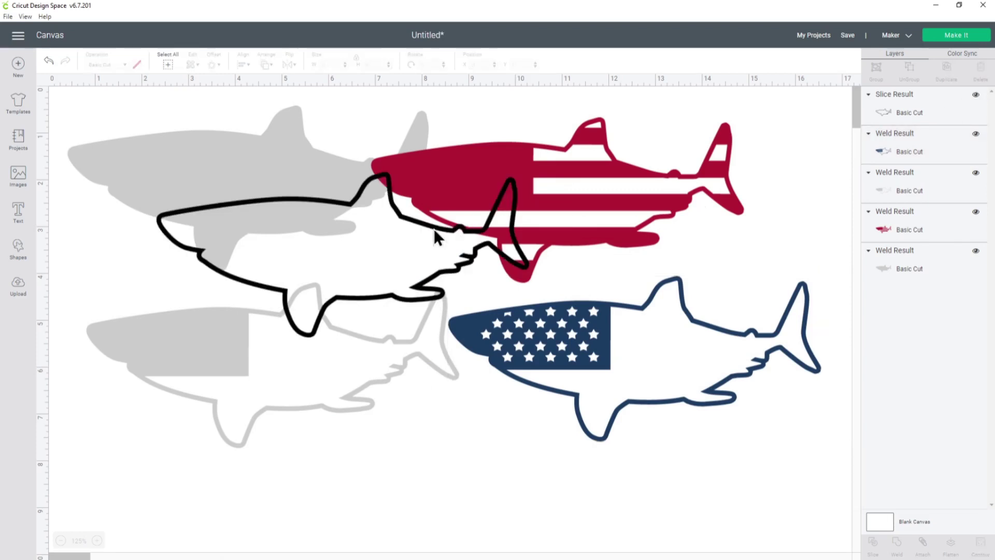
left_click_drag(434, 229, 537, 456)
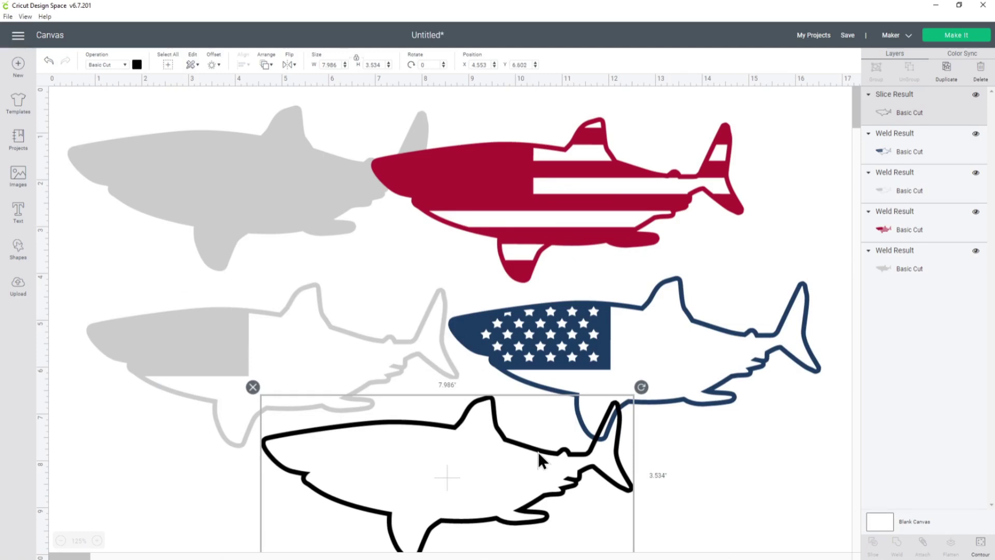
scroll(544, 415, "down", 3)
mouse_move(527, 379)
left_mouse_down()
mouse_move(545, 410)
mouse_move(540, 403)
left_mouse_up()
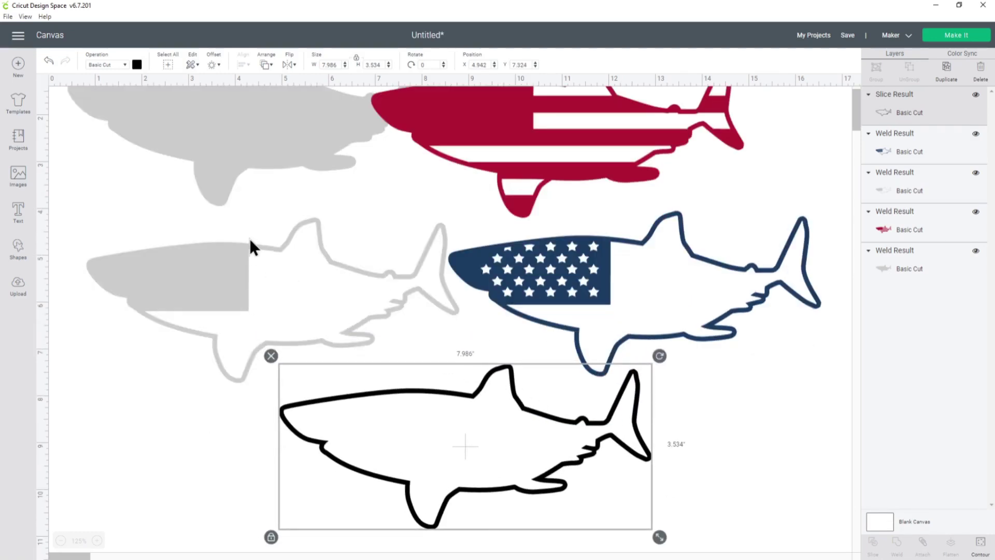
left_click(222, 270)
left_click(551, 275)
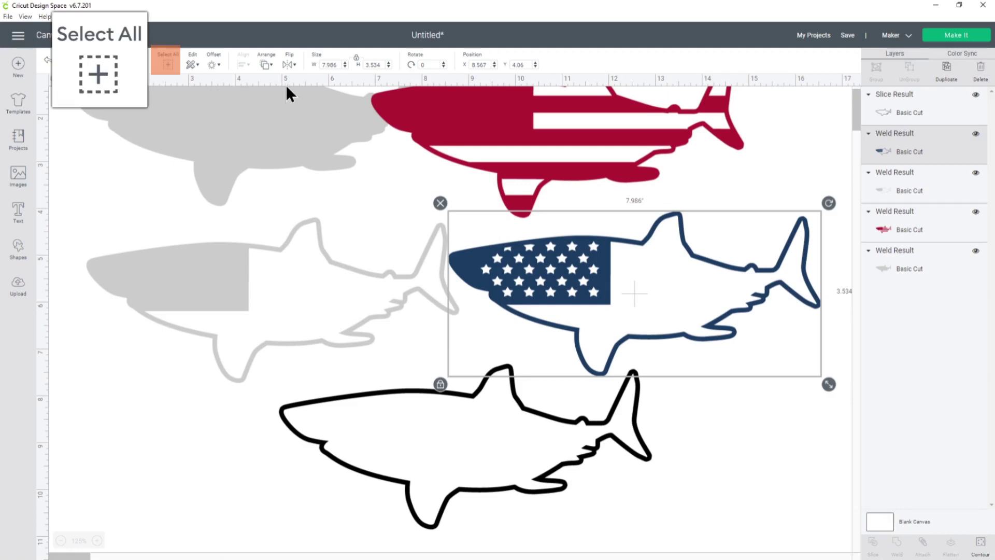
Step: Center-align all five shark layers on top of each other, then deselect
left_click(179, 70)
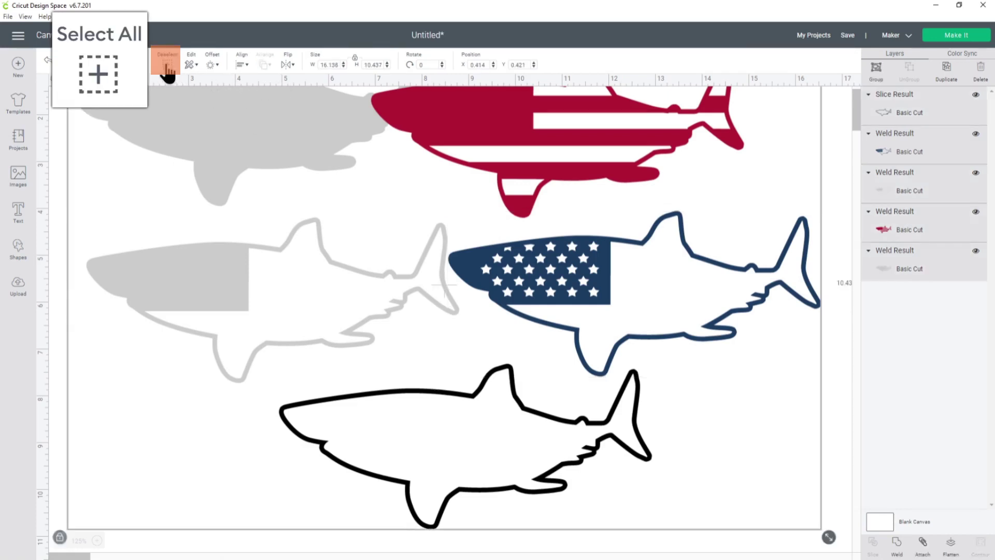
left_click(242, 67)
left_click(265, 174)
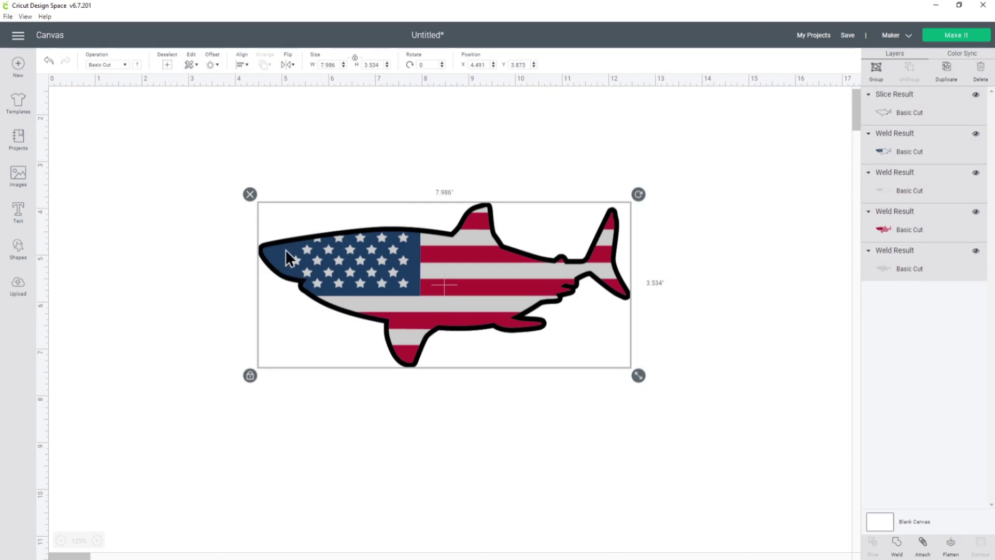
left_click(228, 246)
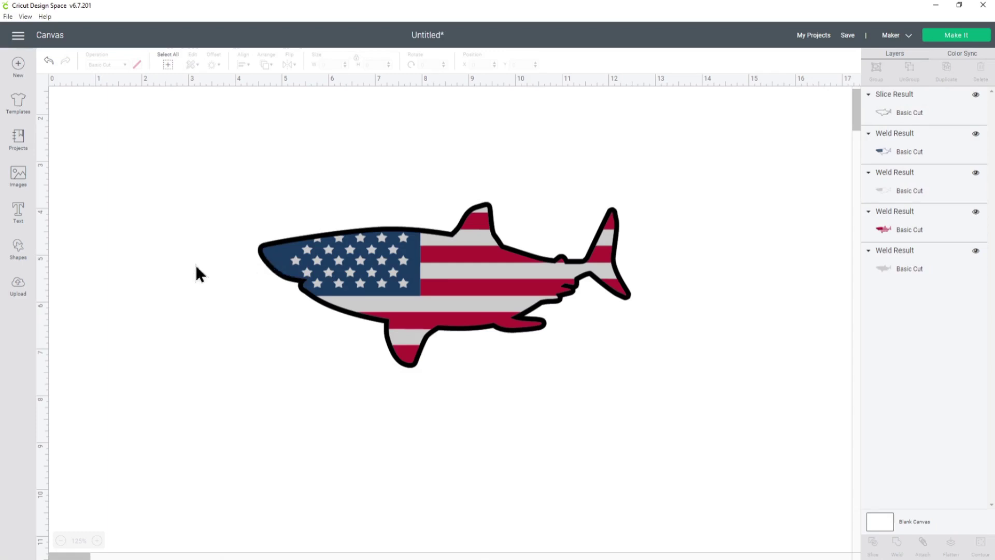
Step: Add a star shape, shrink it and place it on the shark's flag
left_click(18, 250)
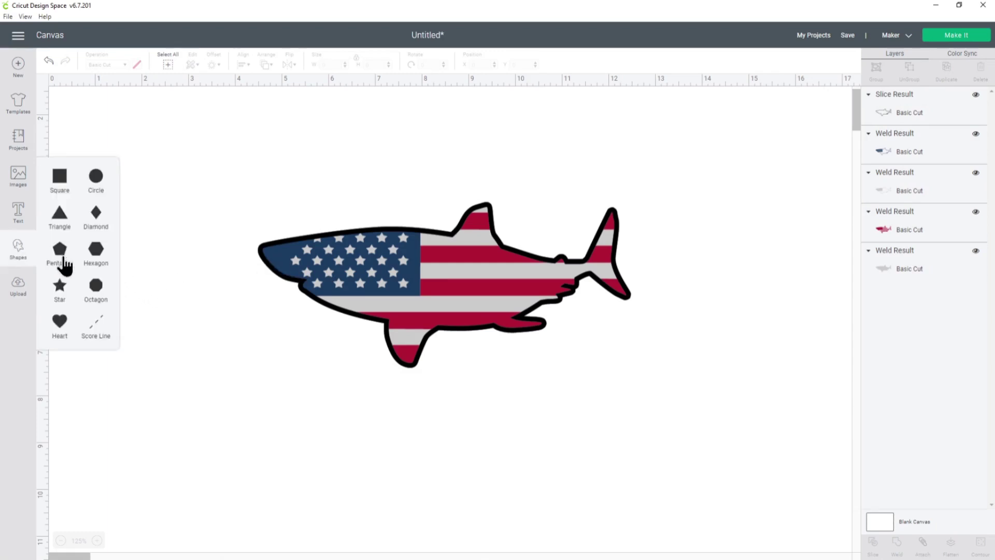
left_click(67, 293)
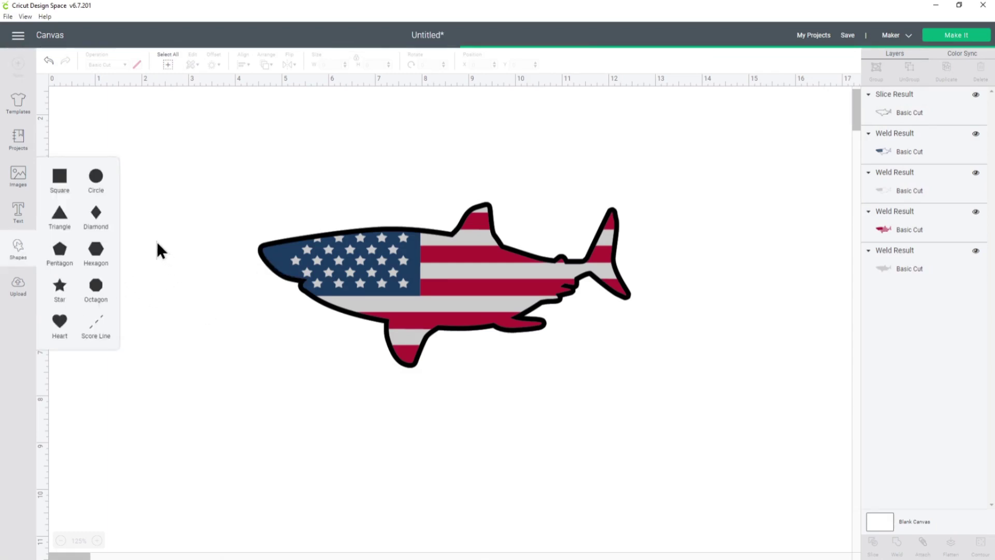
left_click_drag(168, 223, 231, 240)
left_click_drag(289, 280, 182, 176)
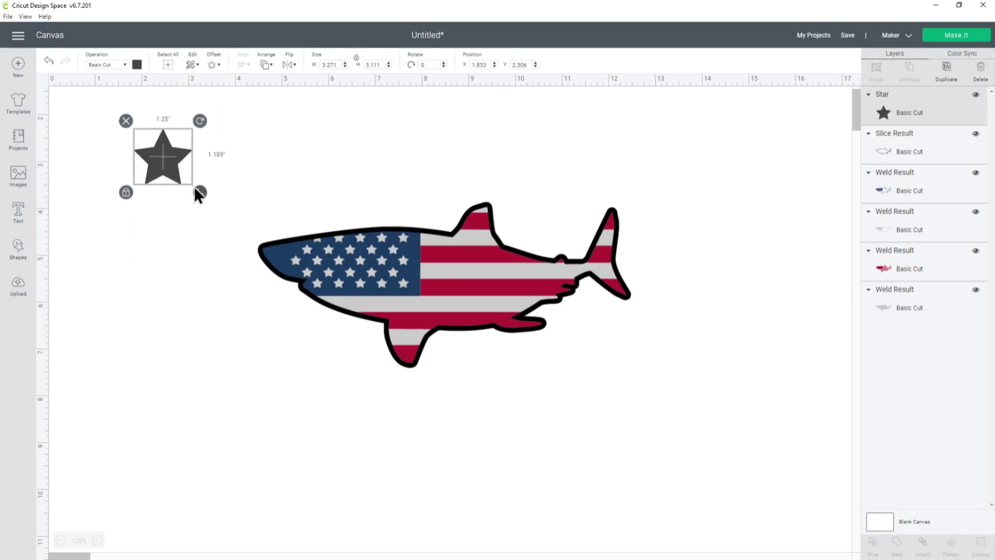
left_click(97, 541)
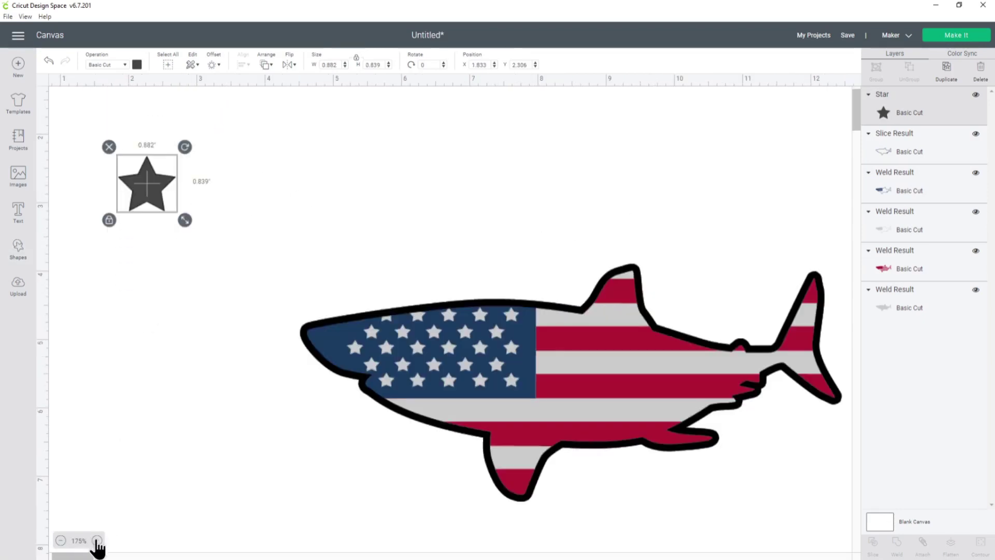
left_click(97, 541)
left_click_drag(205, 179, 414, 355)
mouse_move(450, 397)
left_mouse_down()
mouse_move(388, 336)
mouse_move(477, 423)
mouse_move(524, 452)
left_mouse_up()
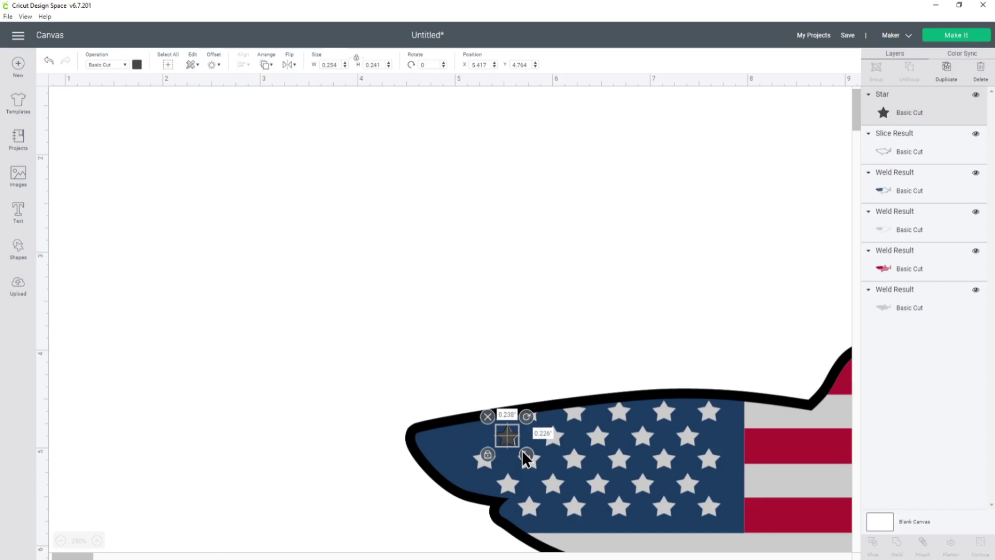
Step: Colour the star gold and nudge it left into the navy nose
left_click(137, 65)
left_click(214, 152)
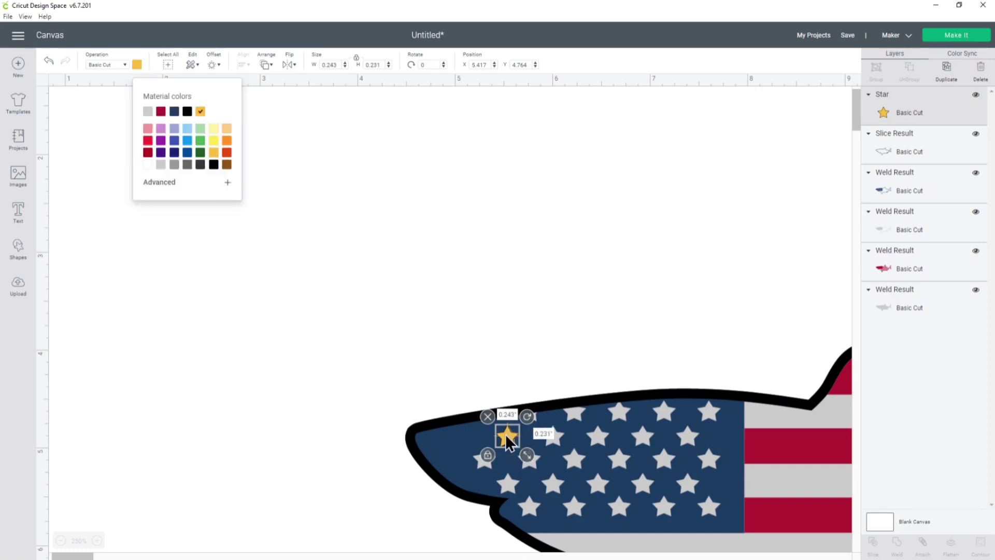
left_click_drag(507, 440, 459, 438)
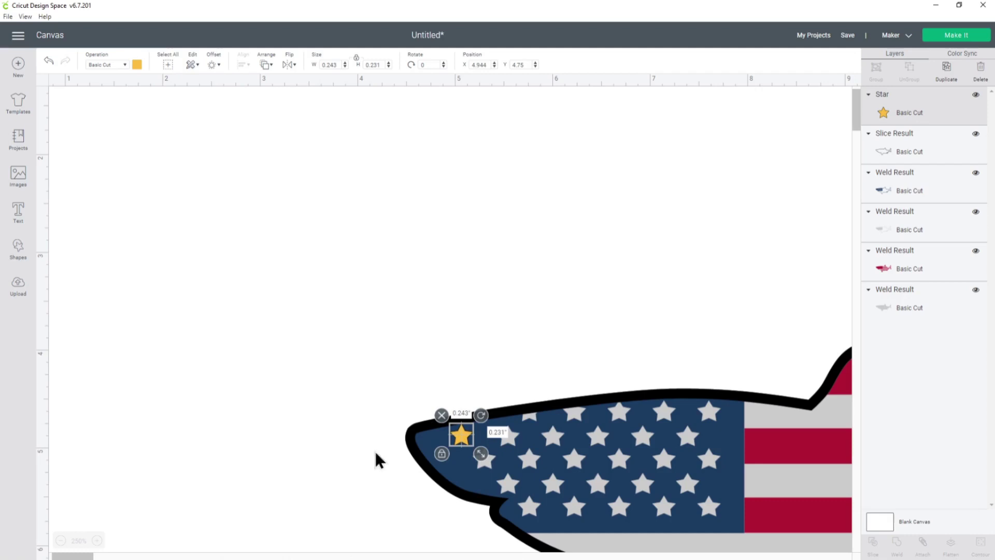
left_click(328, 387)
scroll(342, 373, "down", 3)
left_click_drag(460, 300, 455, 297)
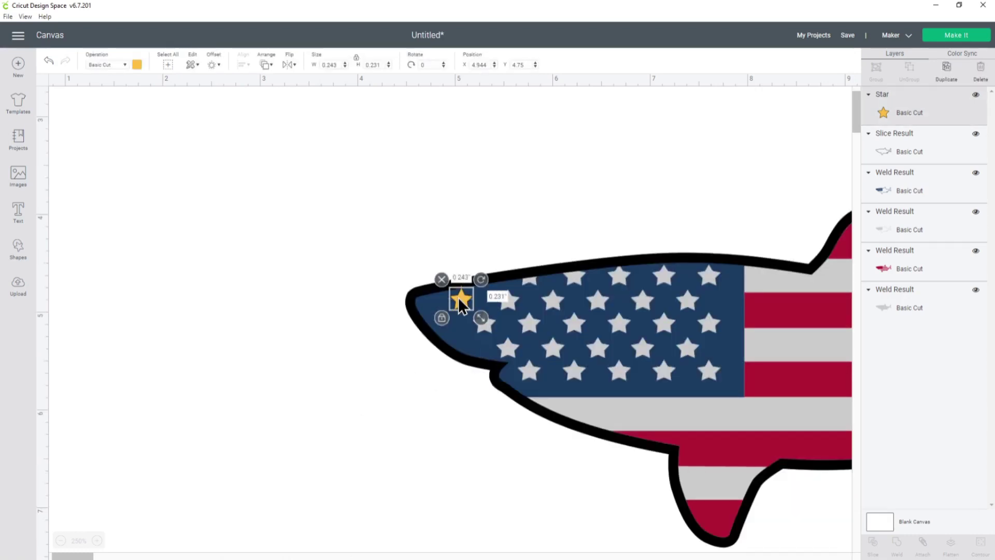
Step: Duplicate the gold star twice, placing the copies lower in the nose
right_click(455, 297)
left_click(485, 258)
mouse_move(481, 322)
left_mouse_down()
mouse_move(444, 339)
mouse_move(469, 354)
left_mouse_up()
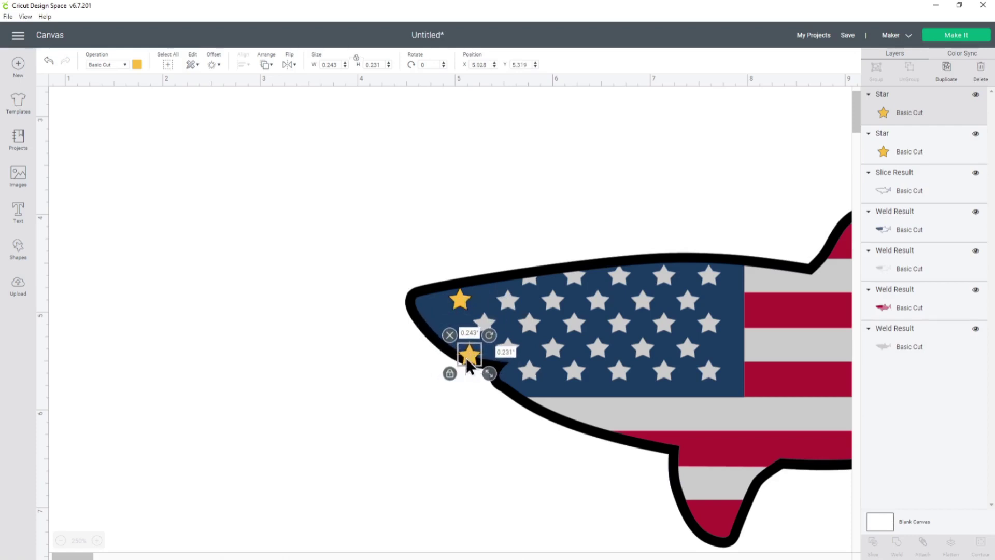
right_click(470, 353)
left_click(498, 310)
mouse_move(484, 368)
left_mouse_down()
mouse_move(491, 380)
mouse_move(436, 324)
left_mouse_up()
Step: Check the leftmost and lowest gold stars, then select the shark outline
left_click(321, 345)
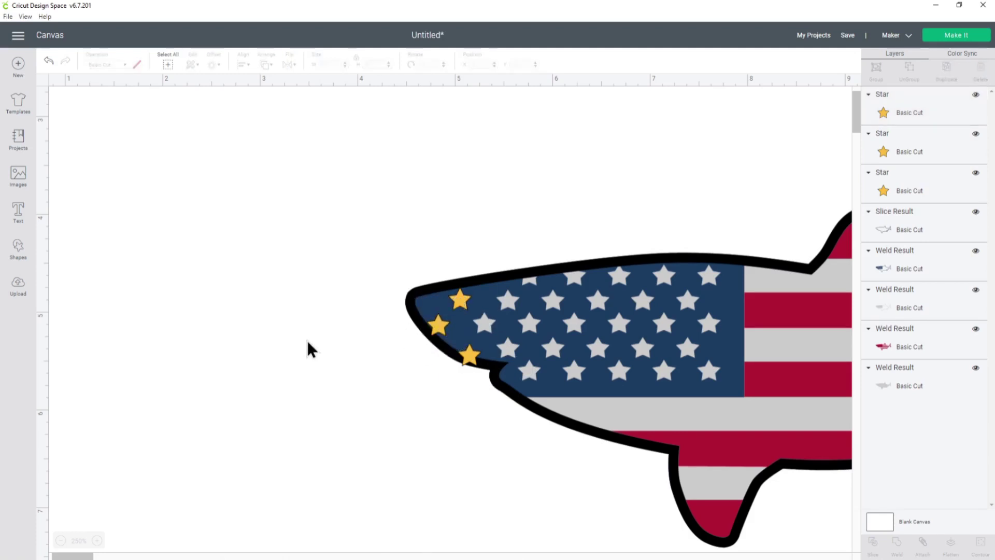
left_click(437, 328)
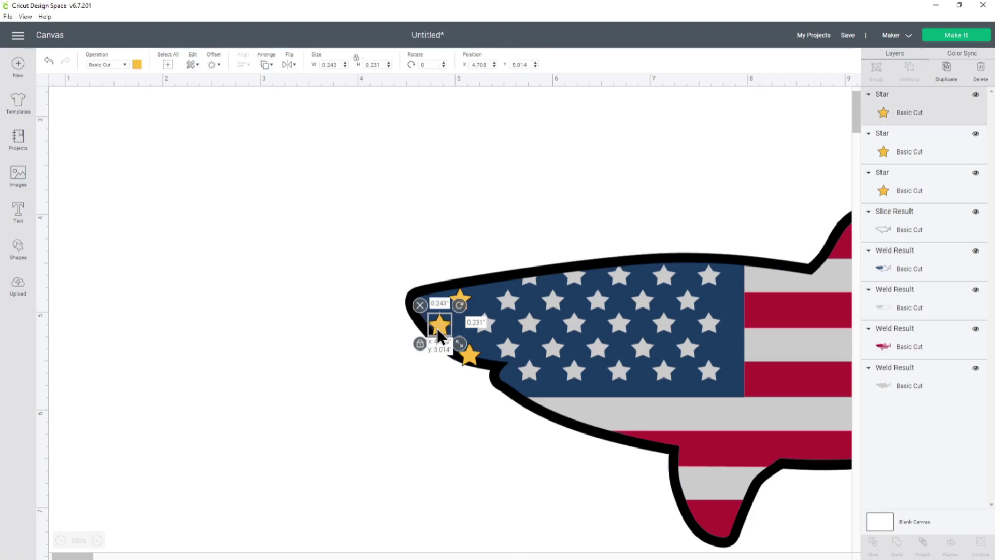
left_click(383, 341)
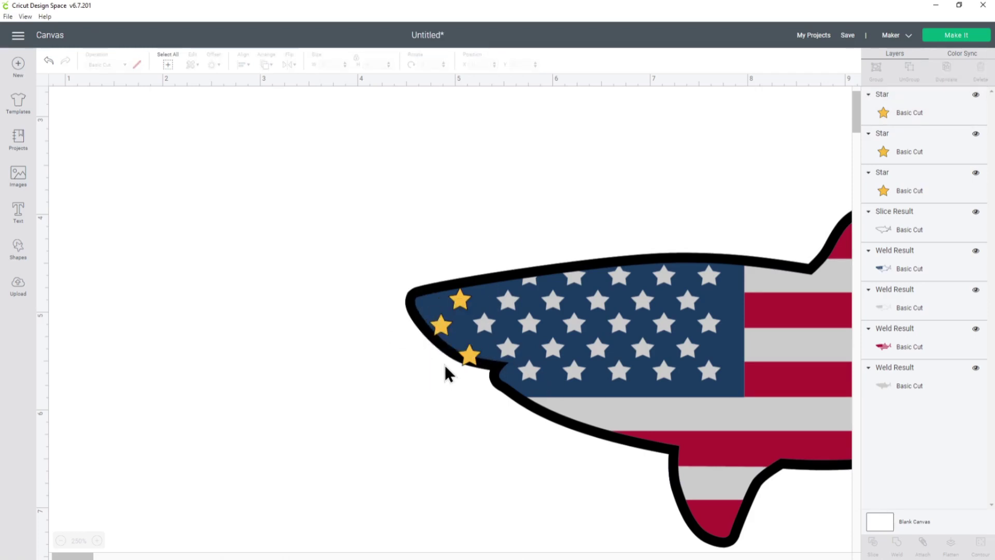
left_click(471, 353)
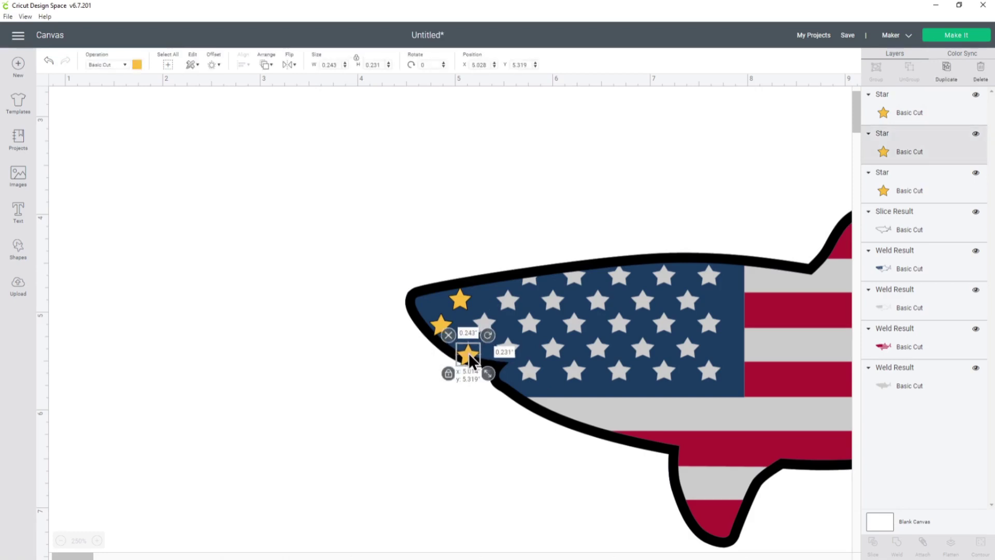
left_click(399, 375)
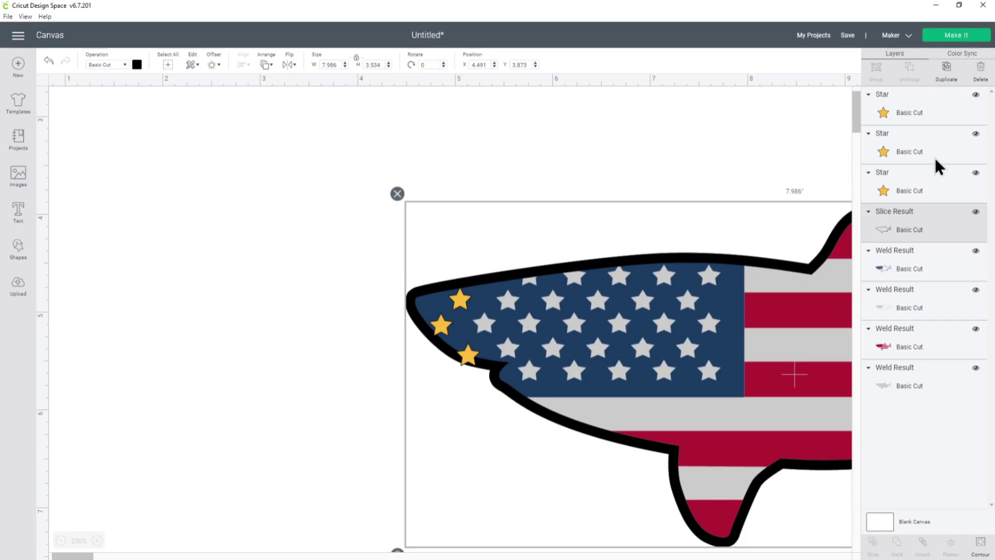
Step: Weld the three gold stars and slice them out of the navy shark layer
left_click(926, 105)
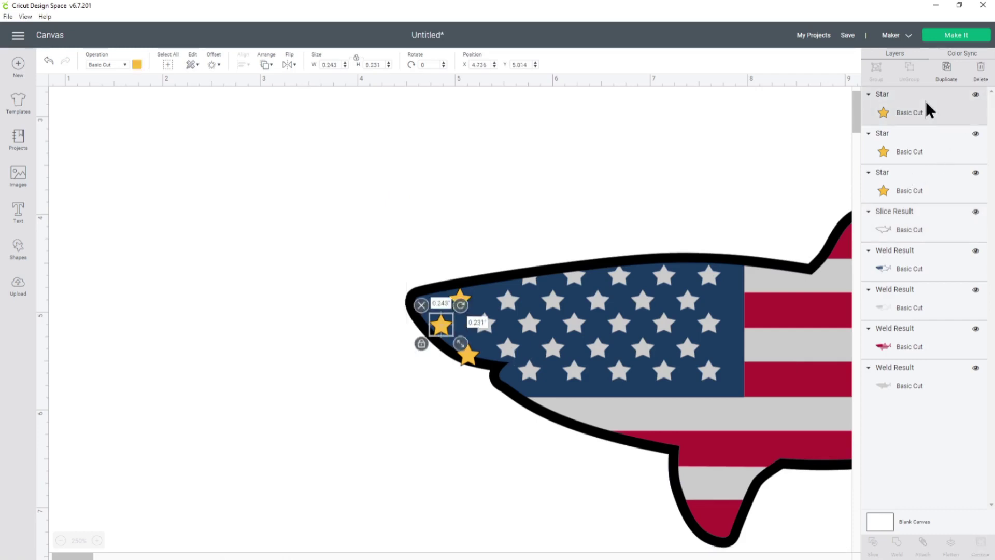
left_click(923, 147, "shift")
left_click(922, 192, "shift")
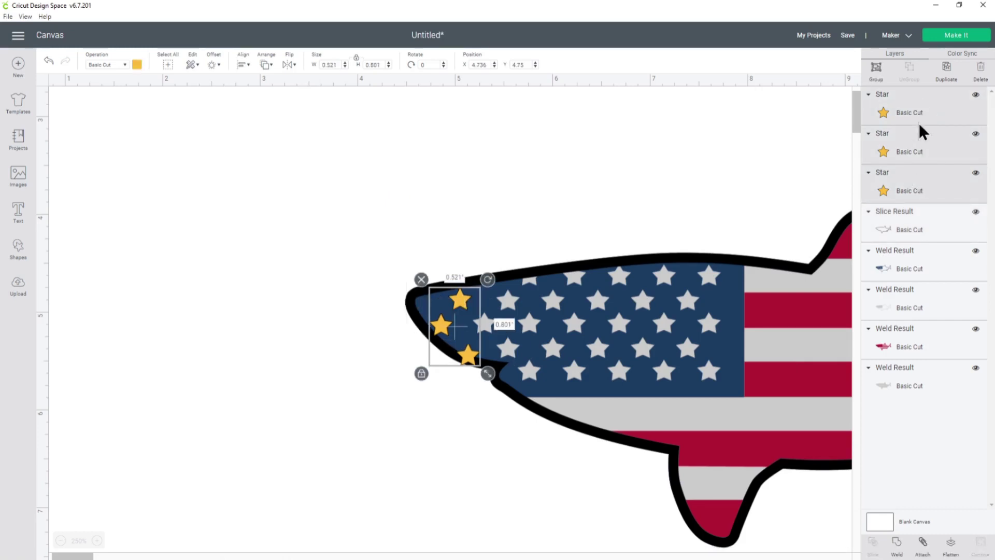
left_click(896, 542)
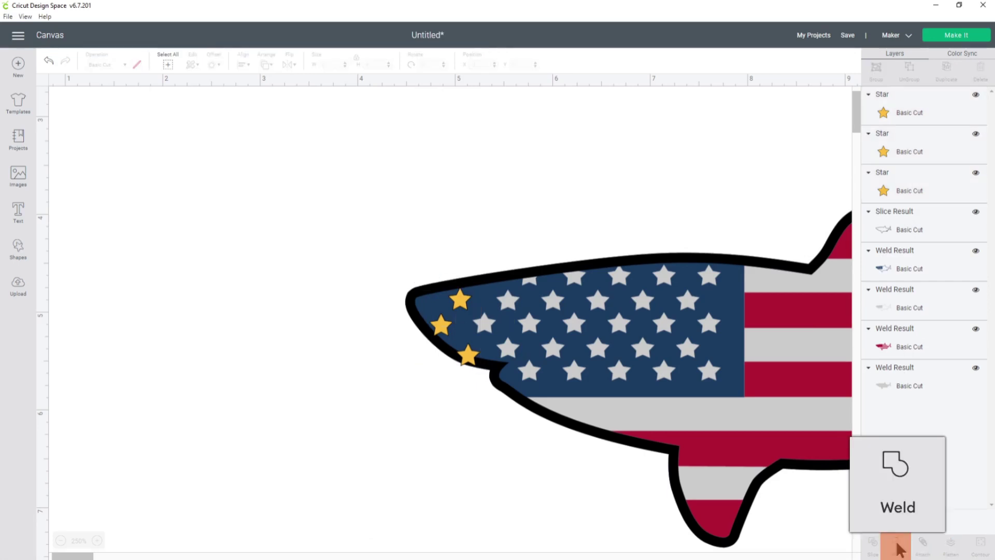
left_click(907, 111)
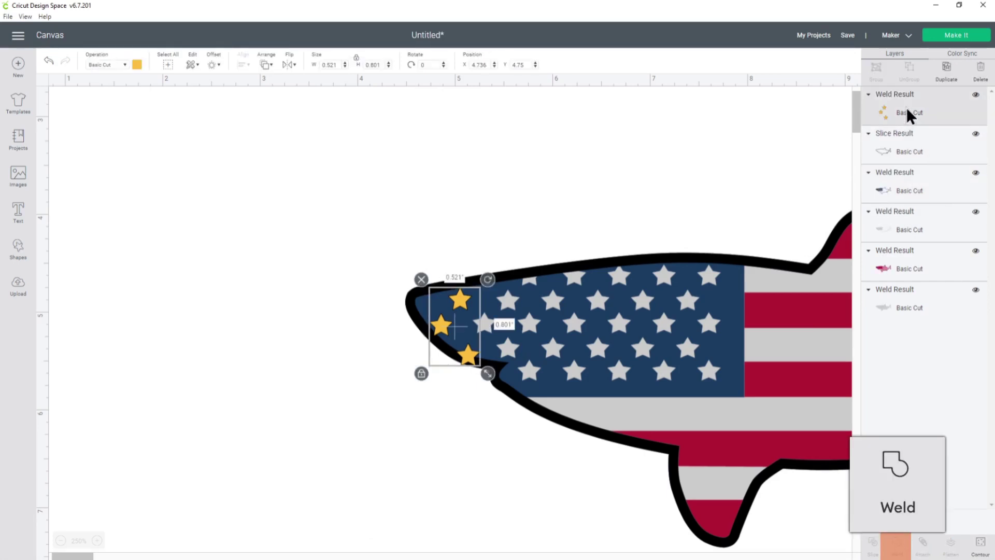
left_click(912, 184)
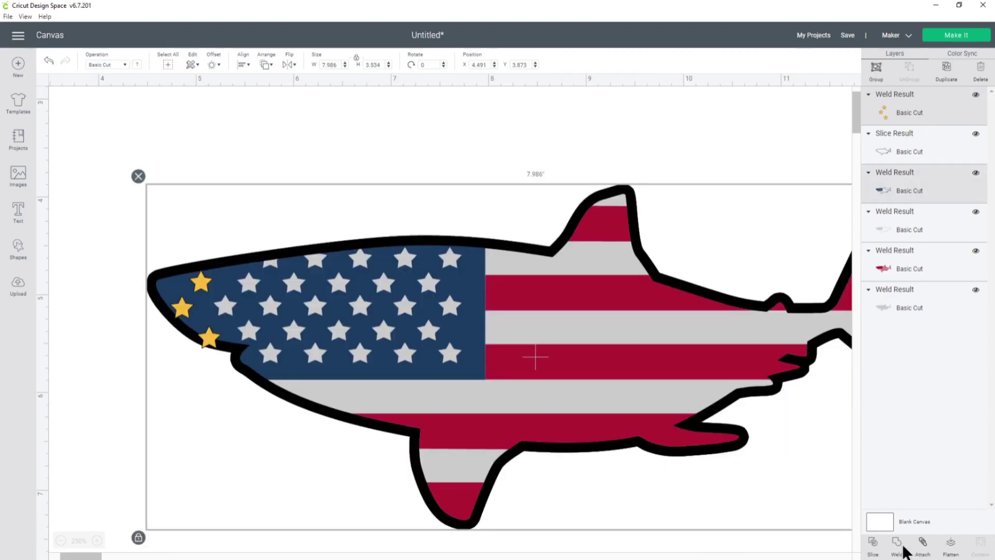
left_click(873, 543)
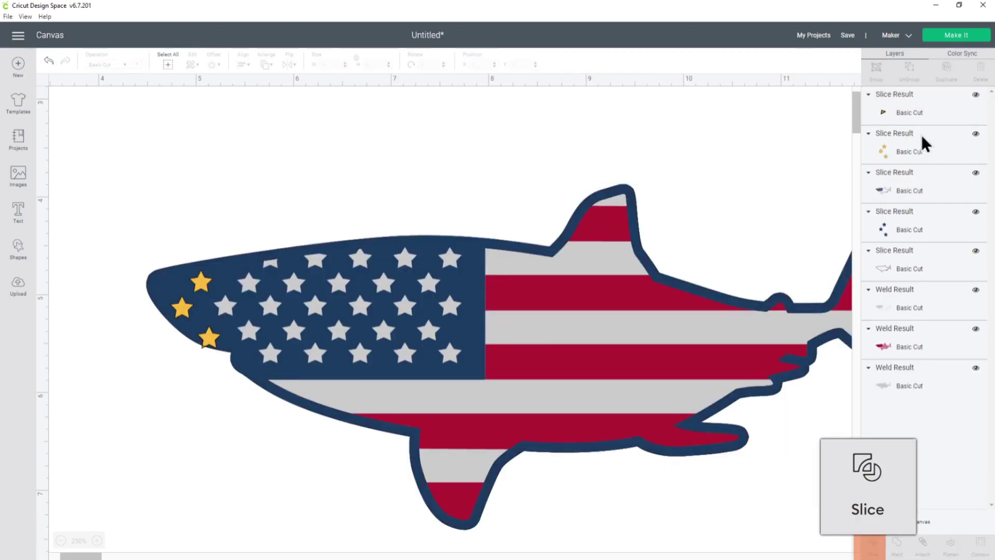
Step: Delete the leftover star pieces and move the black outline layer back on top
left_click(921, 109)
key("Delete")
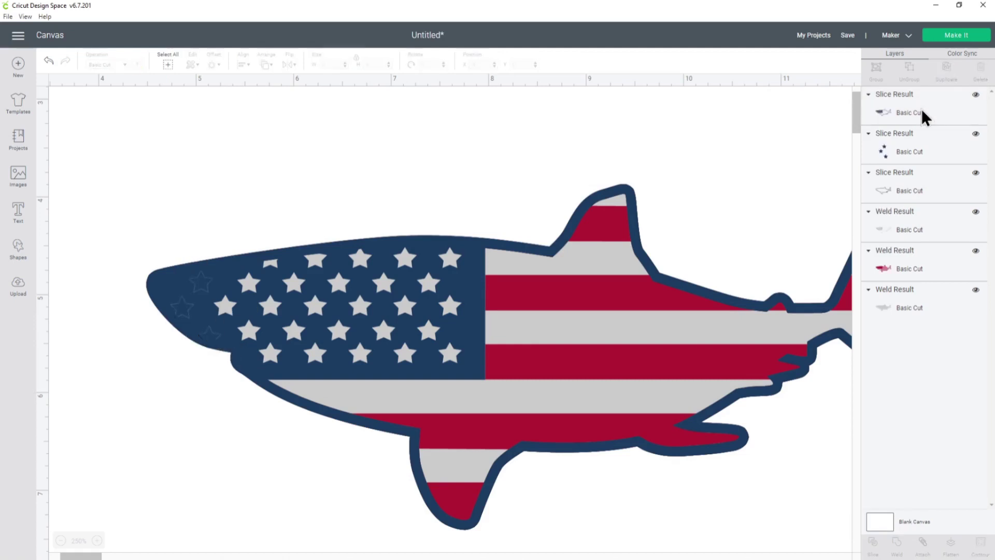
left_click(878, 145)
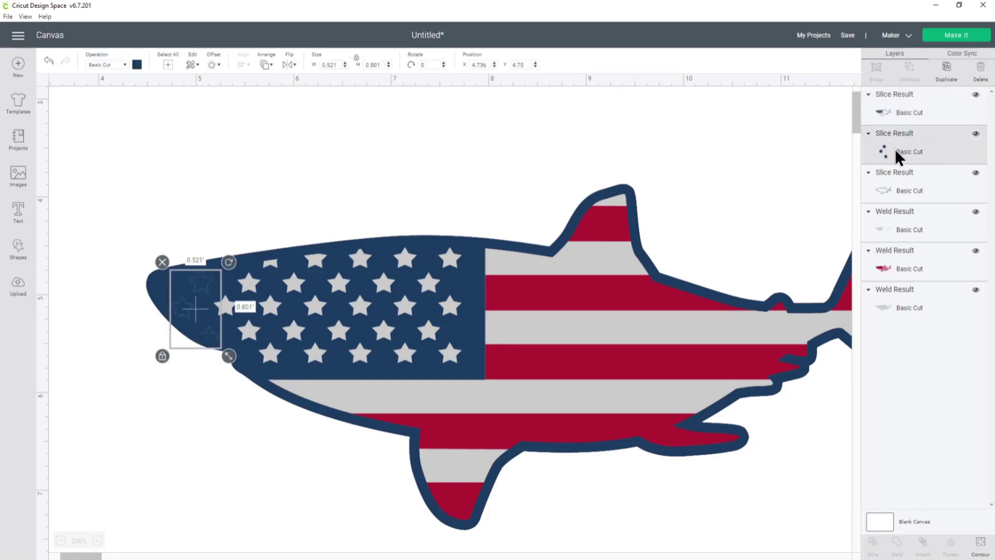
key("Delete")
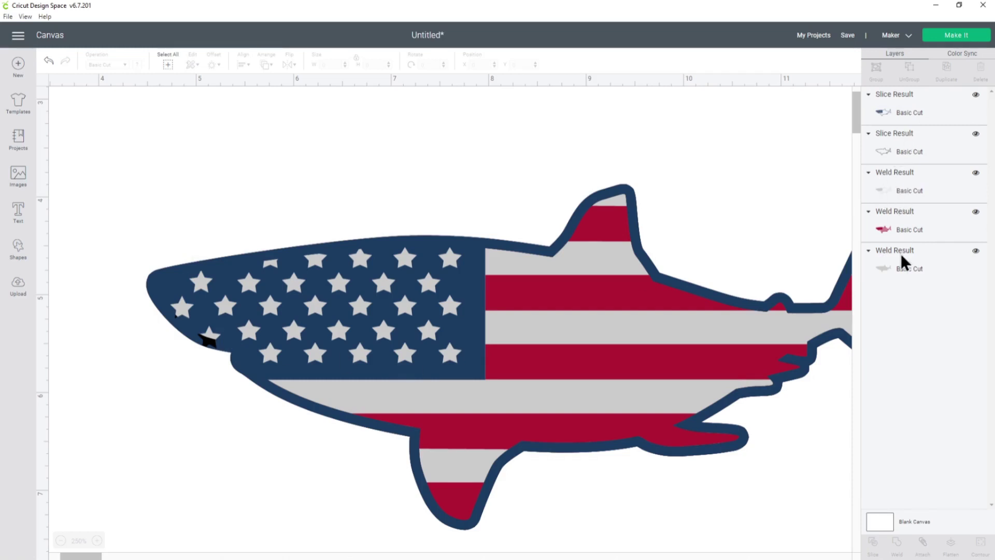
left_click_drag(965, 136, 938, 103)
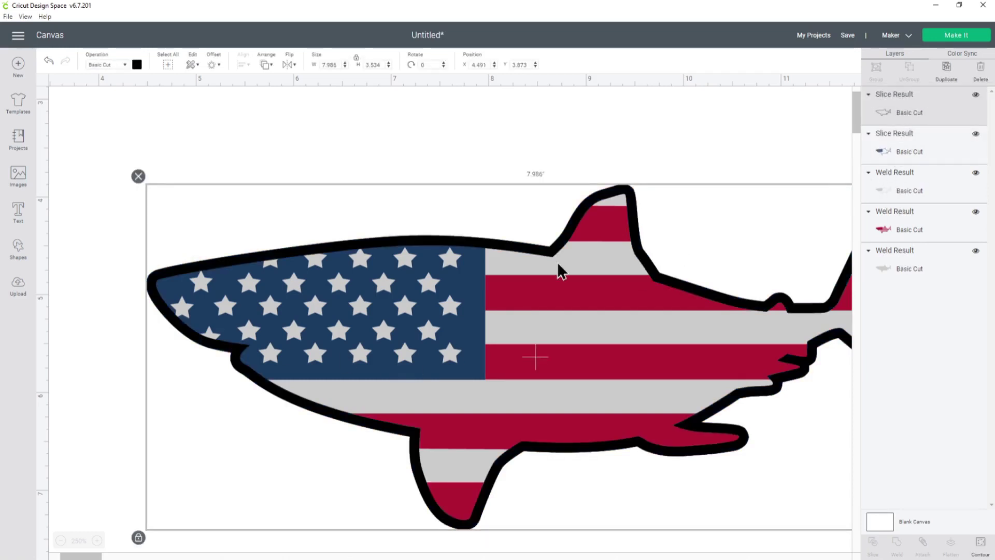
left_click(291, 101)
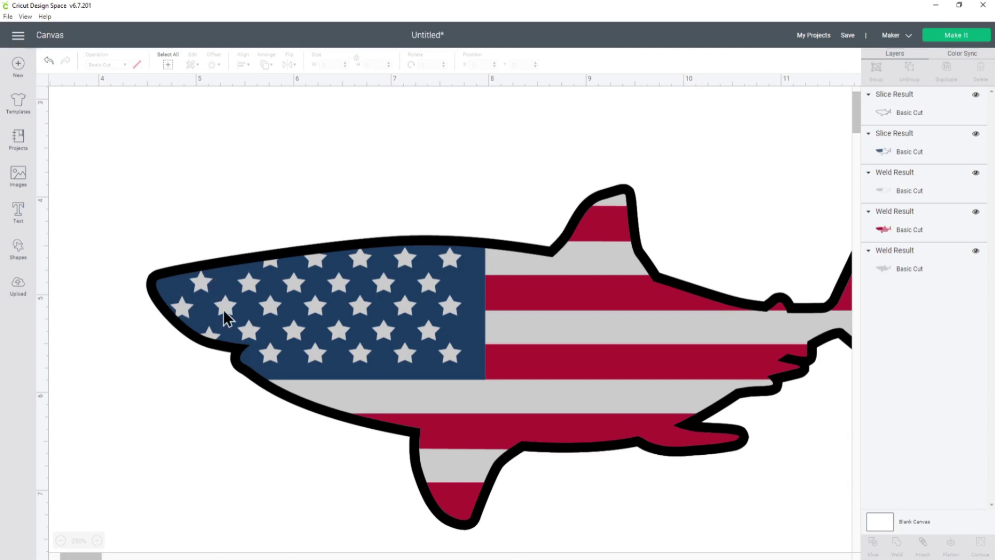
Step: Group all shark layers and resize the group to 7.5 inches wide
left_click(60, 540)
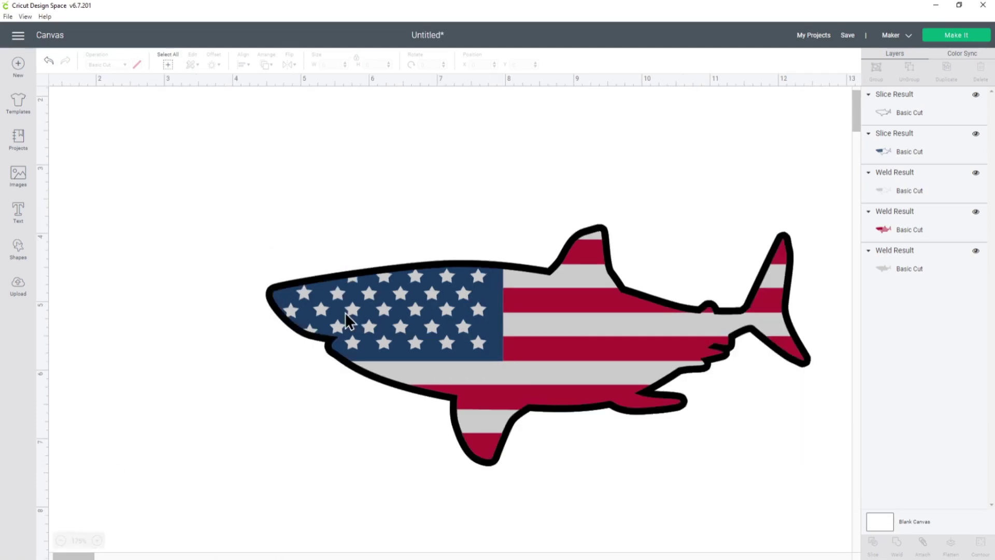
left_click(167, 64)
left_click(877, 72)
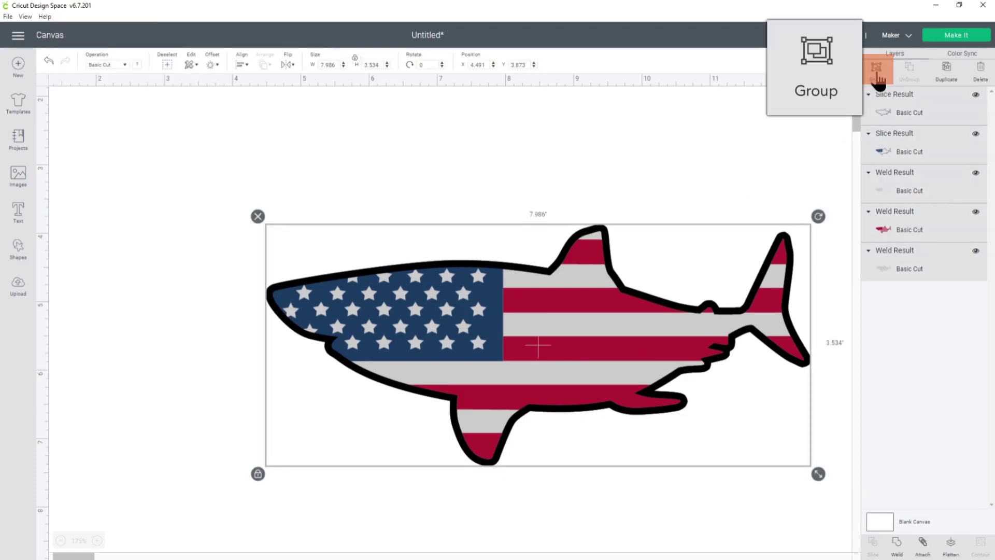
left_click_drag(818, 474, 802, 469)
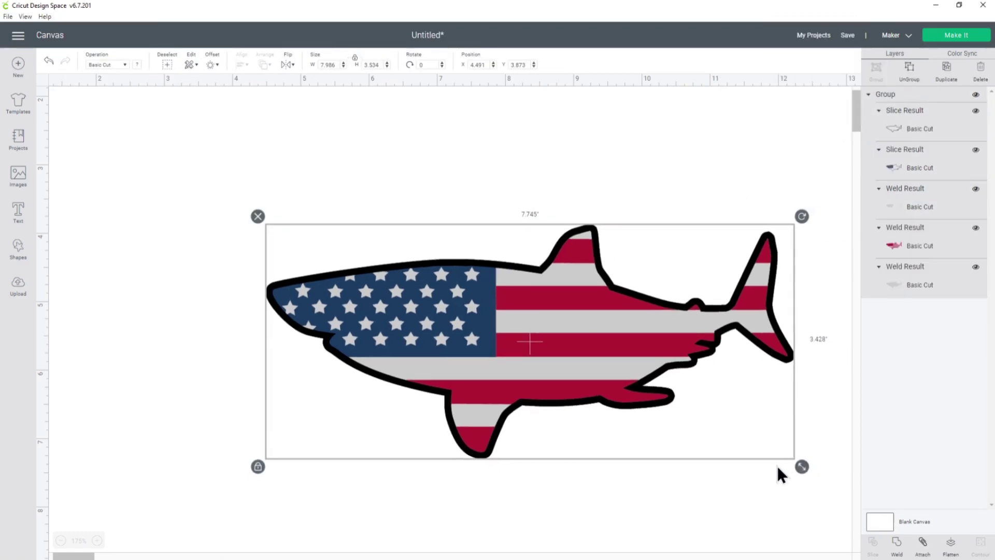
mouse_move(514, 353)
left_mouse_down()
mouse_move(467, 347)
mouse_move(366, 282)
left_mouse_up()
mouse_move(652, 396)
left_mouse_down()
mouse_move(604, 374)
mouse_move(662, 400)
left_mouse_up()
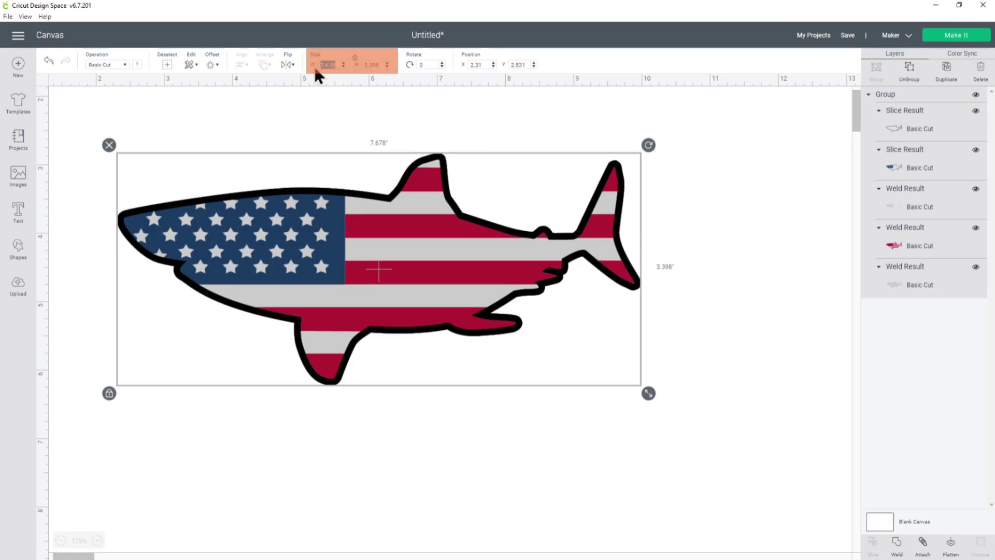
type("7.5")
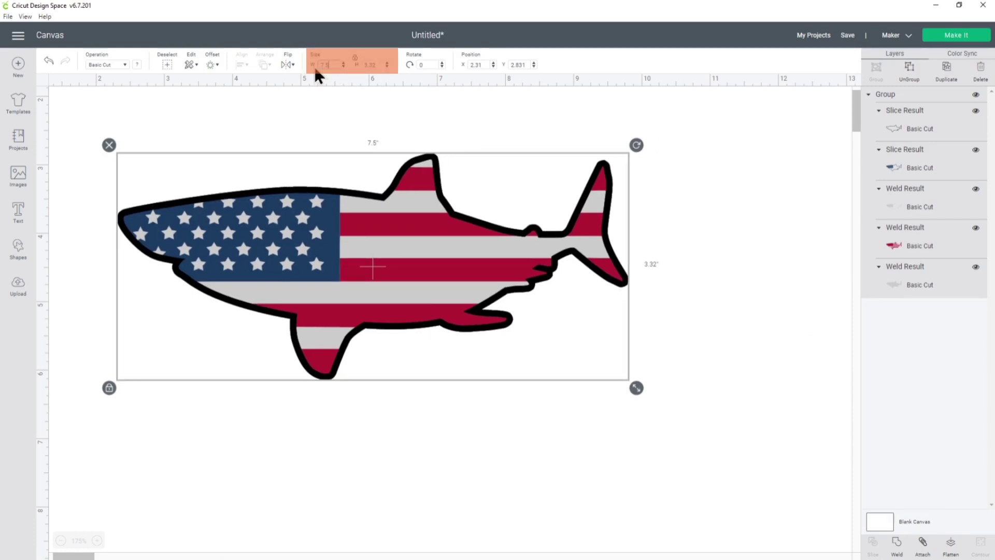
left_click(708, 216)
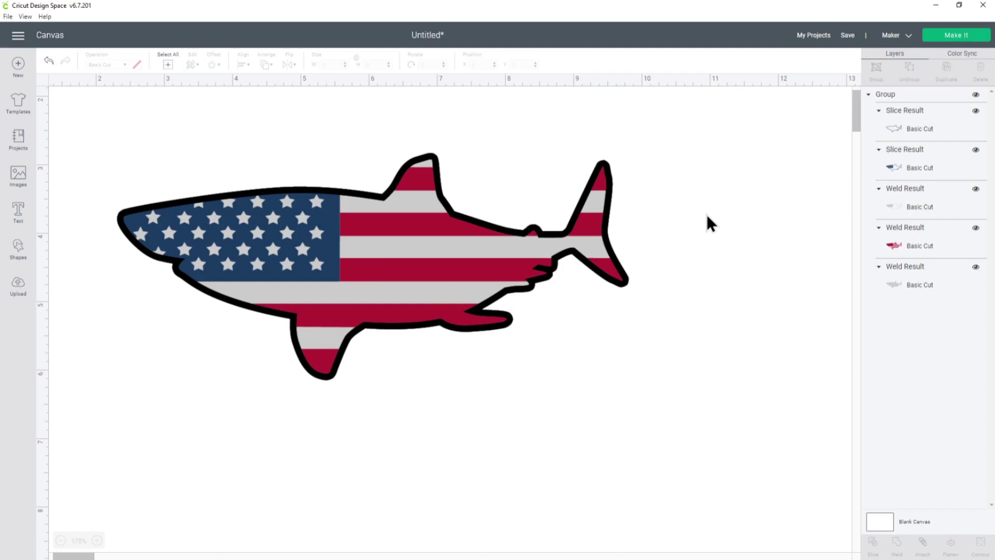
Step: Flatten the grouped shark into one printable image, then undo the nudge
left_click(372, 269)
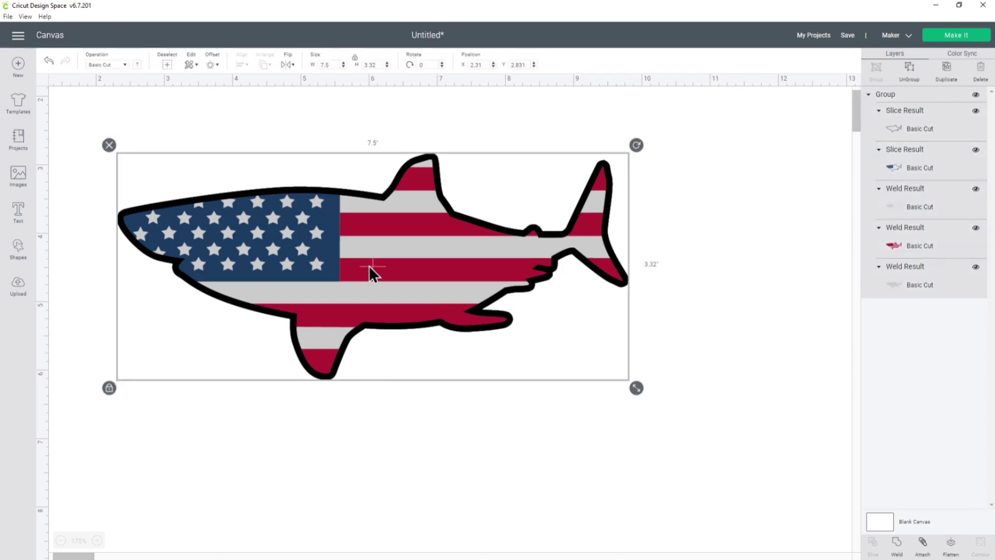
left_click(953, 550)
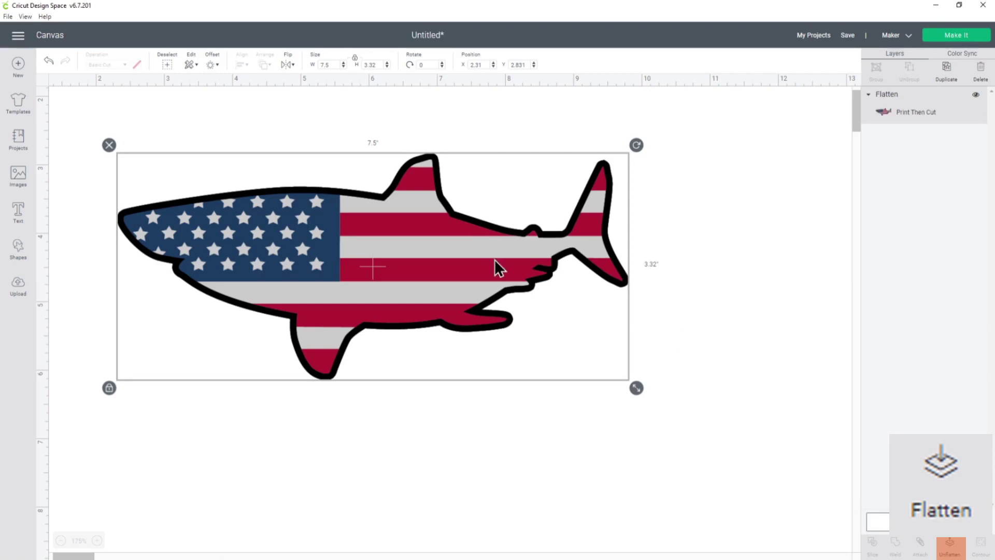
mouse_move(493, 261)
left_mouse_down()
mouse_move(588, 253)
mouse_move(496, 240)
left_mouse_up()
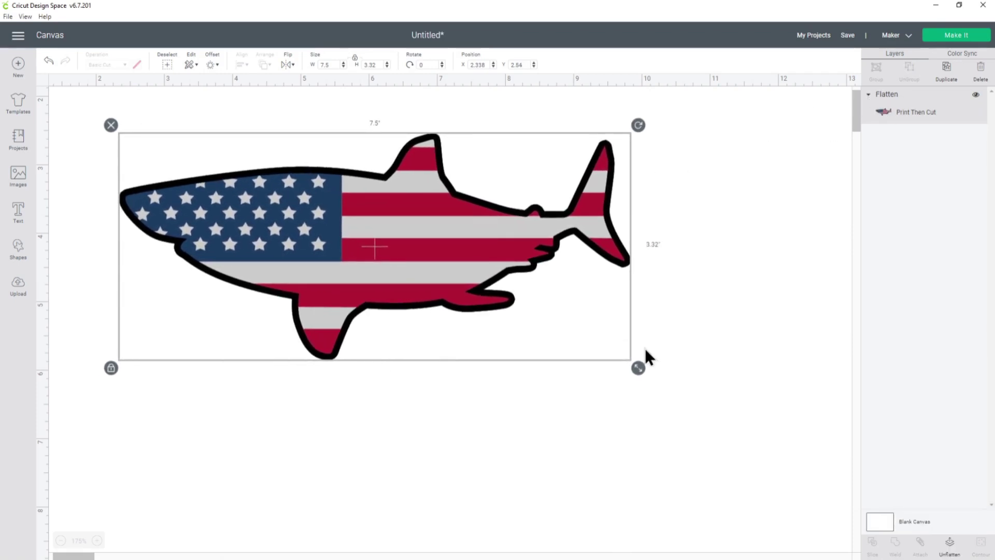
left_click(47, 62)
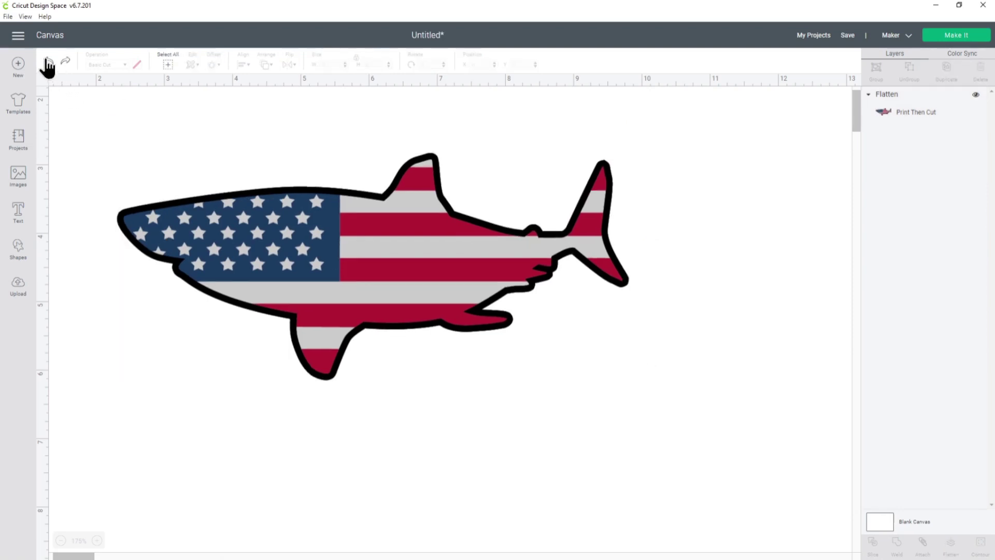